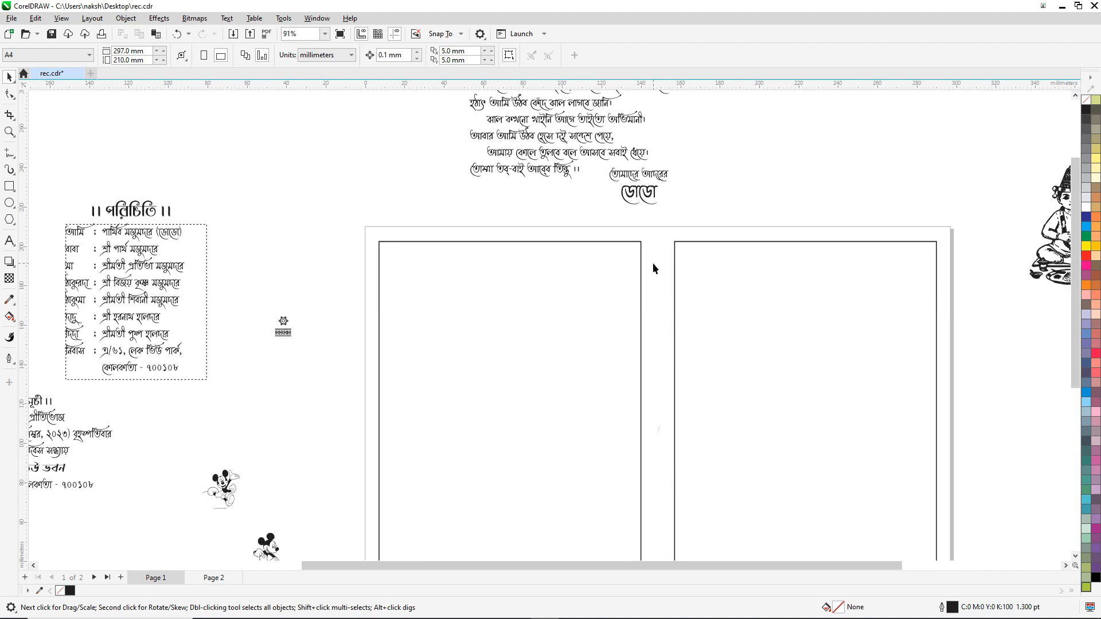
Step: Inspect the card by selecting the left panel frame and the flower ornament
click(612, 242)
click(701, 239)
scroll(732, 163, down, 2)
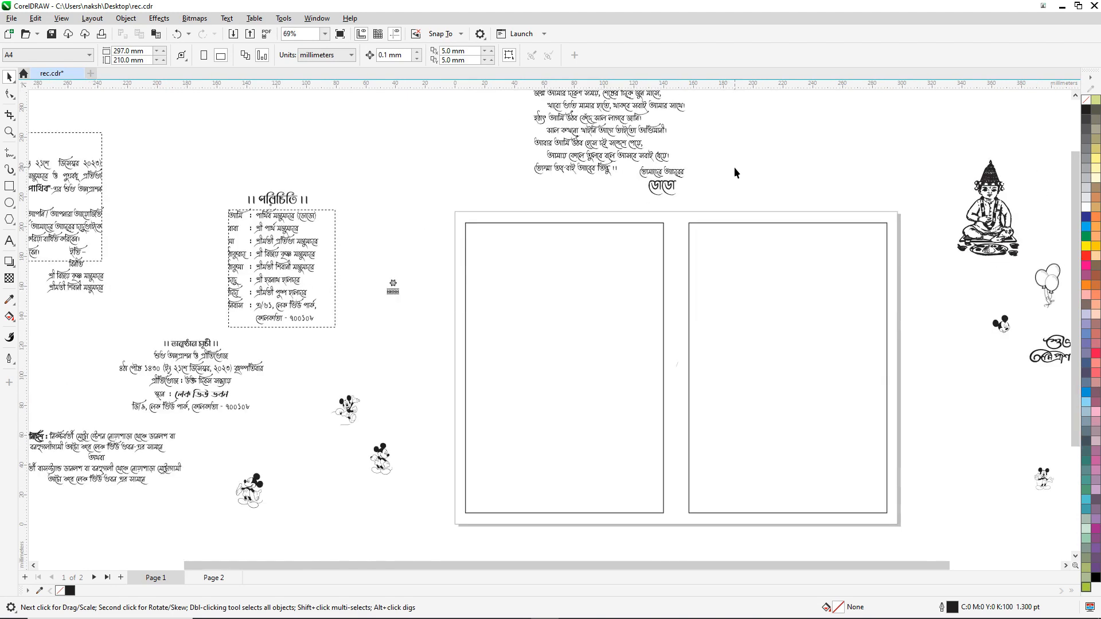
scroll(560, 198, down, 1)
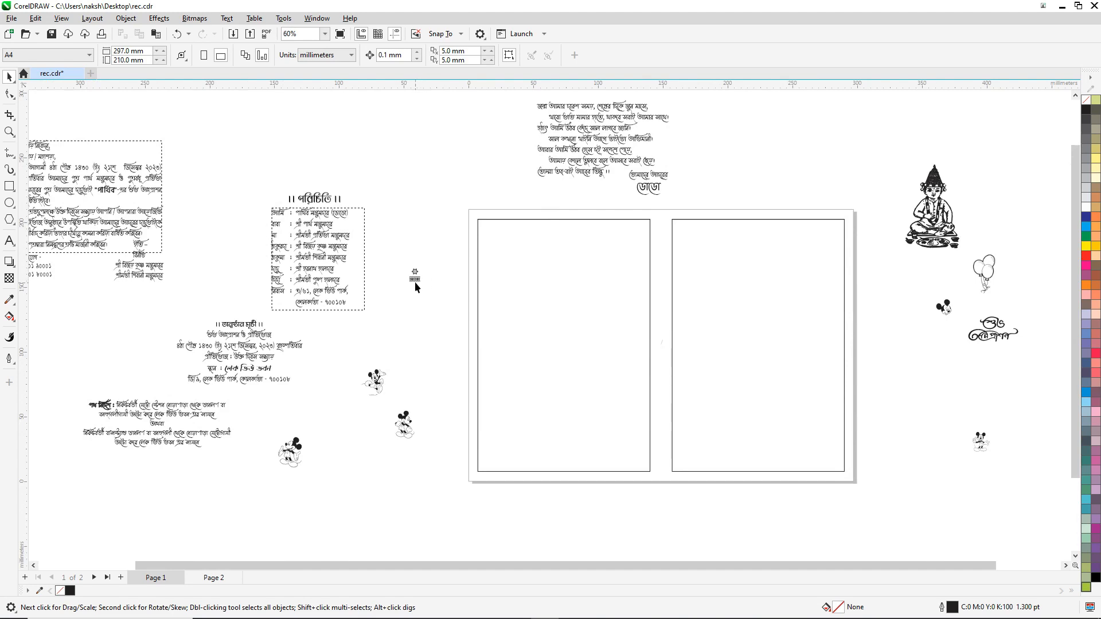
scroll(416, 275, up, 8)
scroll(416, 269, up, 8)
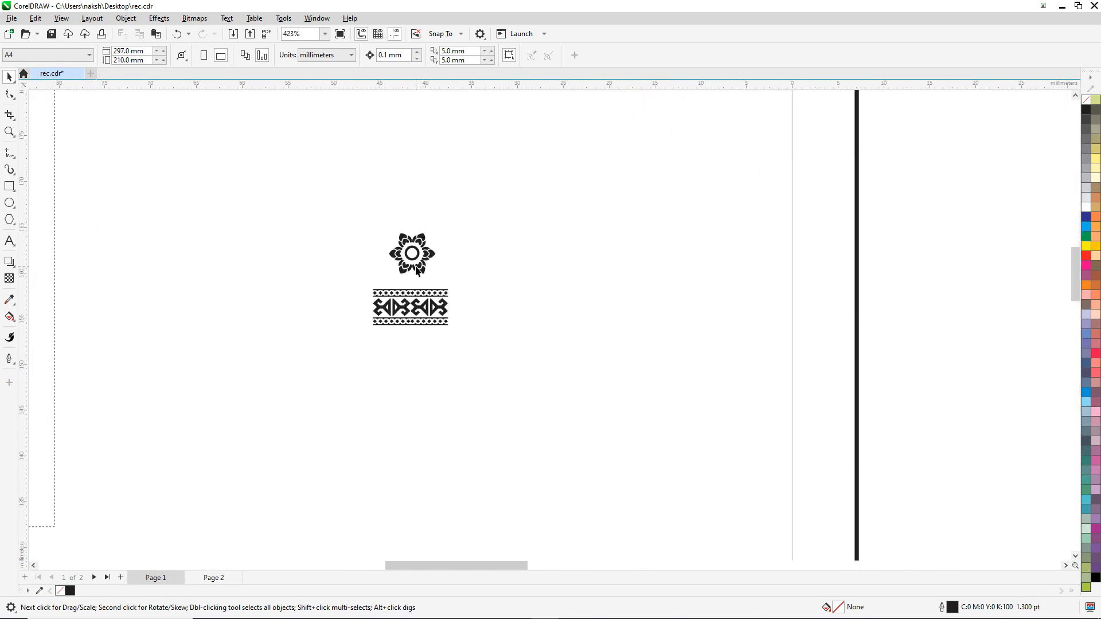
scroll(415, 267, up, 6)
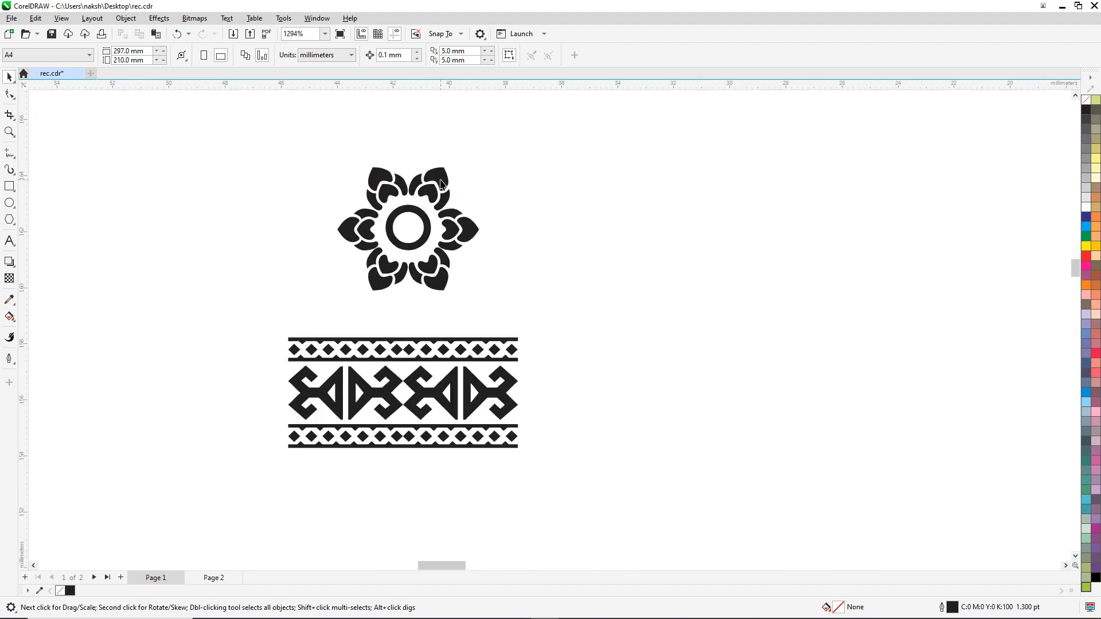
click(441, 181)
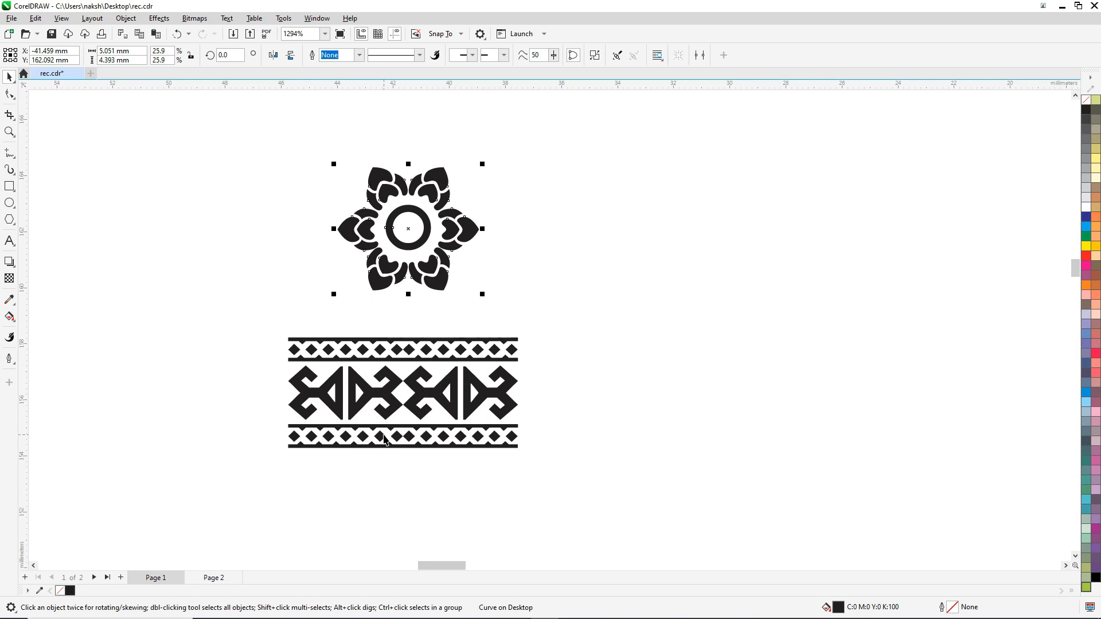
scroll(396, 427, down, 4)
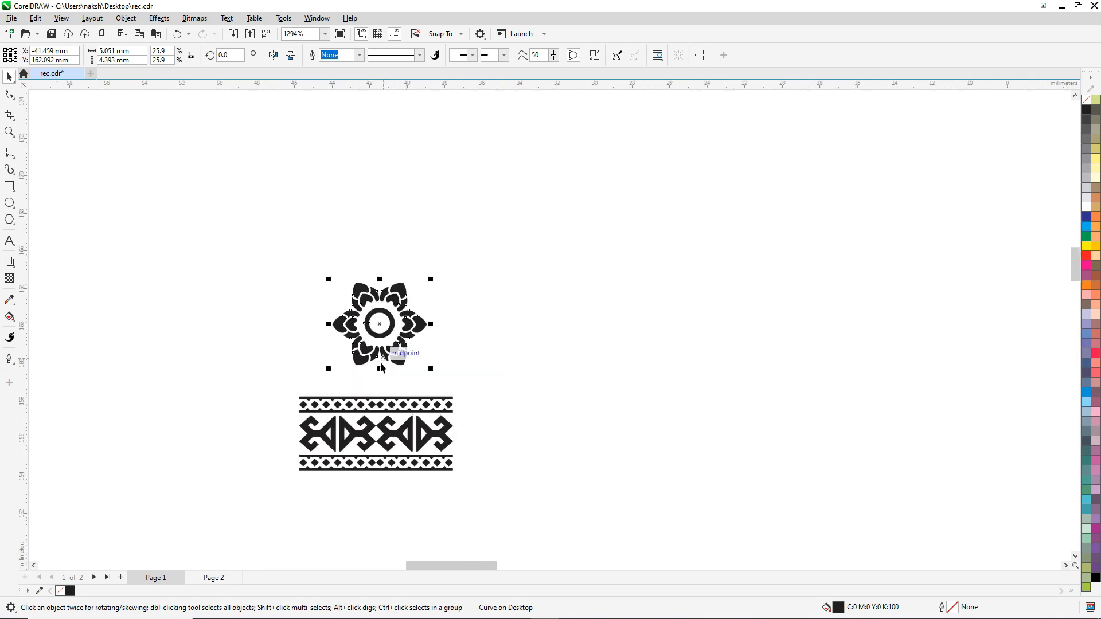
scroll(488, 310, down, 8)
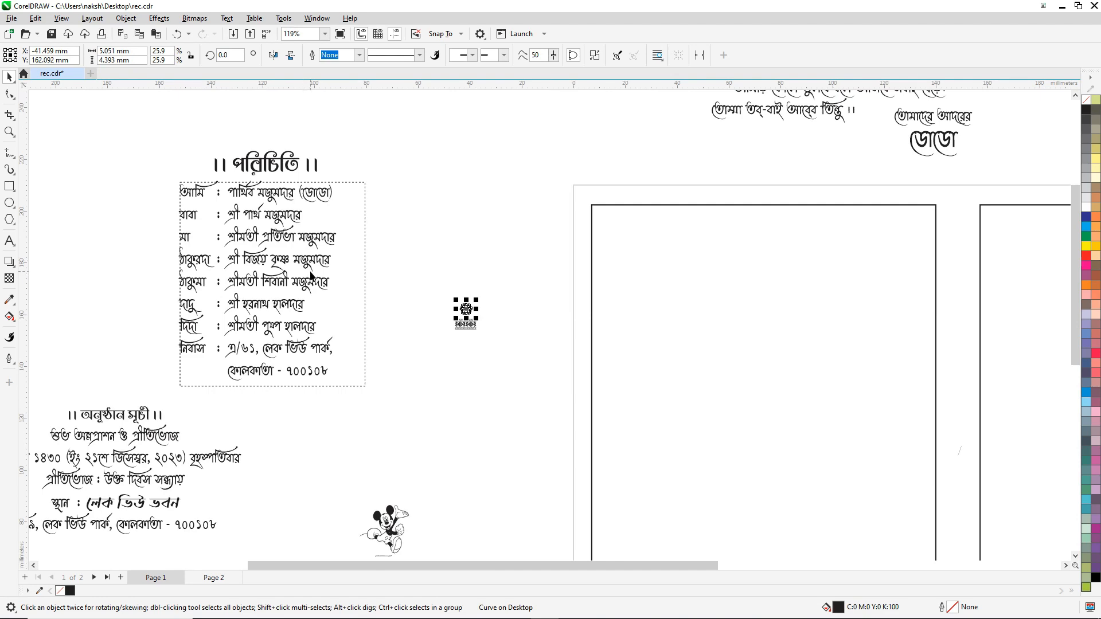
scroll(367, 258, down, 5)
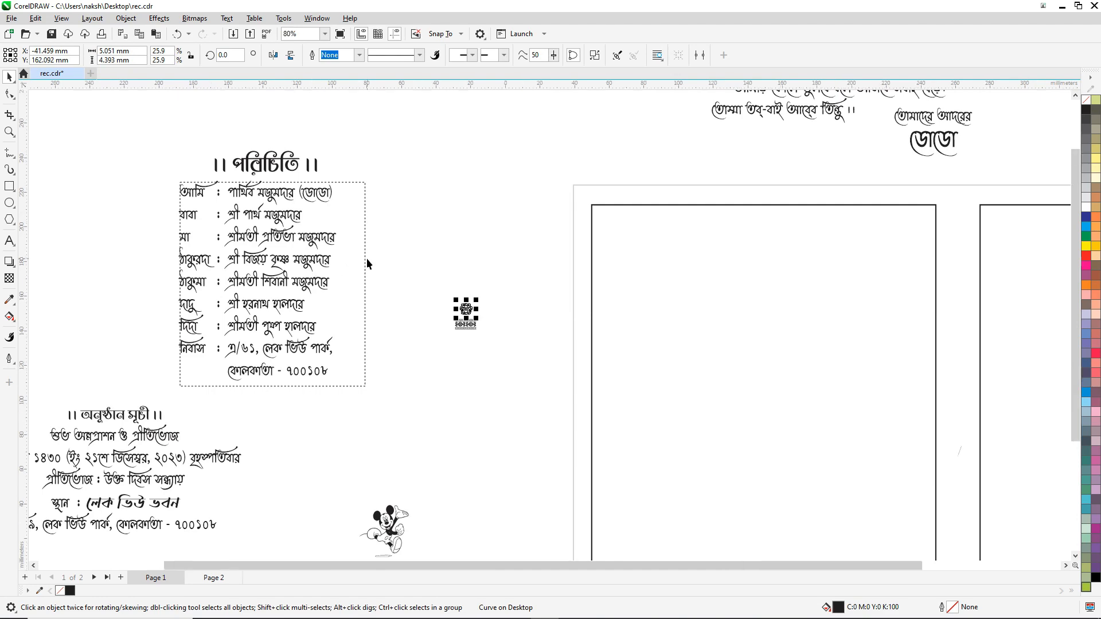
Step: Select and then deselect the poem text block at the top of the card
click(519, 168)
click(538, 118)
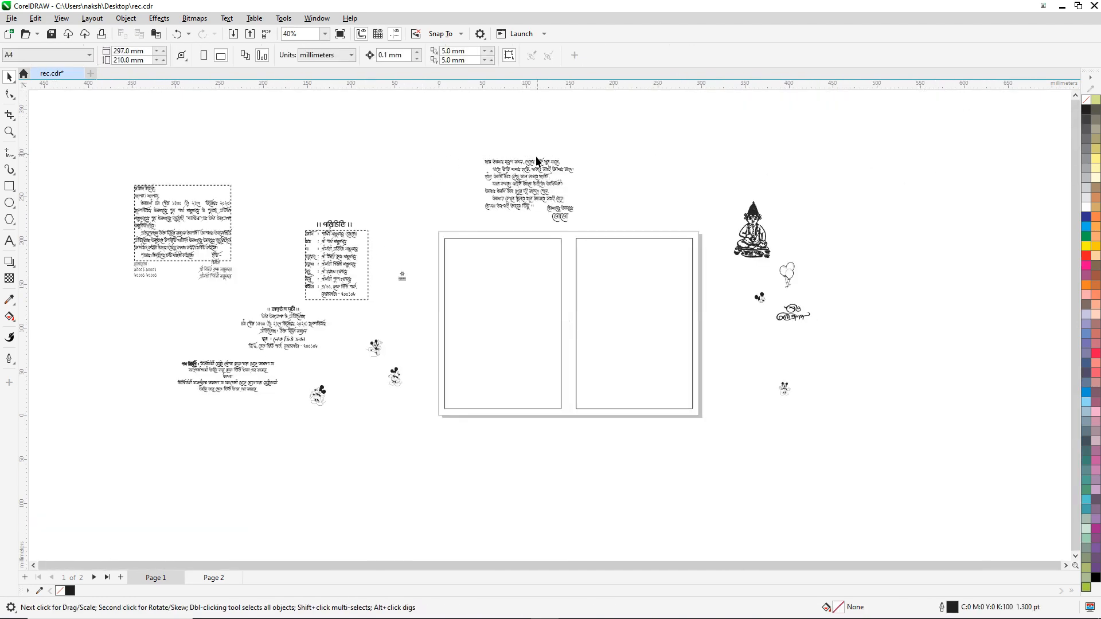
scroll(534, 162, up, 1)
scroll(511, 167, up, 2)
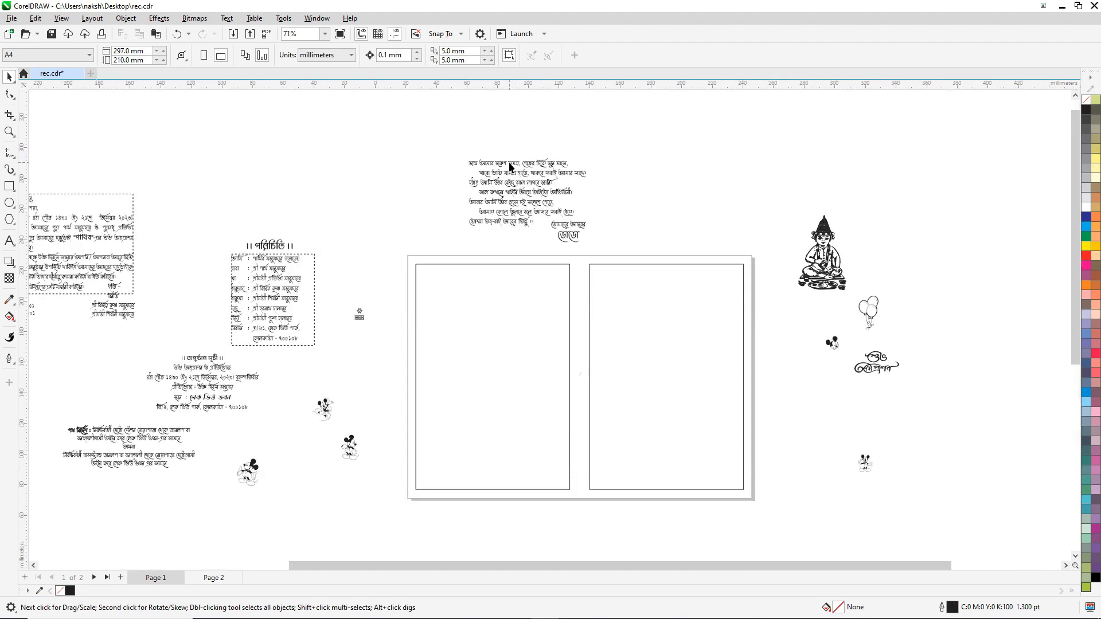
scroll(522, 171, up, 2)
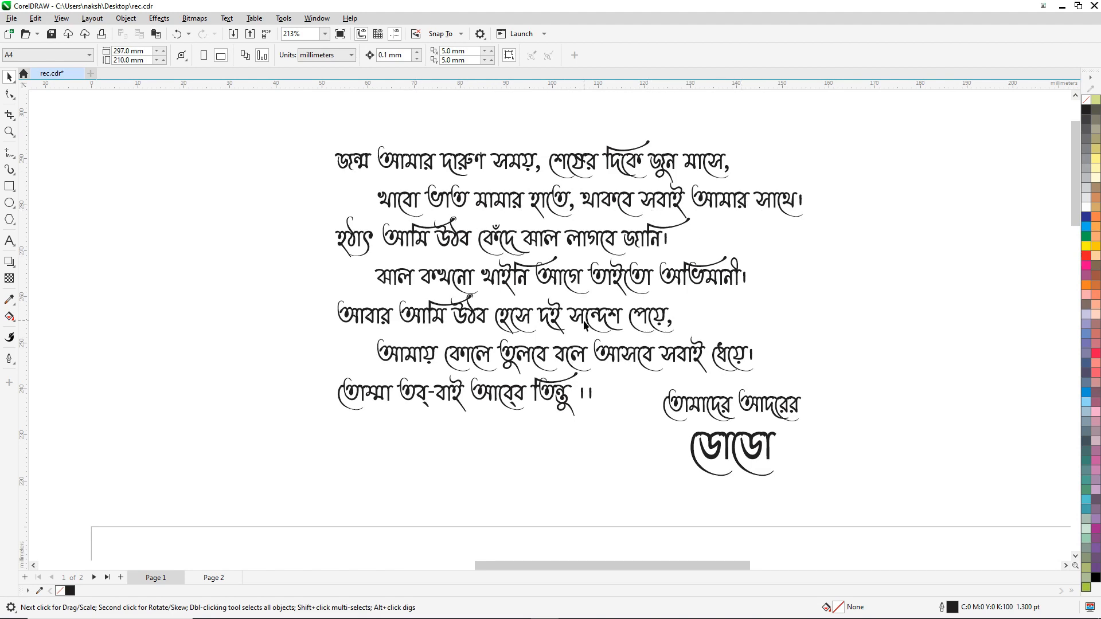
scroll(585, 324, down, 4)
scroll(585, 324, down, 2)
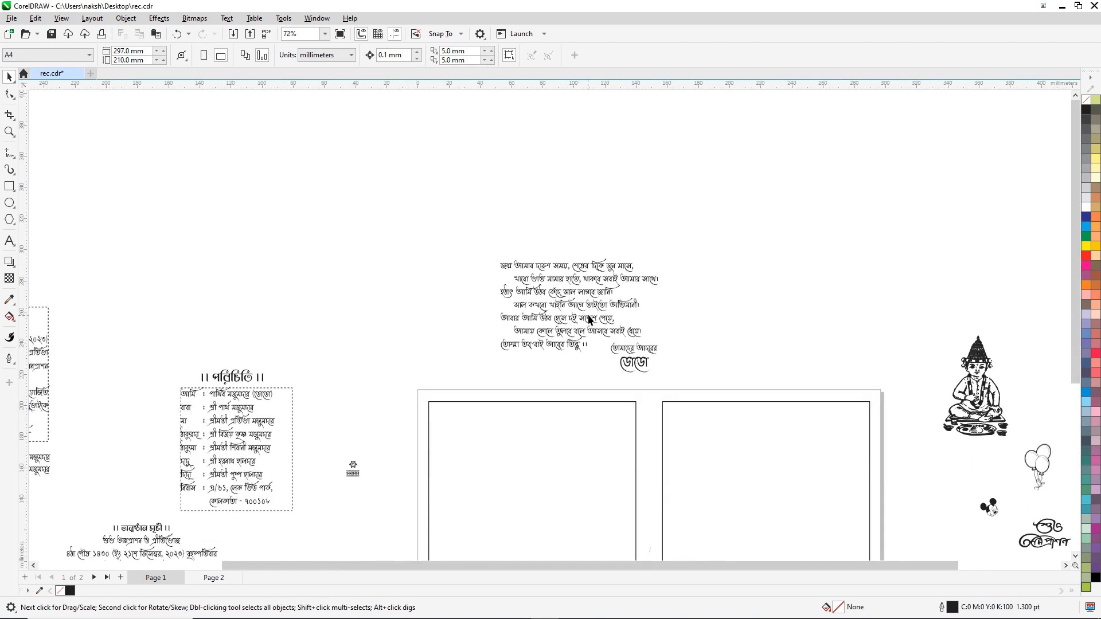
scroll(586, 324, down, 2)
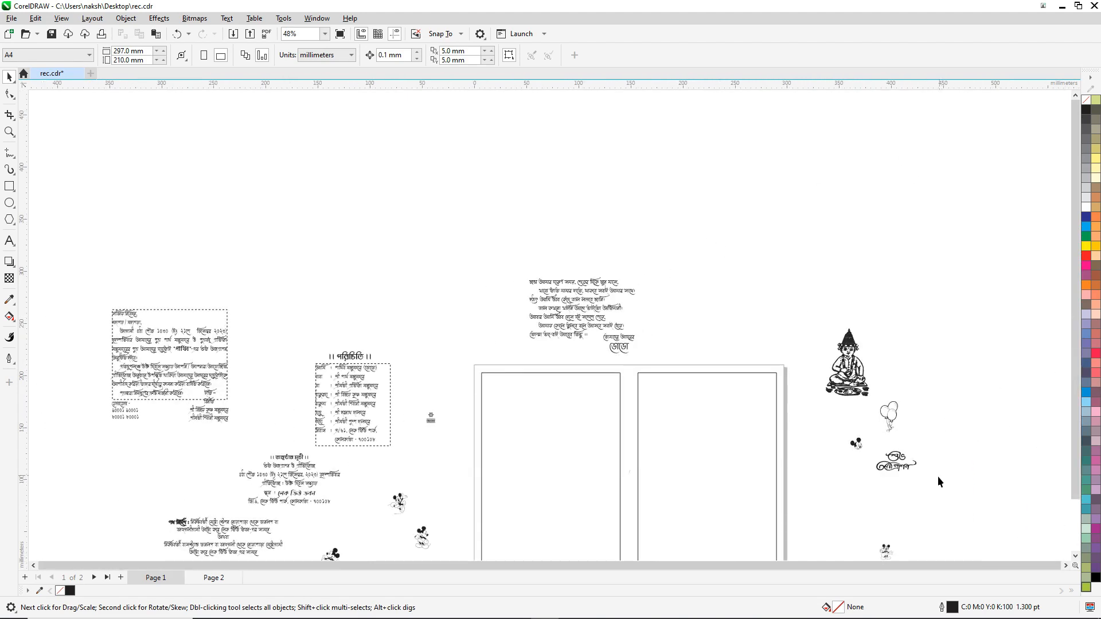
scroll(931, 491, up, 1)
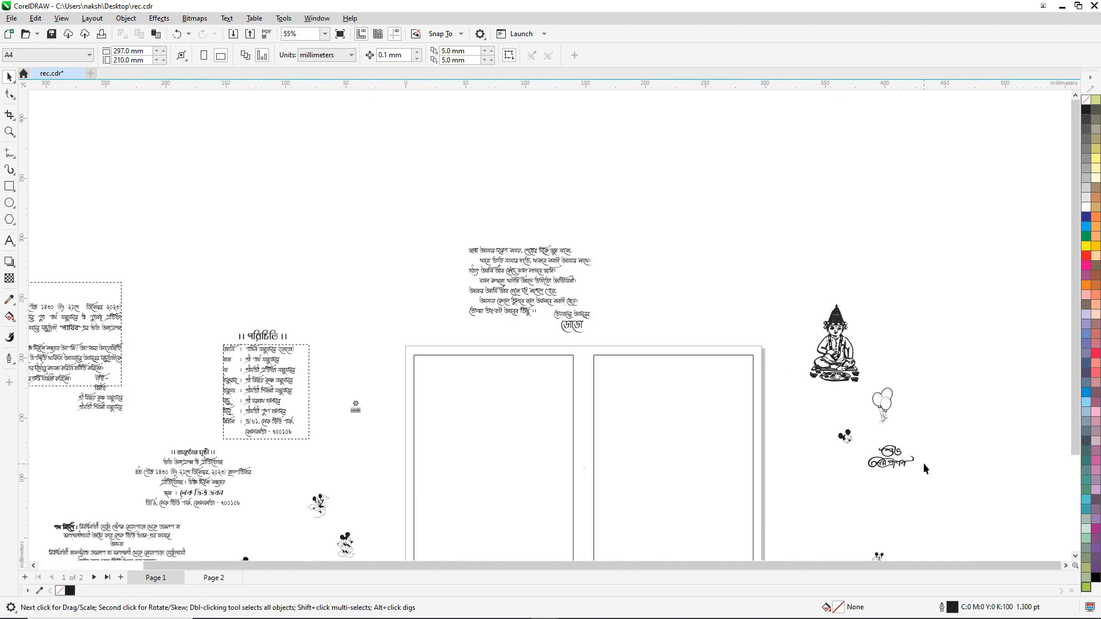
scroll(881, 451, up, 2)
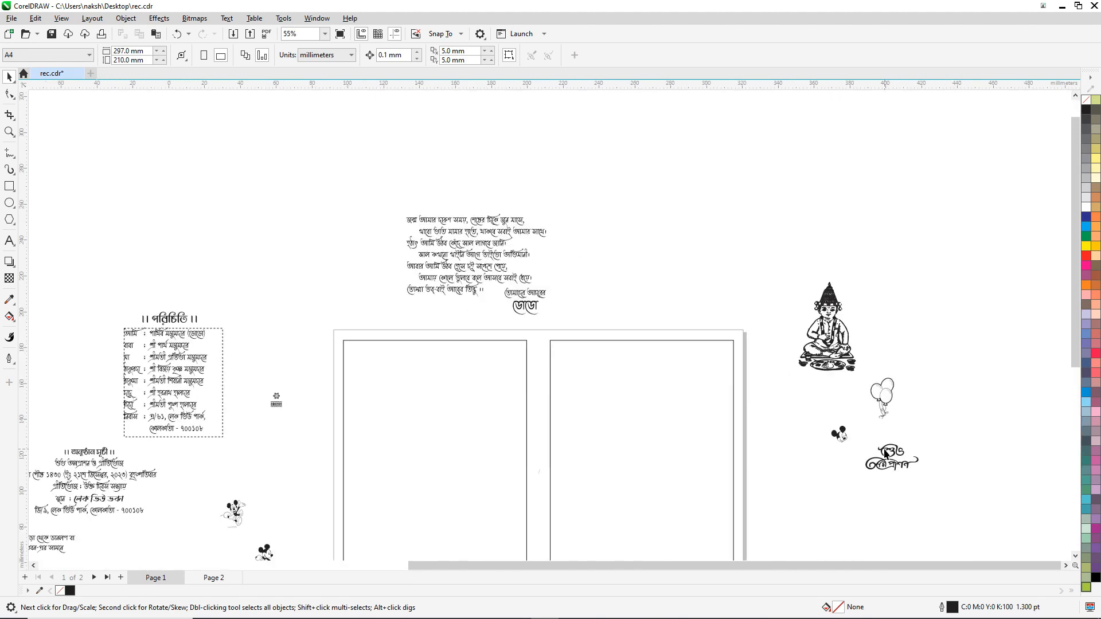
scroll(889, 380, up, 1)
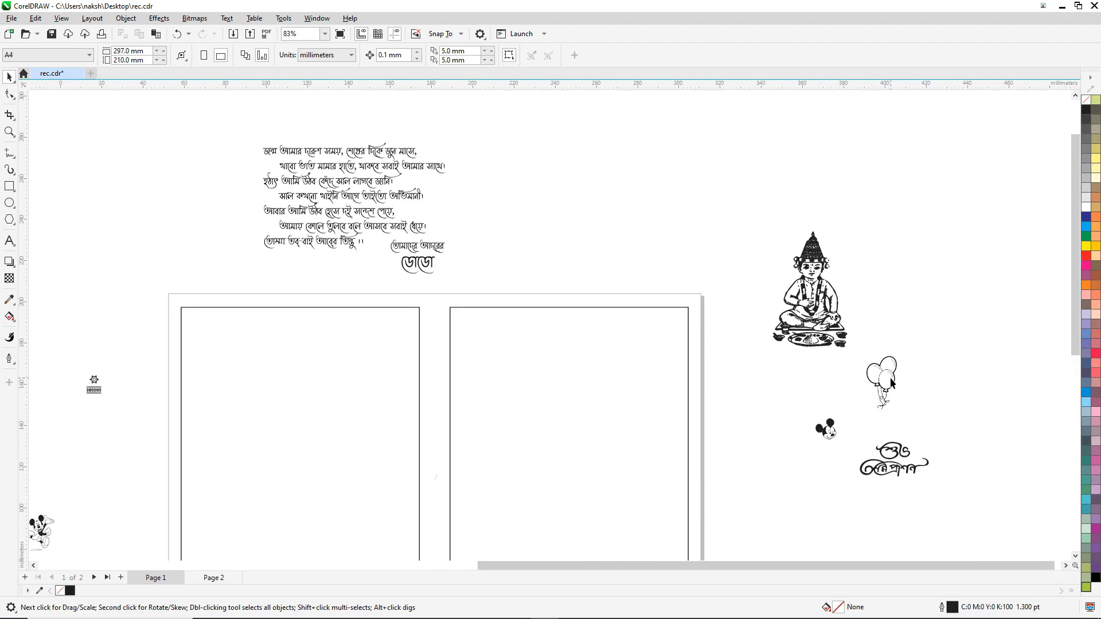
scroll(799, 276, down, 8)
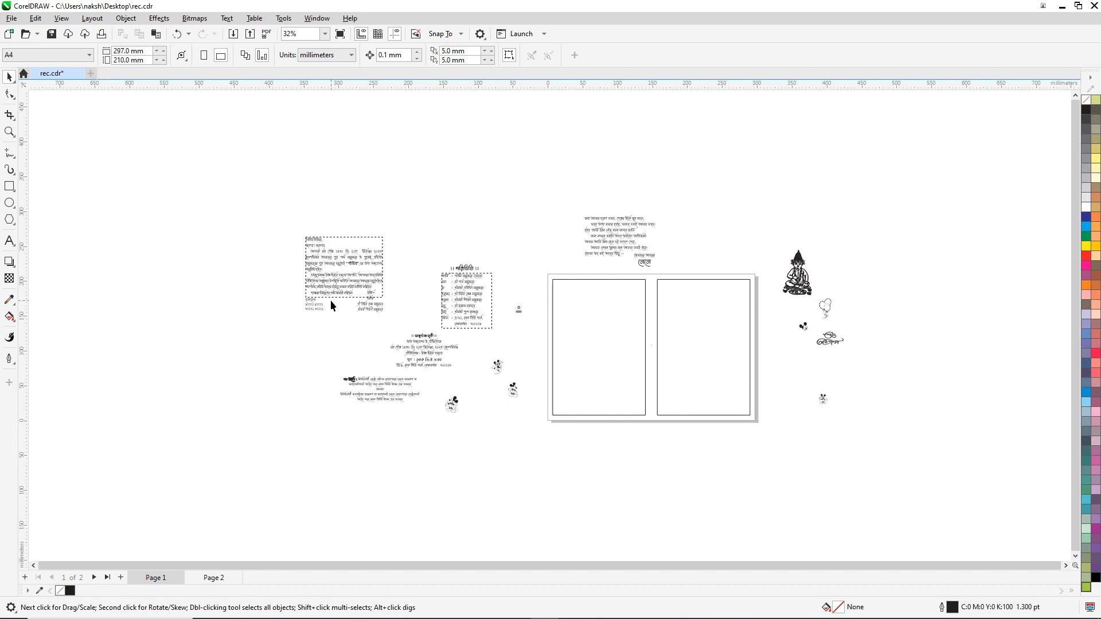
scroll(361, 265, up, 2)
Step: Select the grouped invitation text block and the পরিচিতি heading to review the layout
click(356, 251)
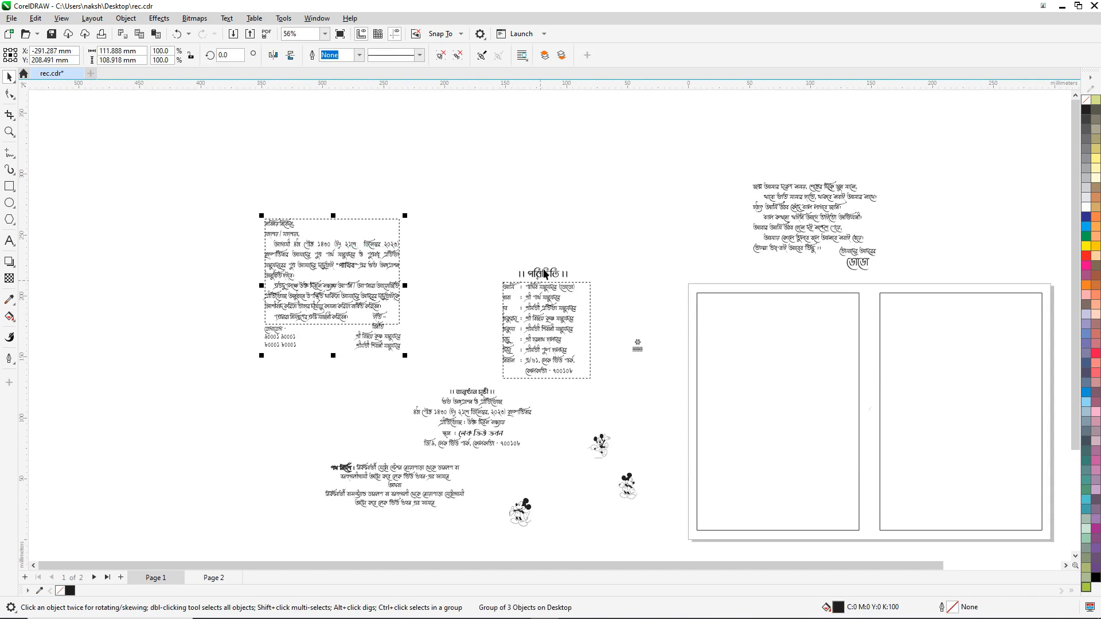
scroll(545, 274, up, 2)
click(545, 274)
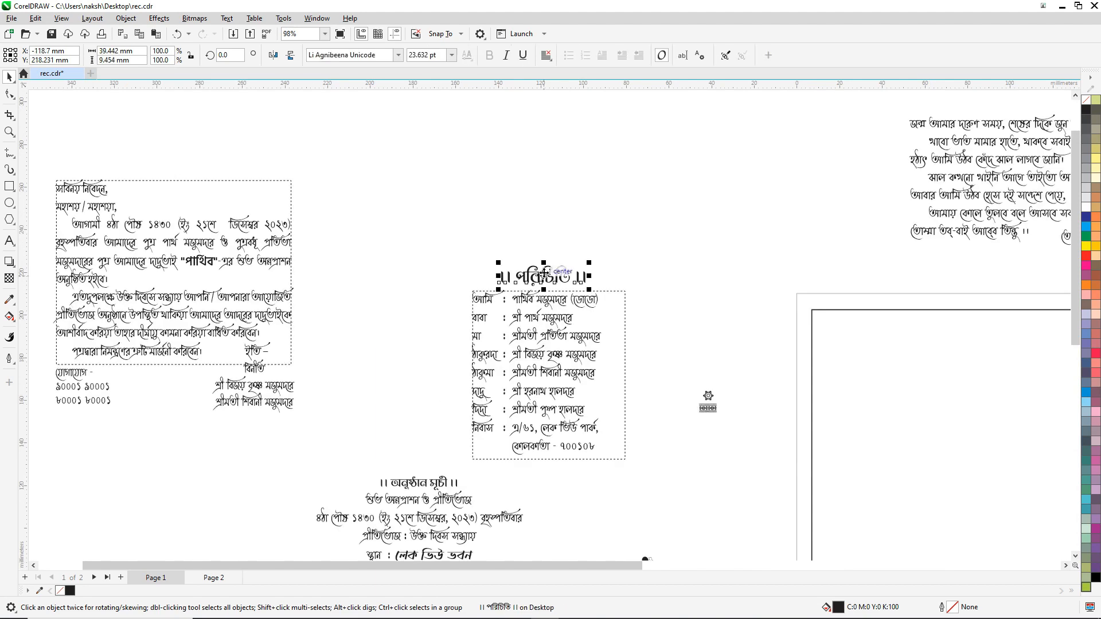
scroll(544, 274, up, 5)
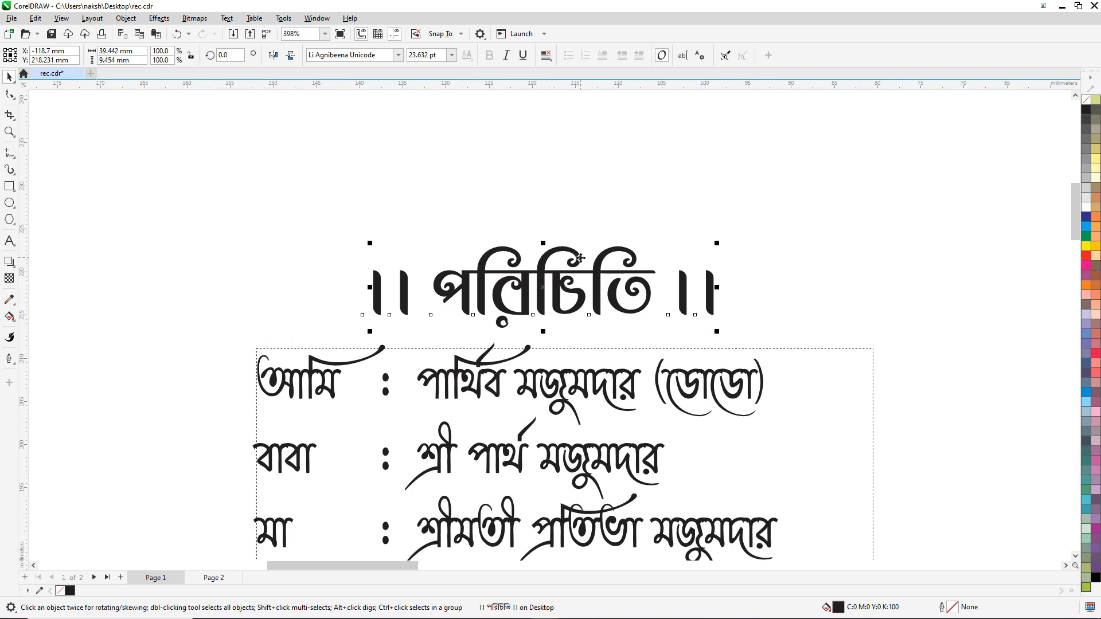
scroll(565, 263, down, 1)
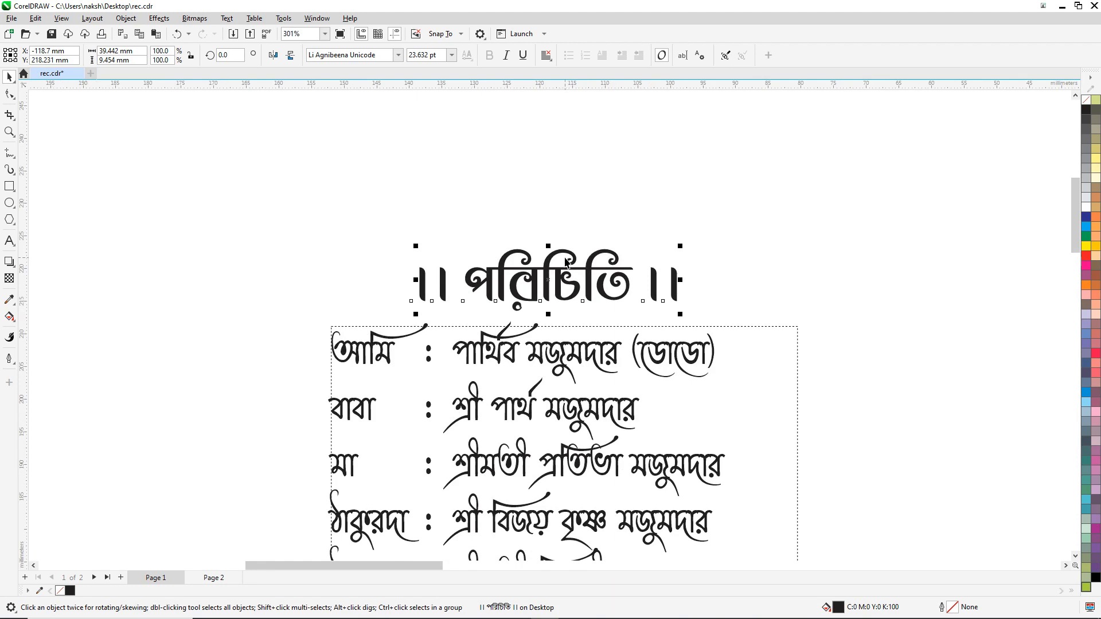
scroll(565, 262, down, 6)
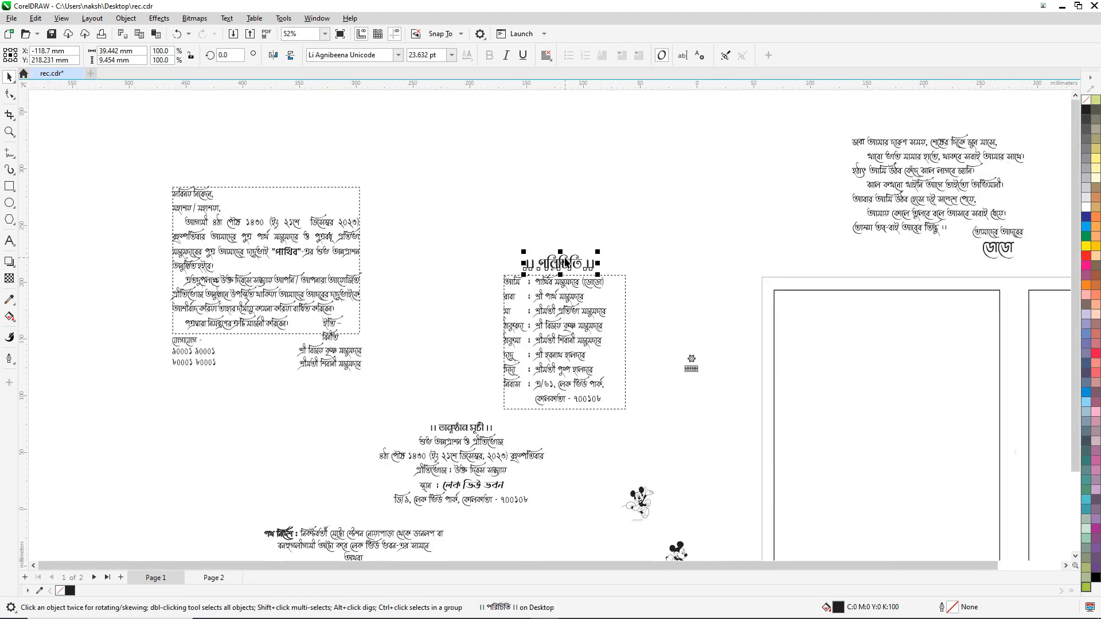
scroll(190, 256, down, 2)
scroll(335, 252, up, 1)
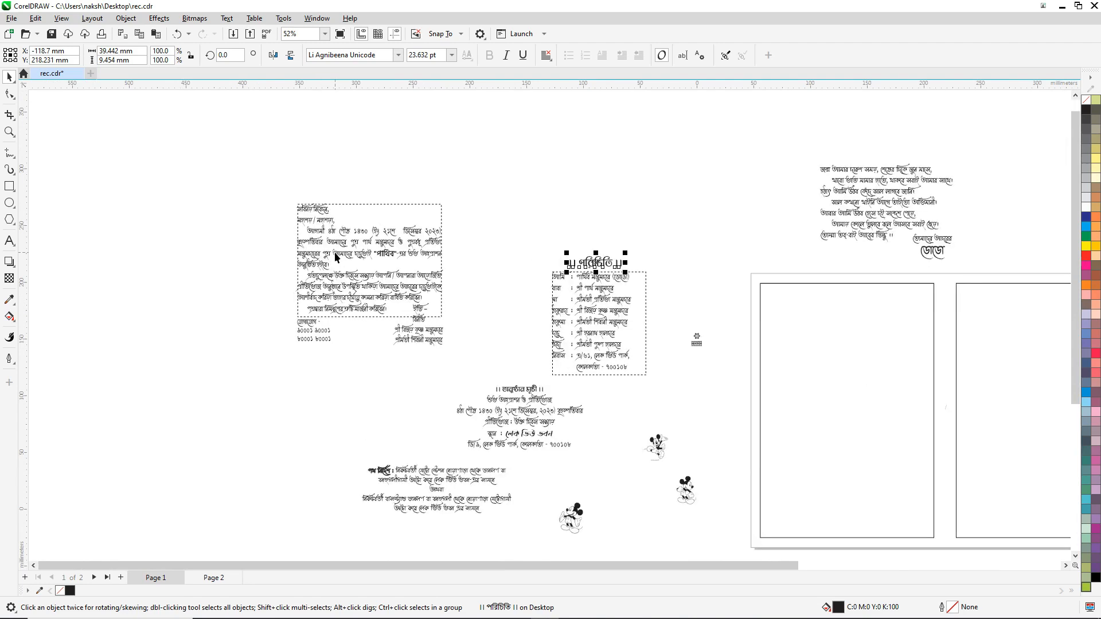
scroll(335, 252, up, 5)
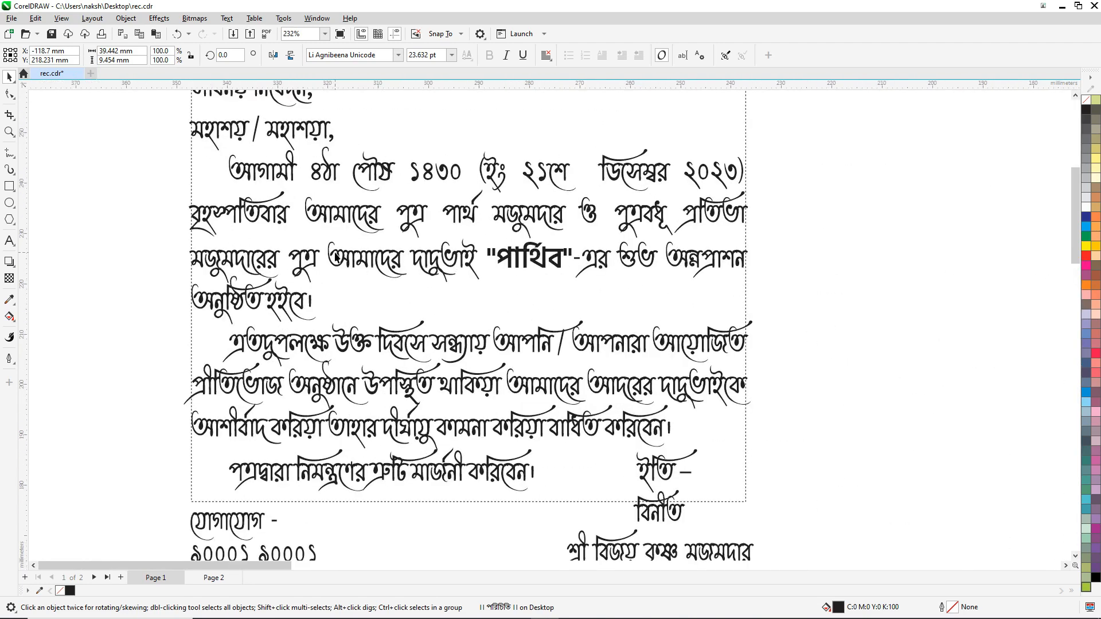
scroll(335, 255, down, 3)
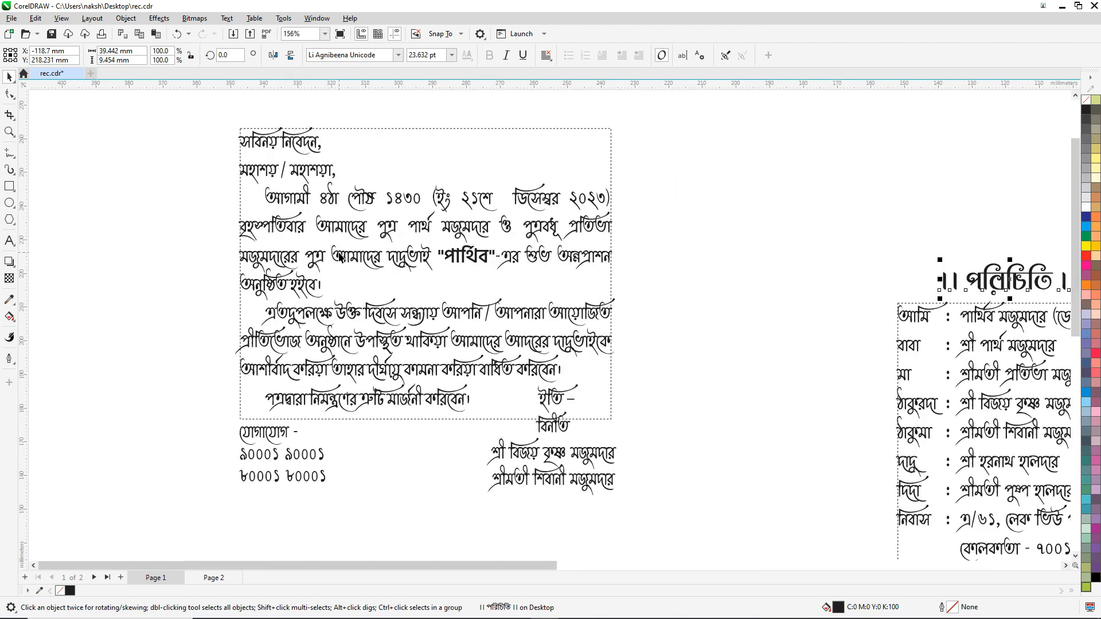
scroll(339, 258, down, 4)
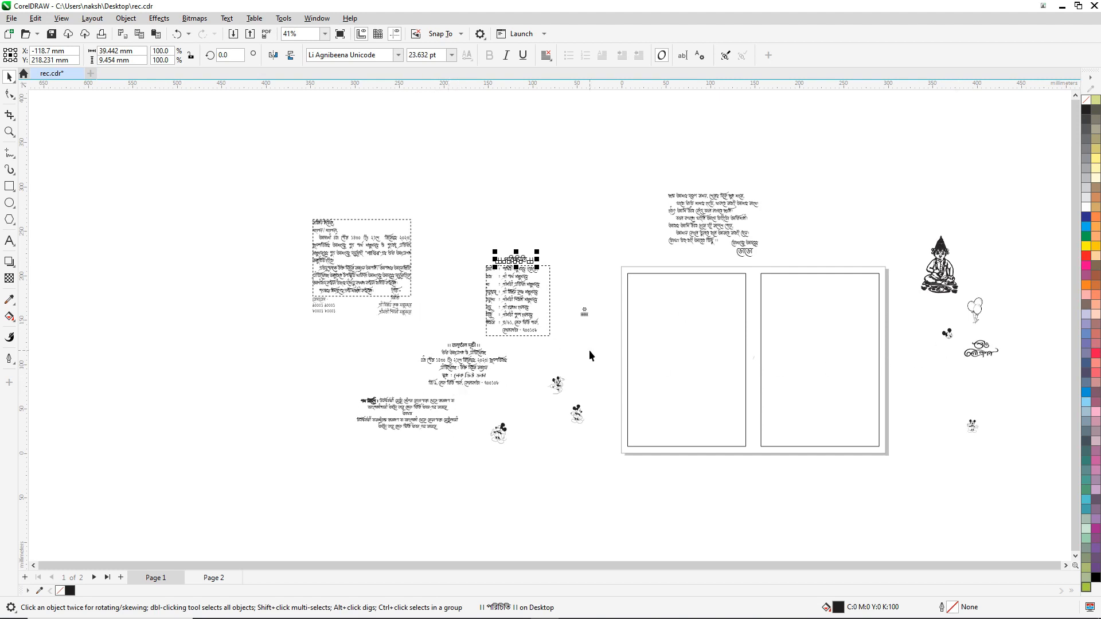
scroll(581, 347, down, 1)
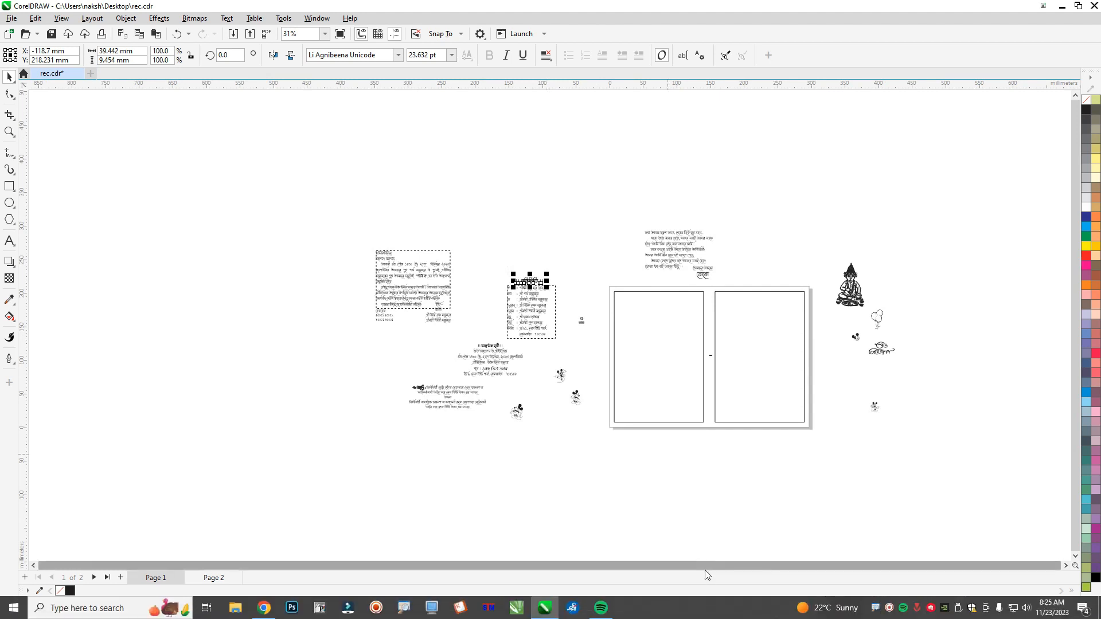
Step: Turn off Keyman's On Screen Keyboard and dismiss the keyboard-closed notice
mouse_move(418, 612)
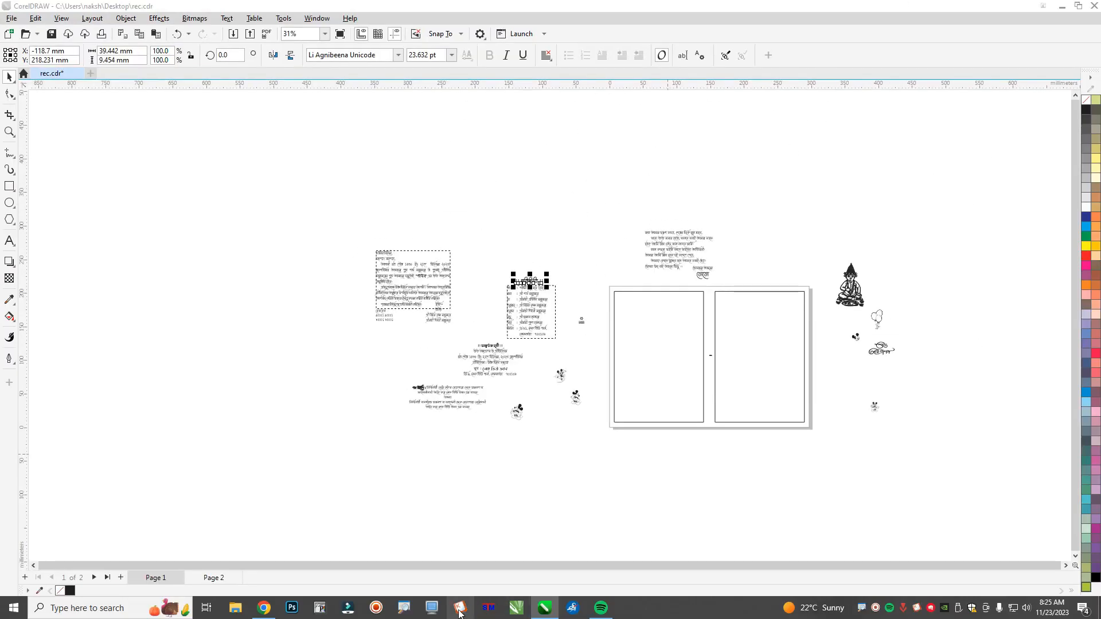
click(917, 610)
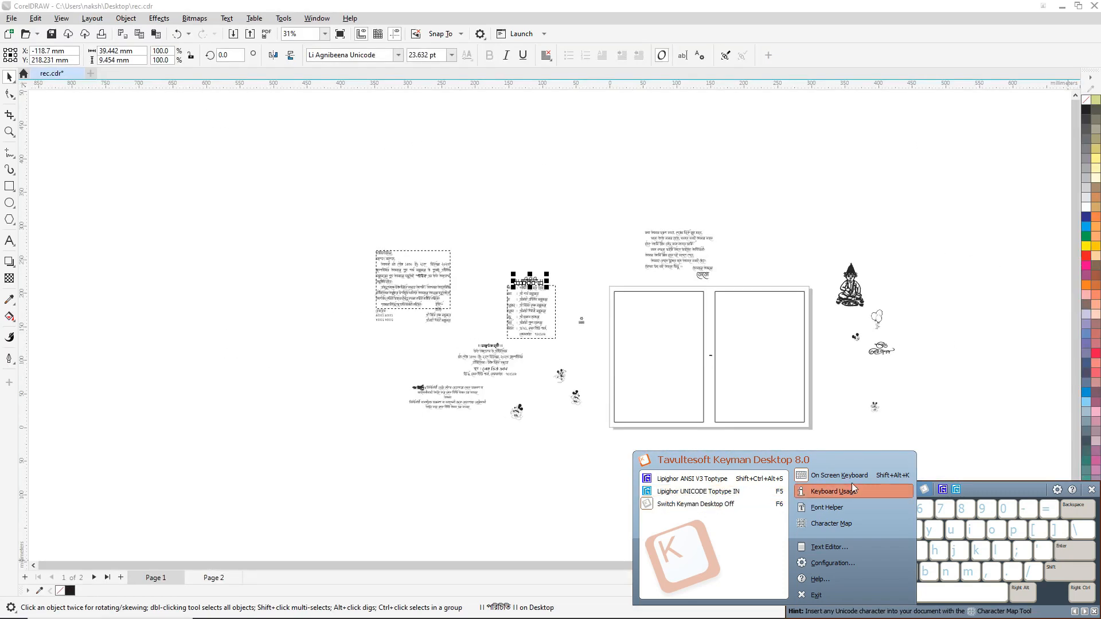
click(1092, 490)
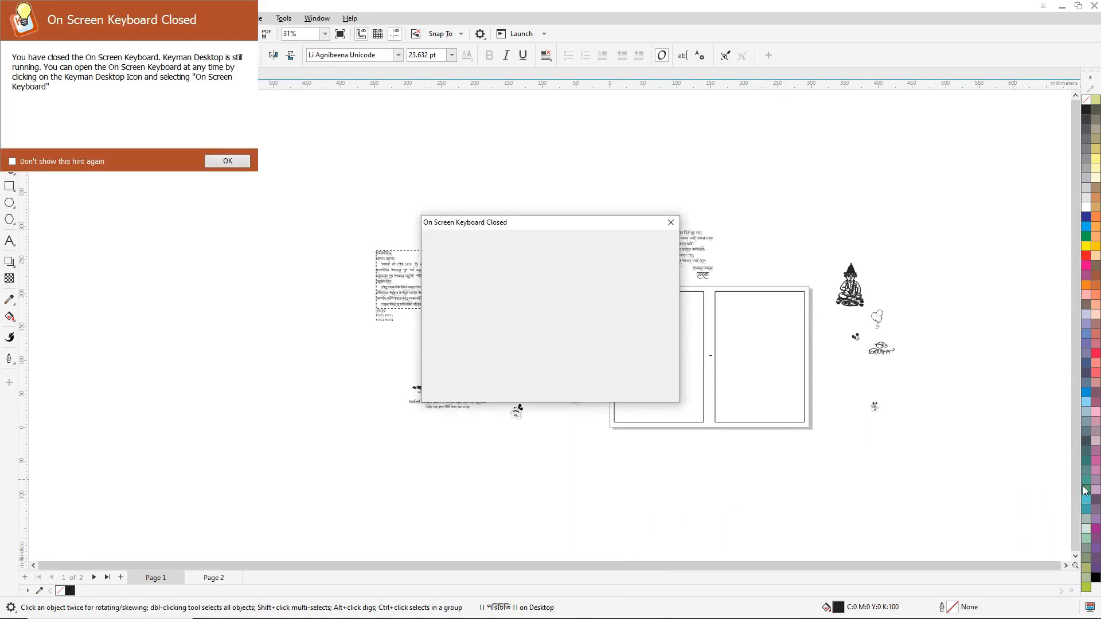
click(228, 162)
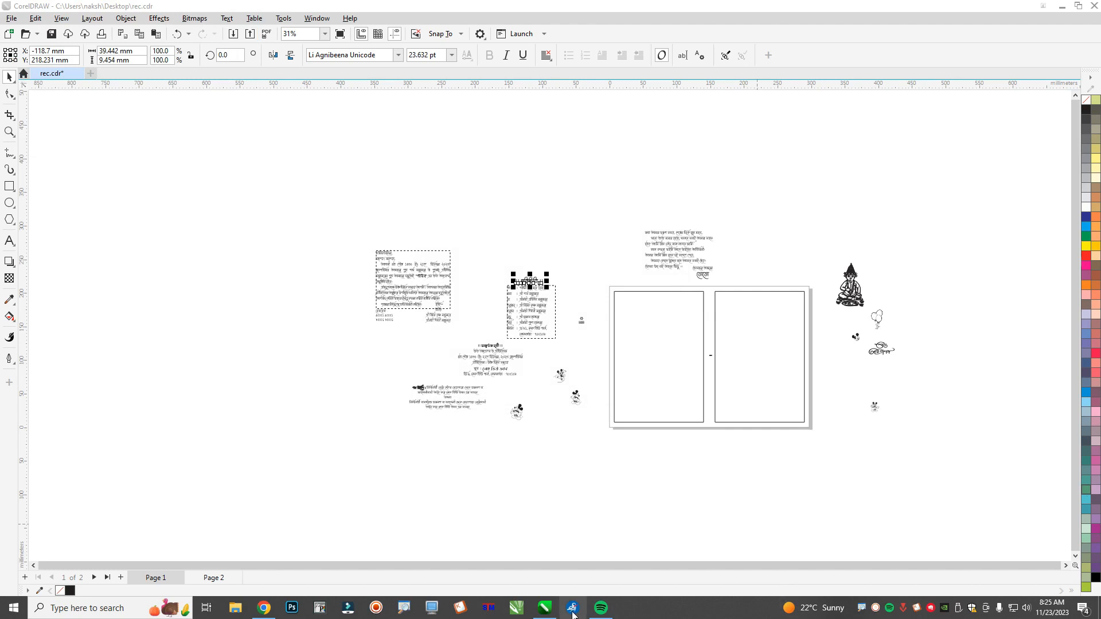
click(572, 610)
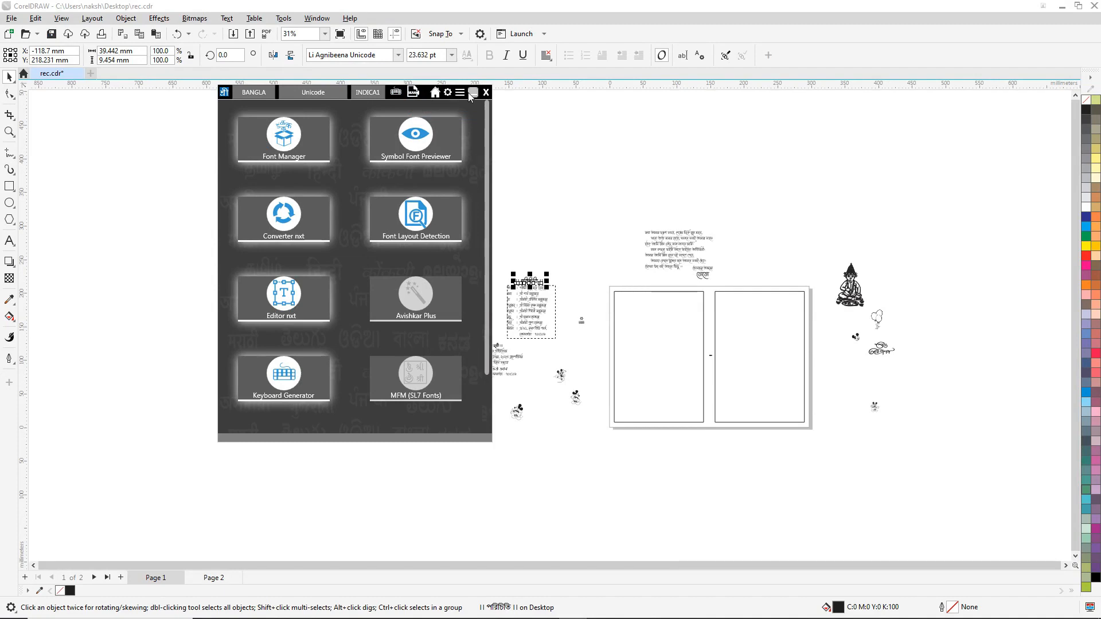
click(472, 92)
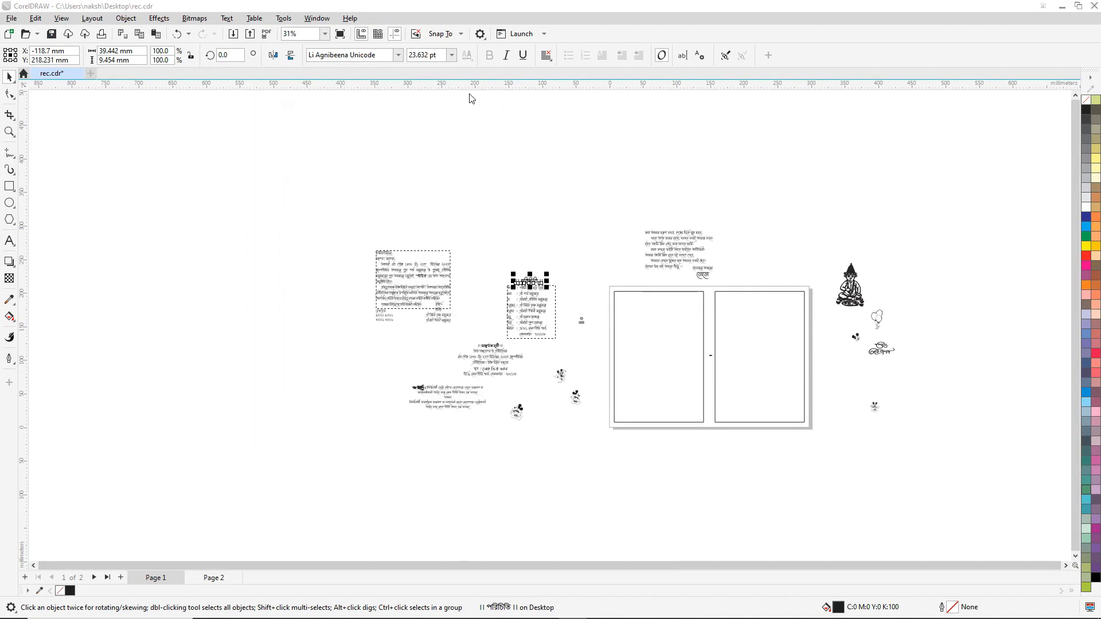
Step: Copy আমি from the family list into a new paragraph frame above the পরিচিতি heading
click(547, 153)
scroll(529, 296, up, 6)
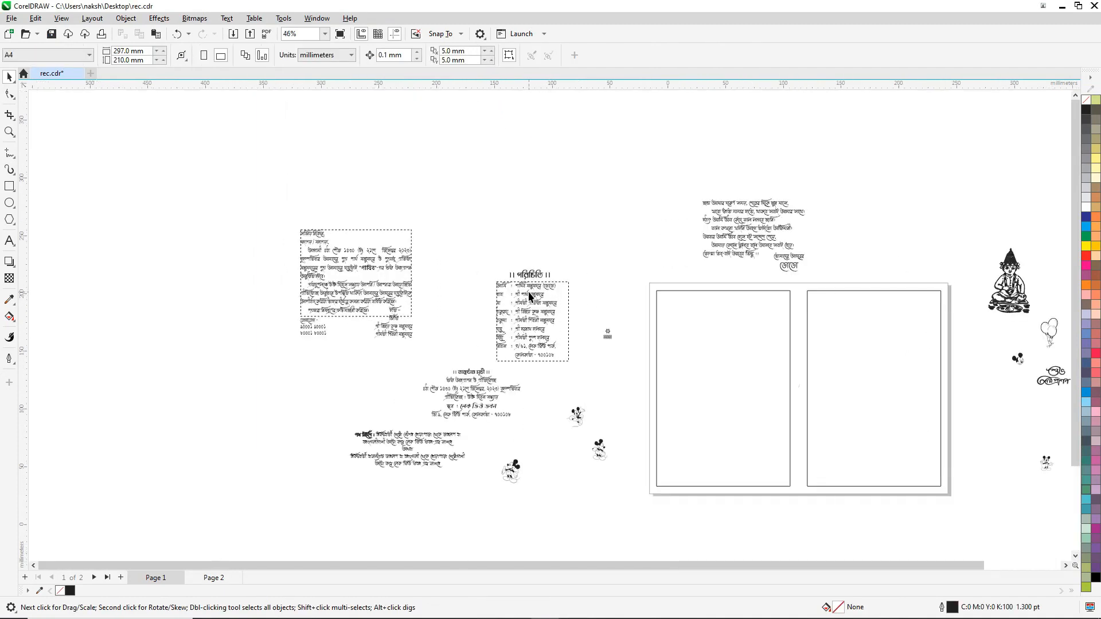
scroll(535, 283, up, 1)
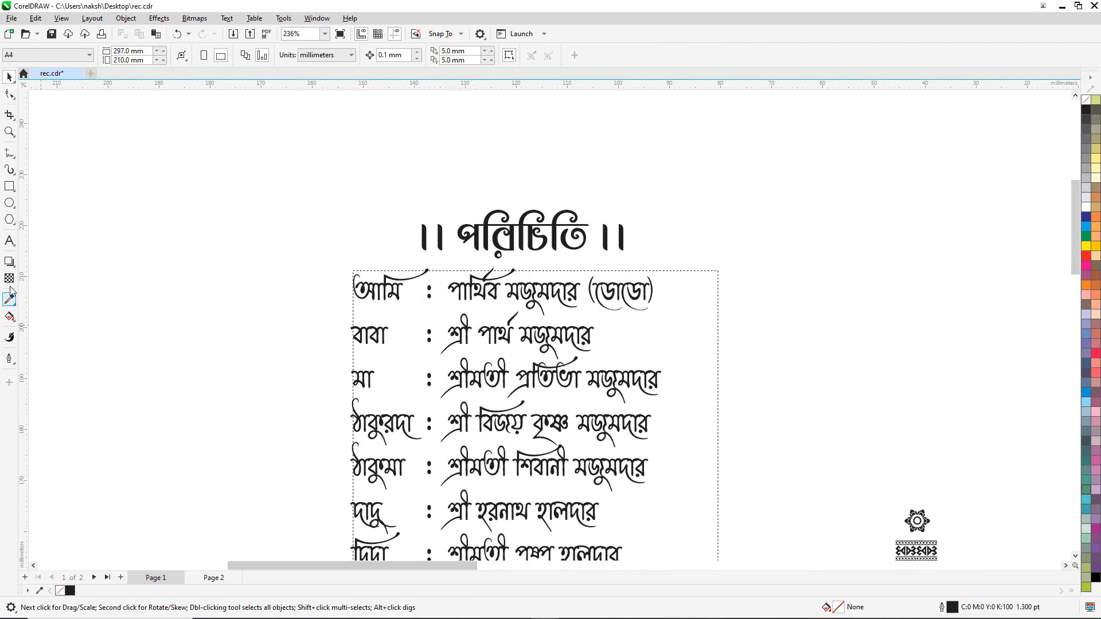
click(10, 243)
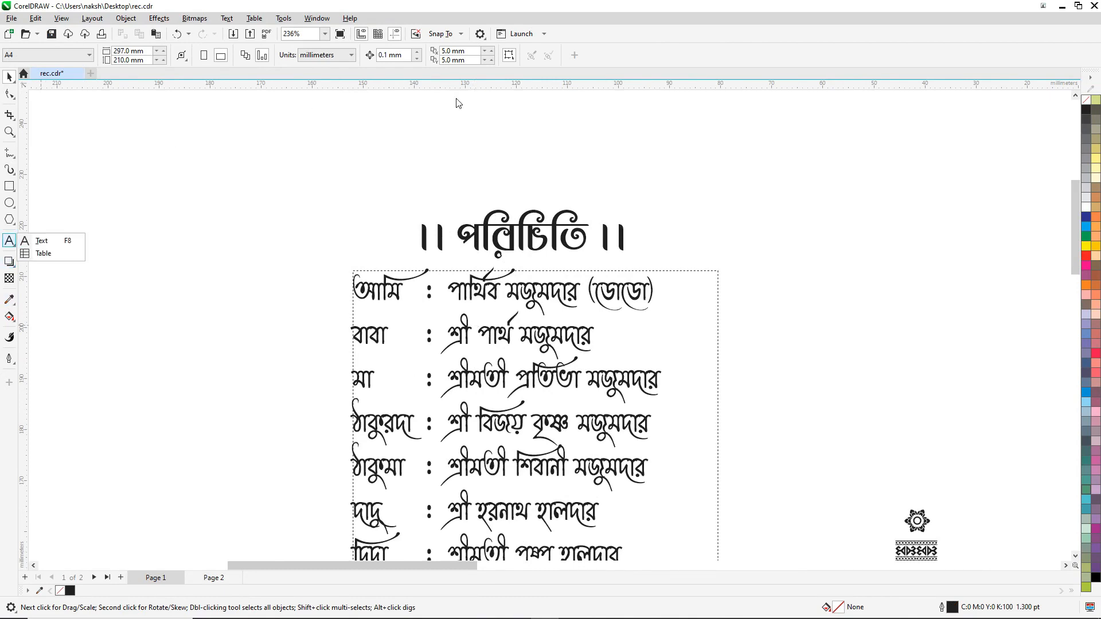
click(1074, 96)
click(1074, 97)
click(1074, 97)
click(1074, 97)
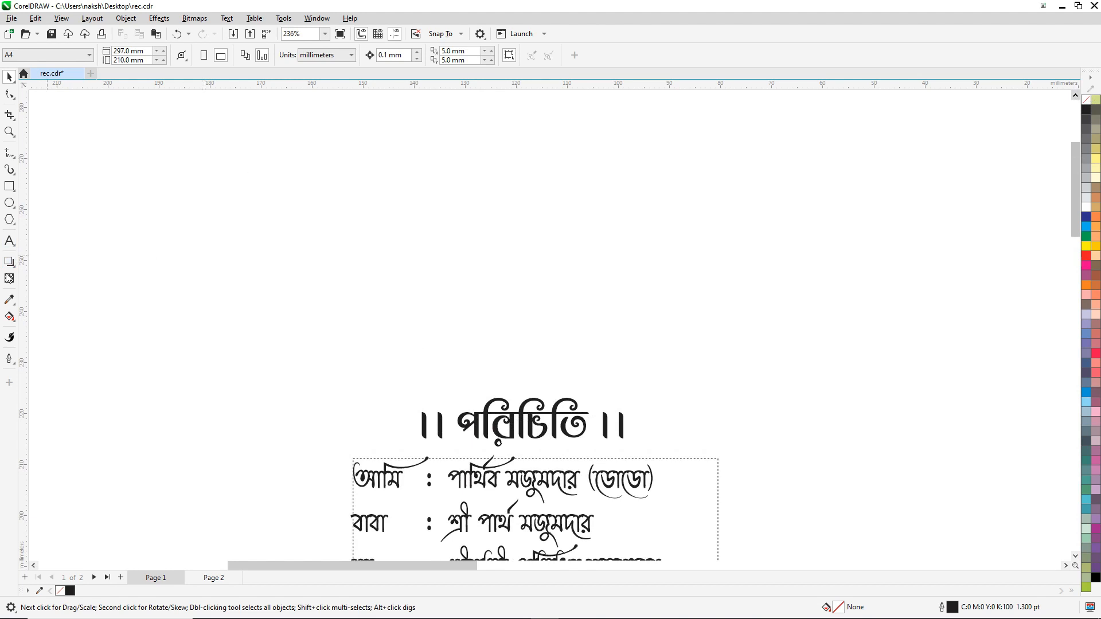
click(10, 241)
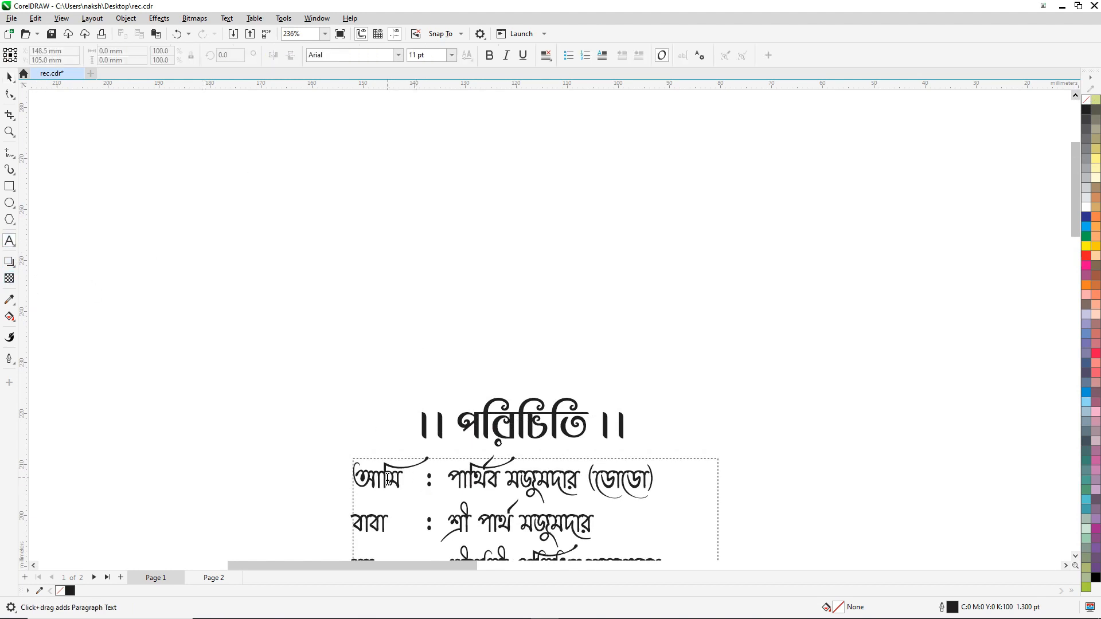
click(388, 480)
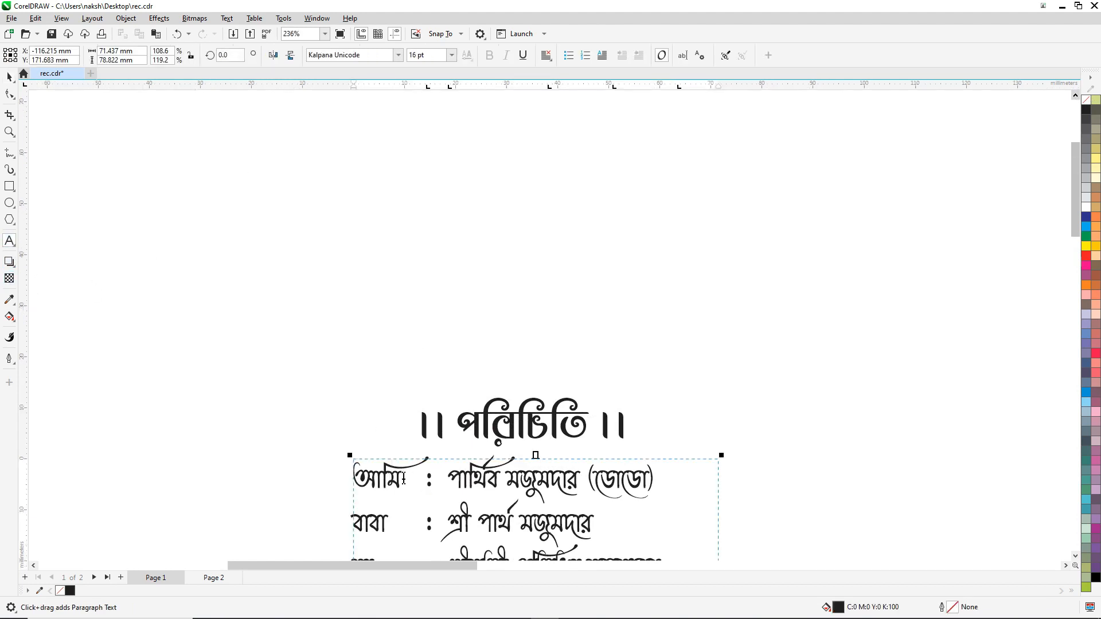
drag(401, 478, 348, 473)
key(ctrl+c)
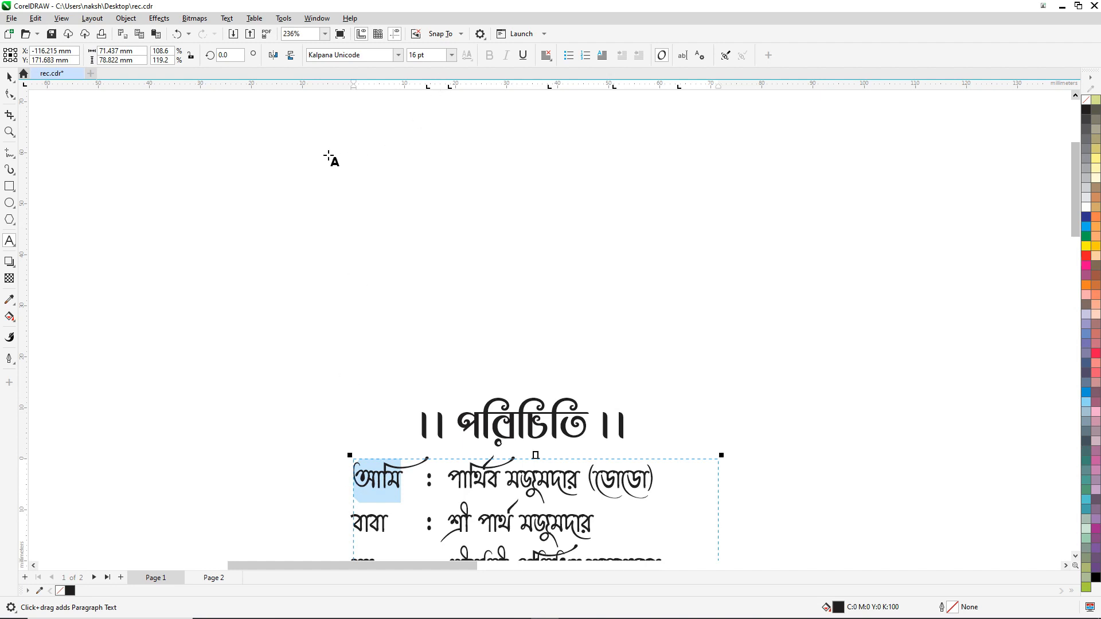
drag(328, 156, 737, 294)
key(ctrl+v)
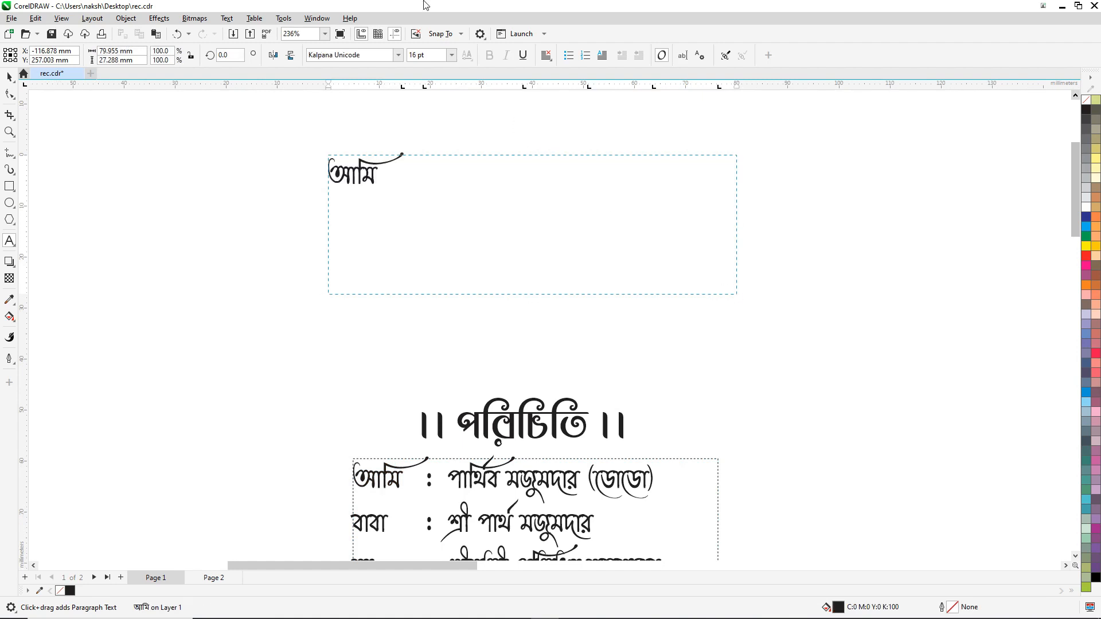
key(ctrl+a)
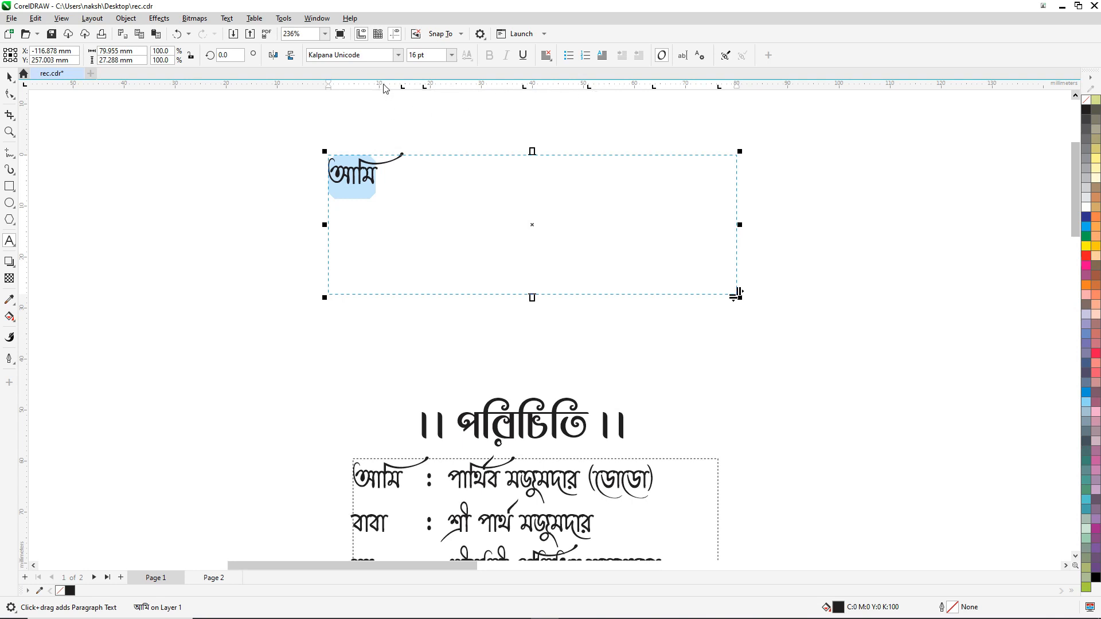
Step: Remove all default tab stops from the new frame's Tab Settings
click(227, 18)
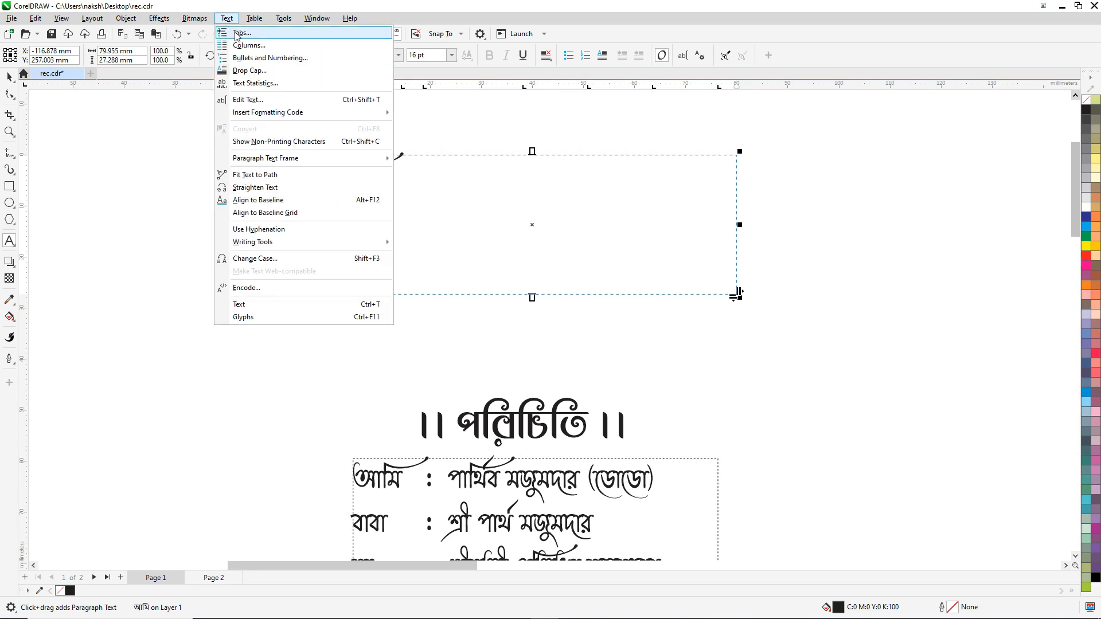
click(241, 34)
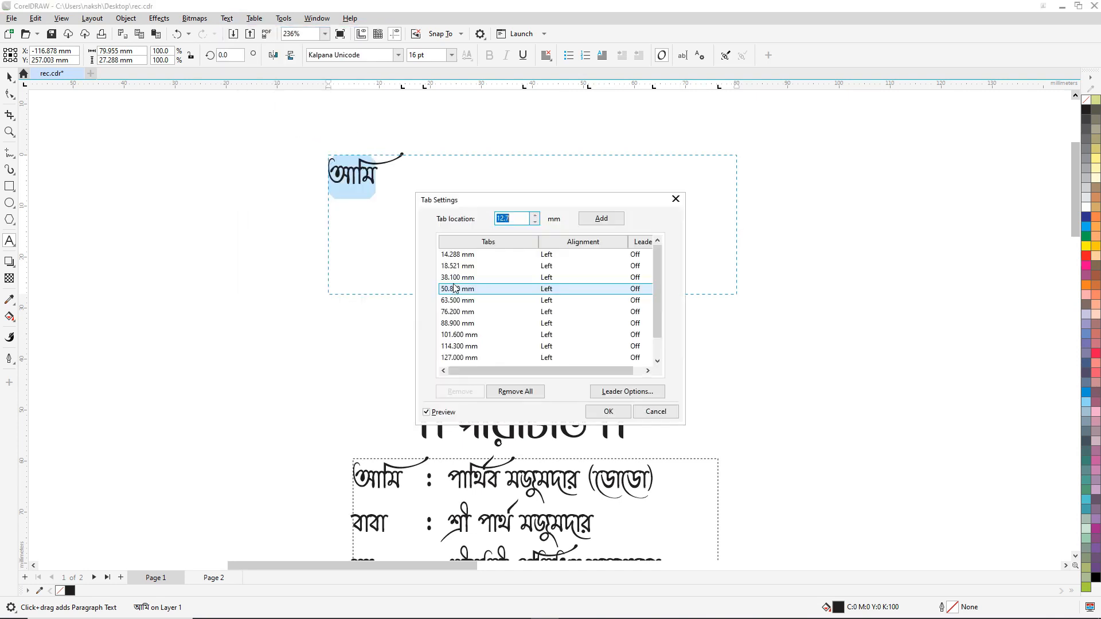
click(515, 391)
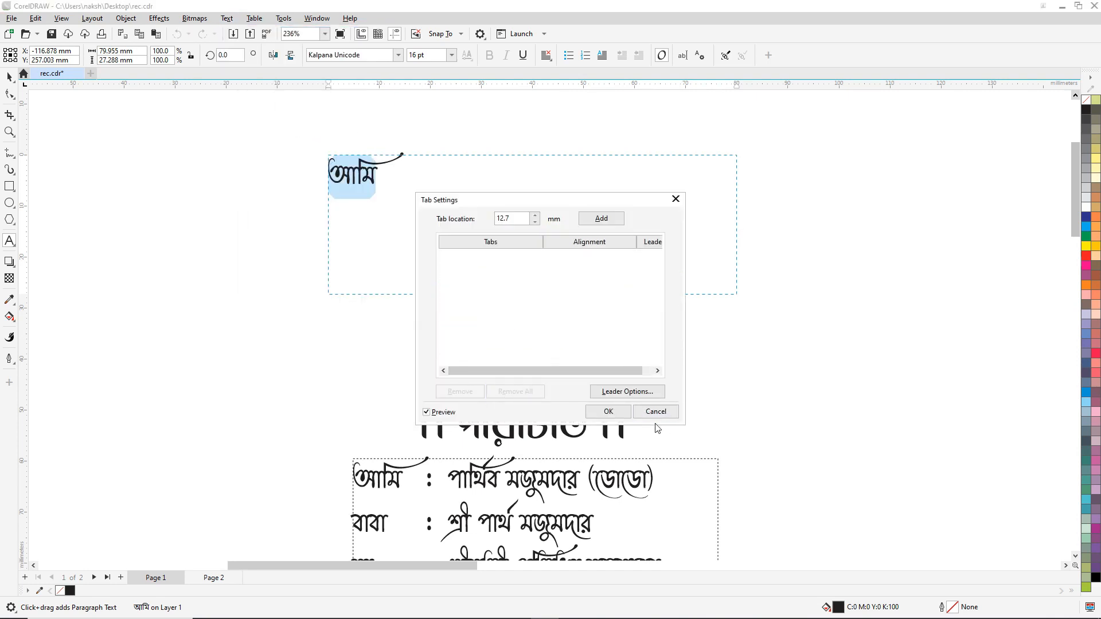
click(609, 412)
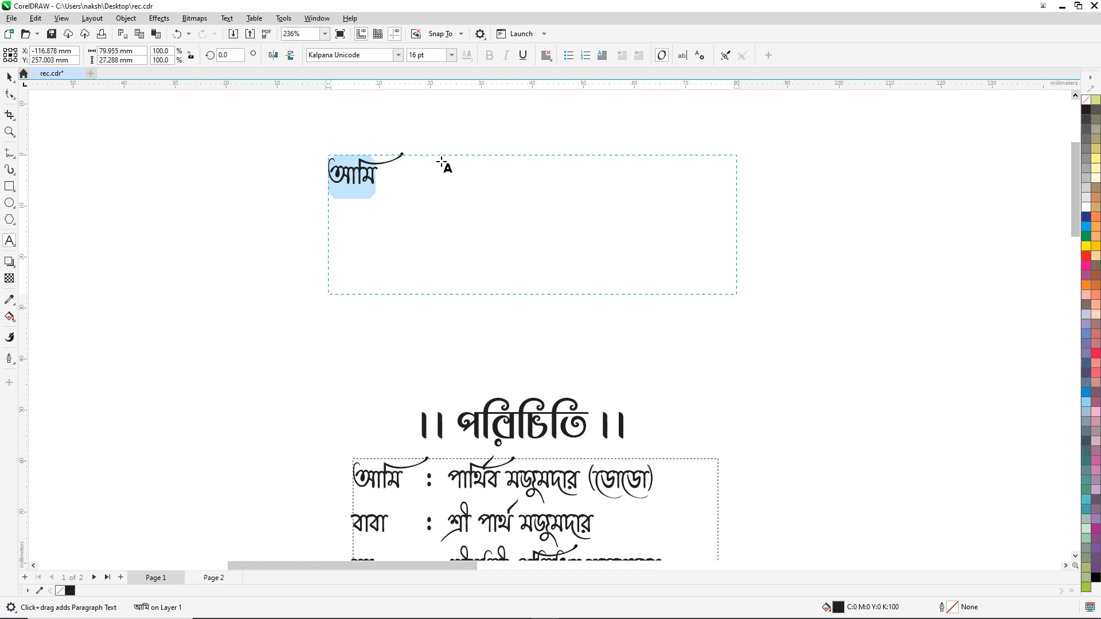
Step: Replace the pasted word with the line আমি, a visarga, and the child's full name in Bengali
click(391, 175)
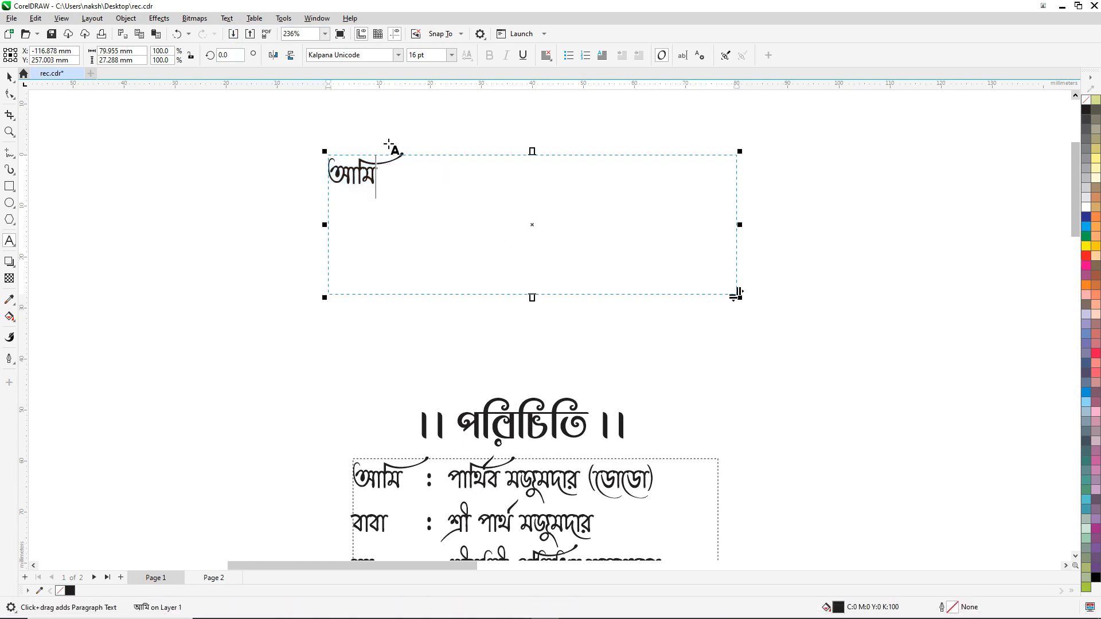
double_click(380, 175)
key(Delete)
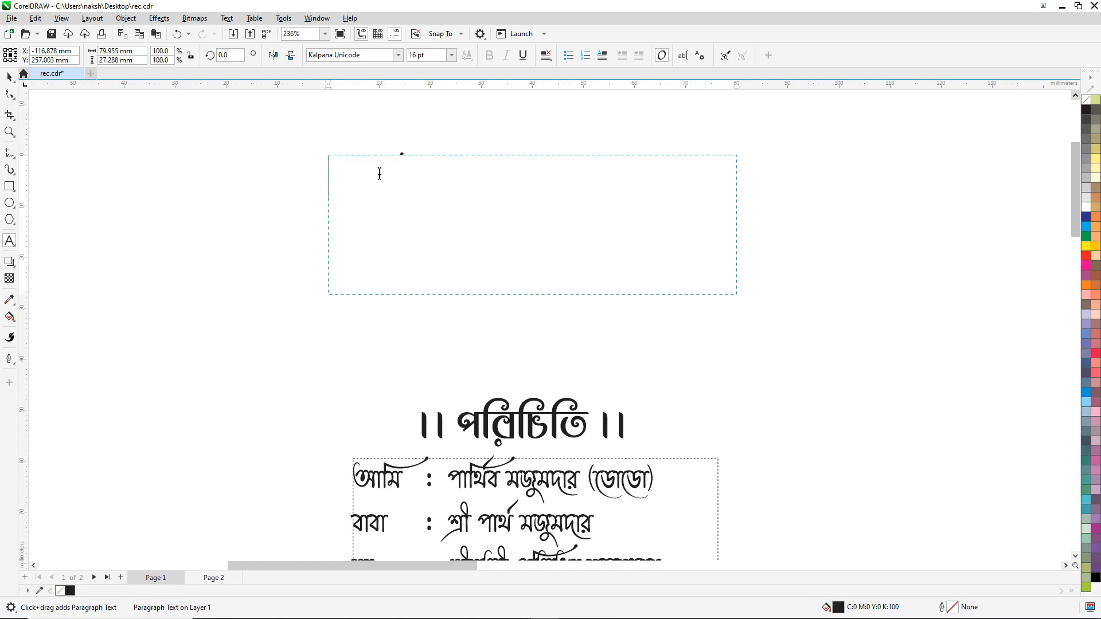
text(আমি)
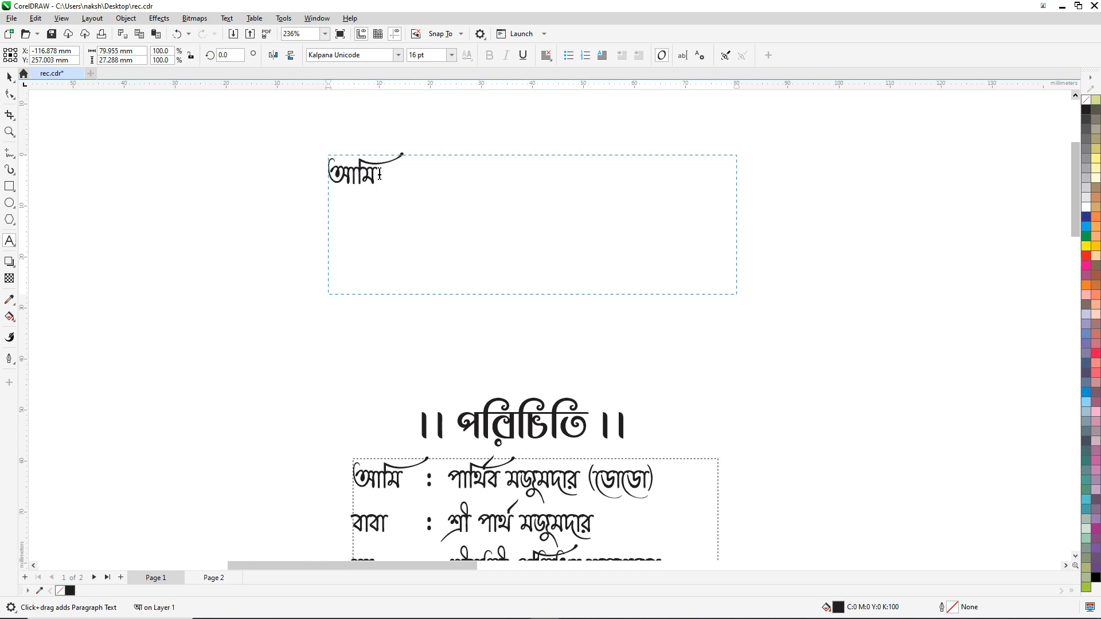
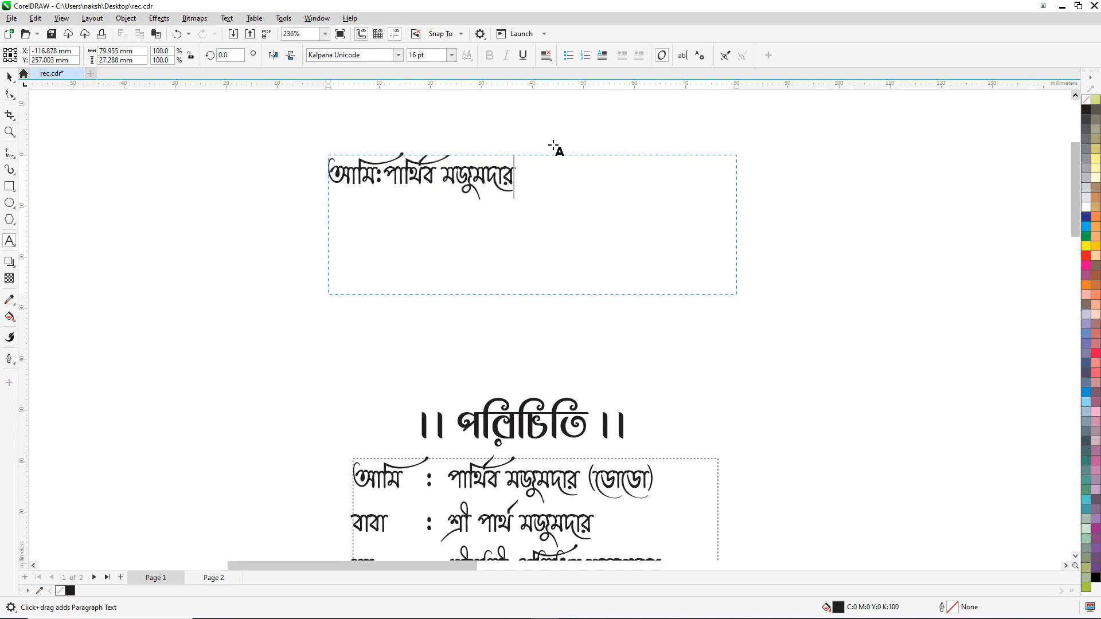
key(ctrl+a)
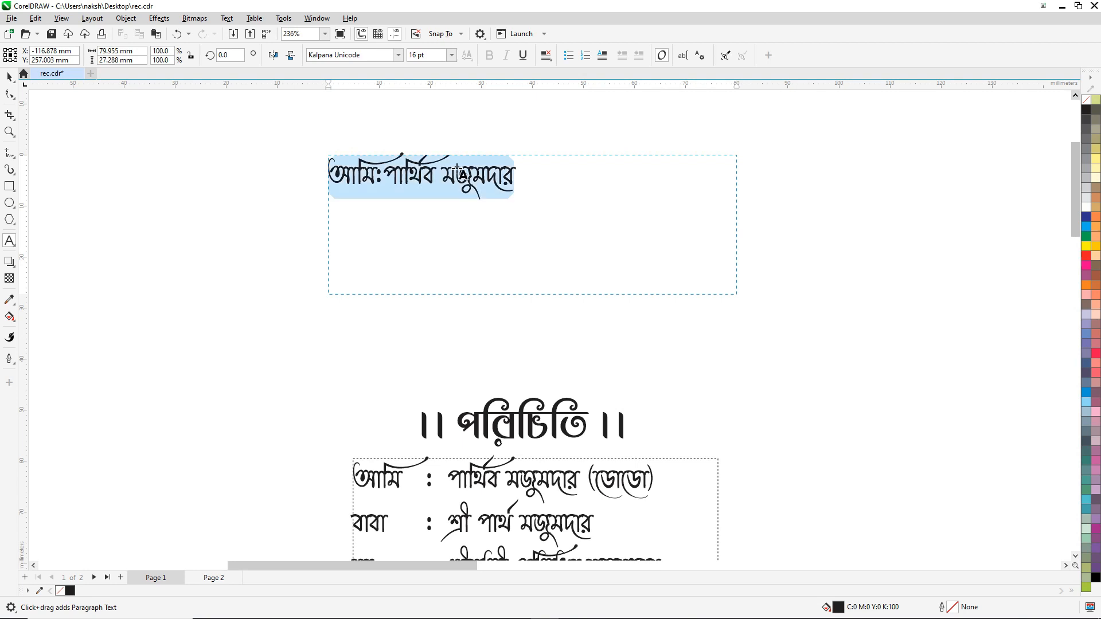
Step: Add ruler tab stops for the colon column and the name column, nudging both slightly left
click(423, 87)
click(445, 86)
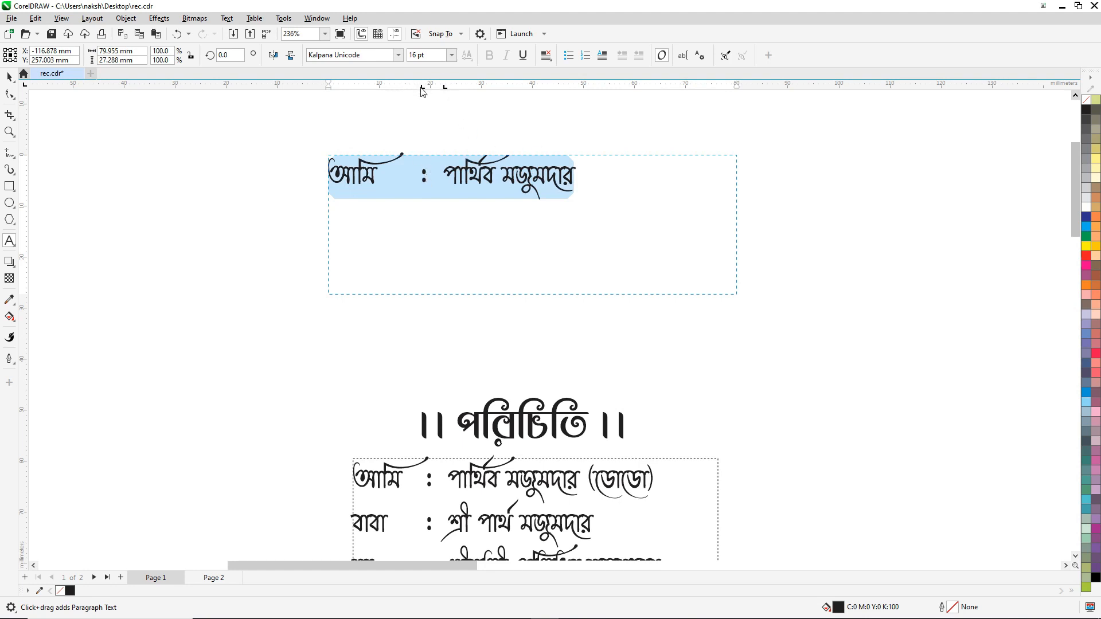
drag(422, 87, 415, 88)
drag(446, 89, 440, 90)
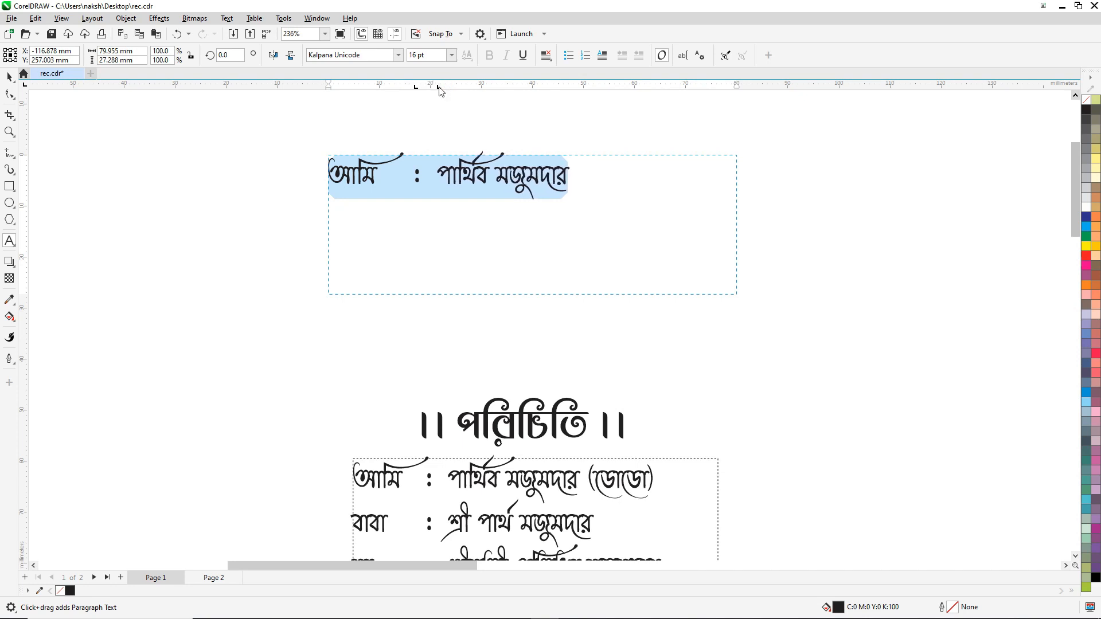
Step: Add a second line reading বাবা, a tabbed colon, then the father's name
click(607, 172)
key(Return)
text(বা)
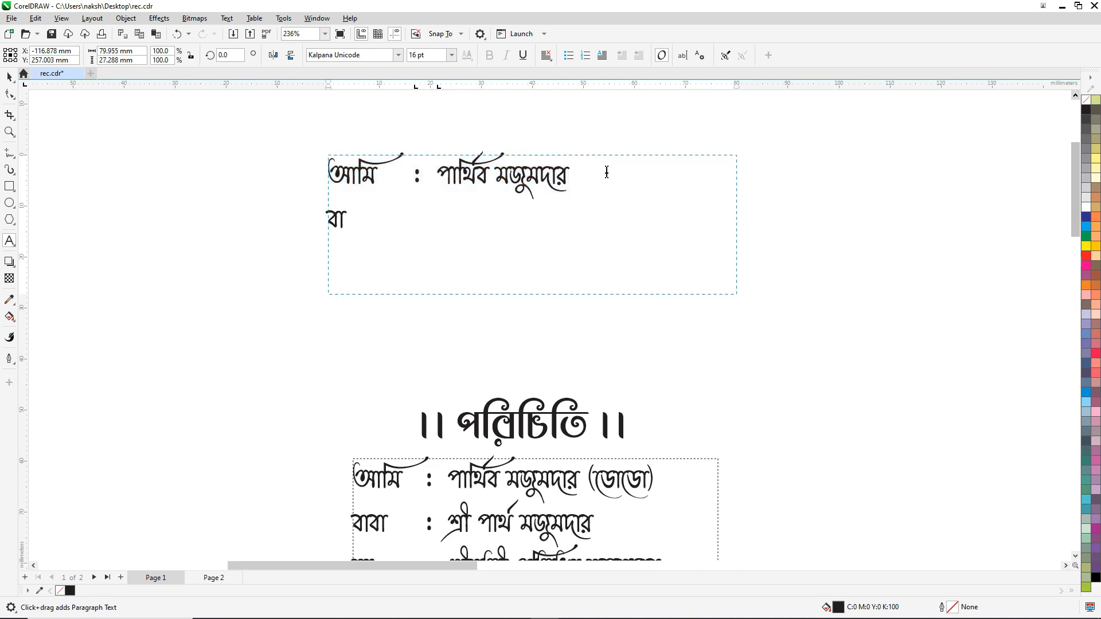
text(বা)
key(Tab)
text(:)
key(Tab)
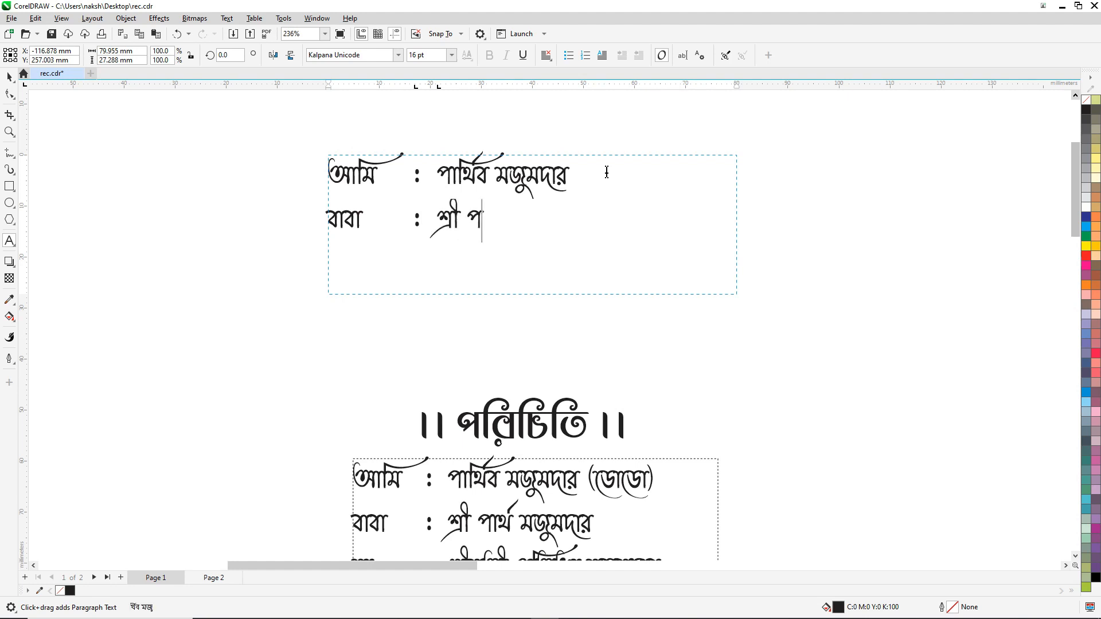
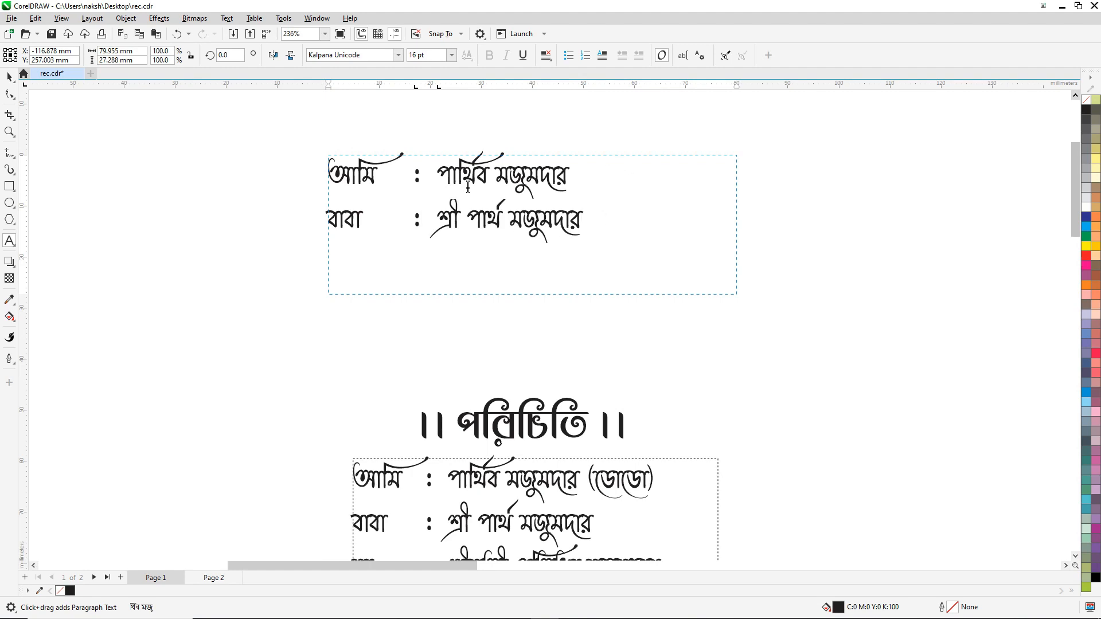
scroll(480, 227, down, 3)
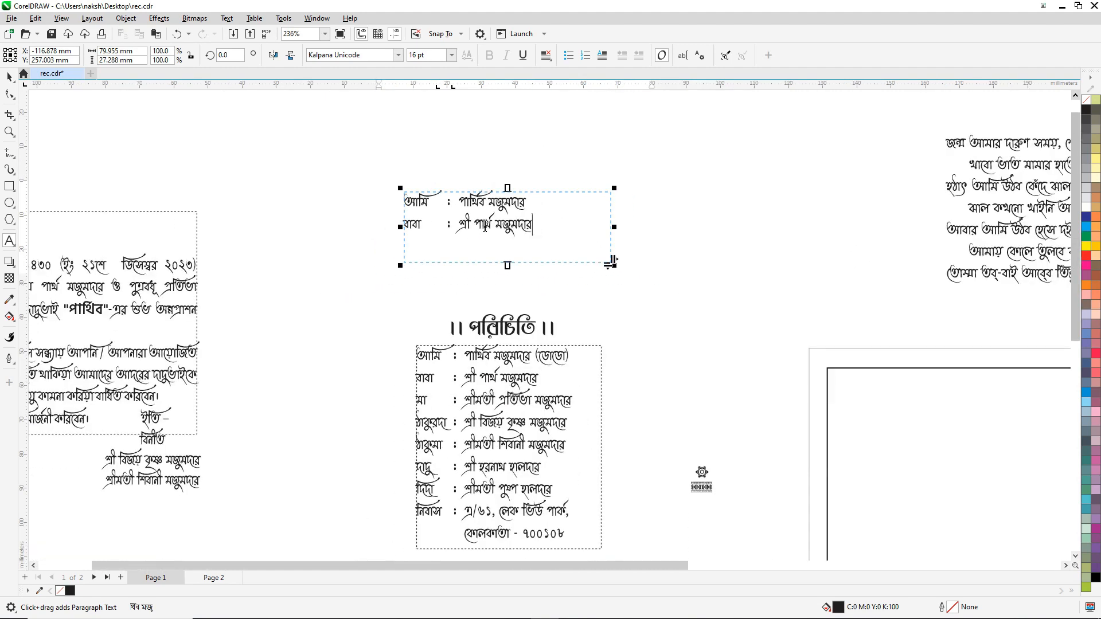
scroll(611, 261, down, 3)
scroll(367, 230, up, 2)
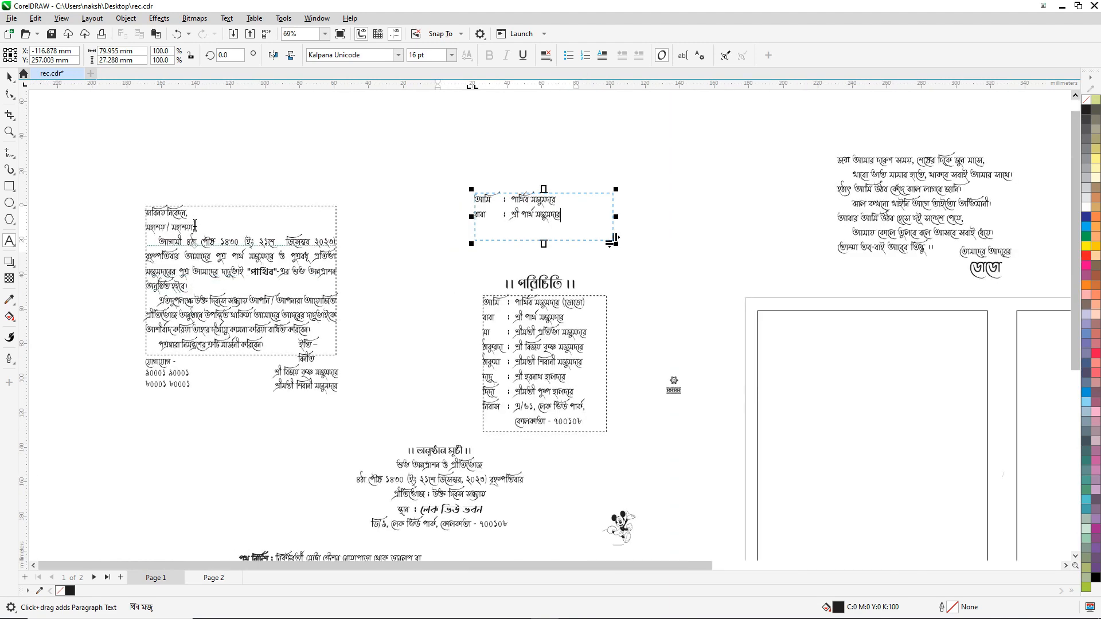
scroll(902, 201, up, 2)
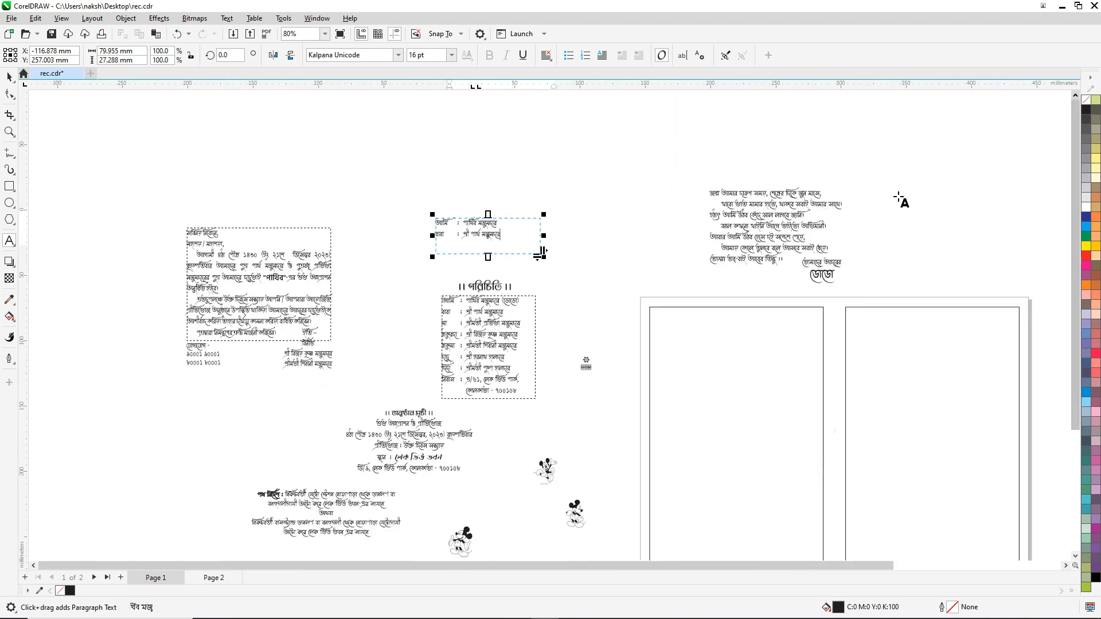
scroll(780, 201, up, 3)
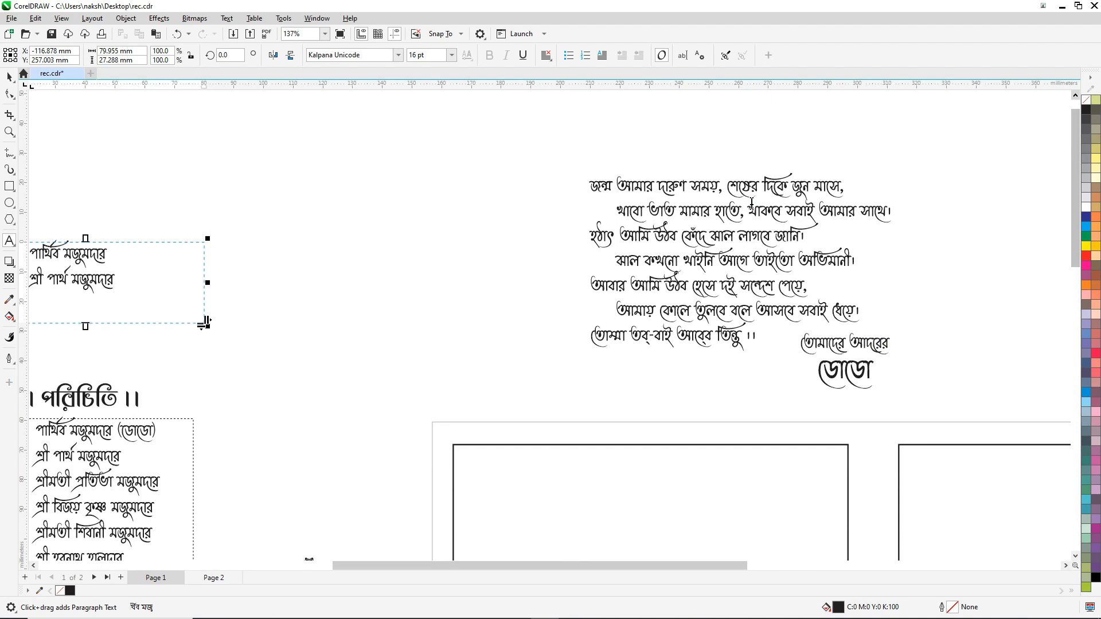
scroll(751, 202, down, 2)
scroll(752, 203, down, 2)
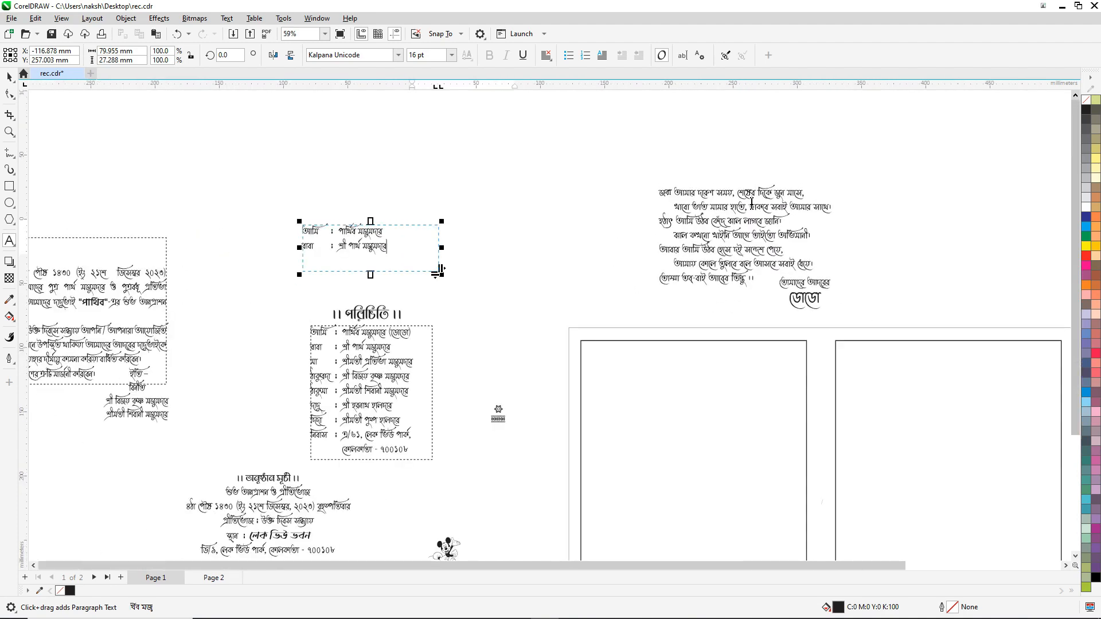
scroll(752, 202, down, 1)
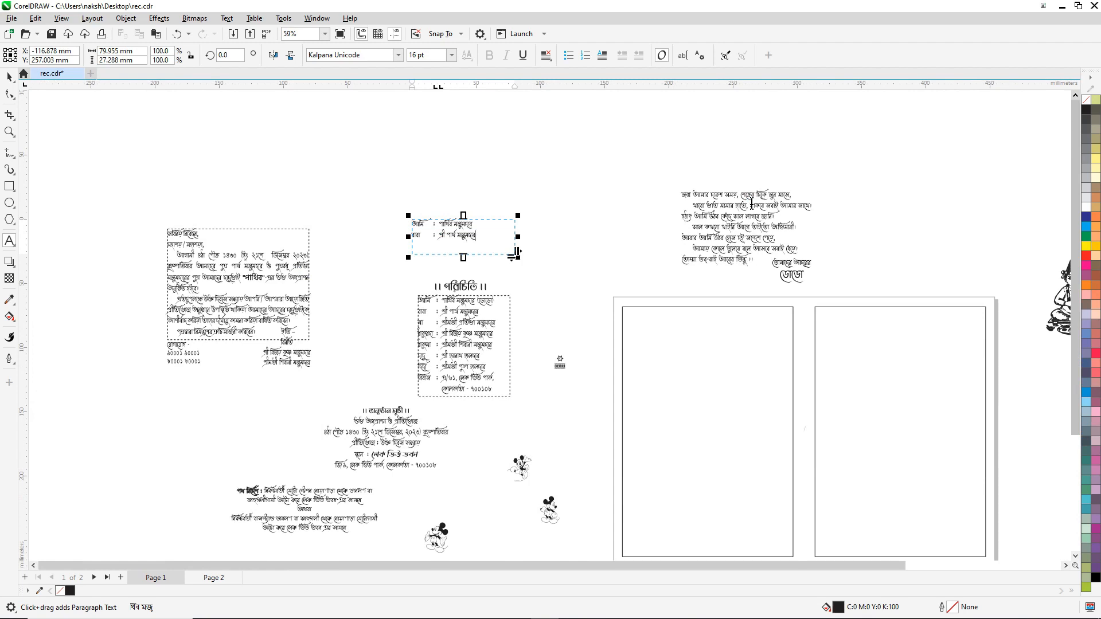
click(9, 77)
click(384, 116)
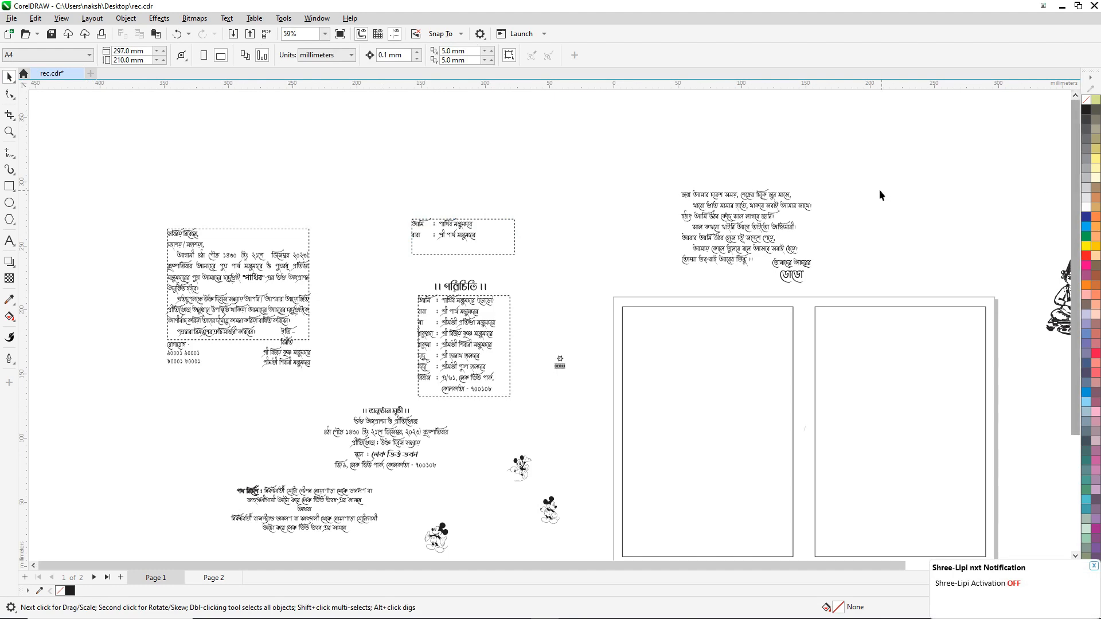
Step: Move the flower ornament onto the frame and align it to the top-left corner
scroll(559, 363, up, 5)
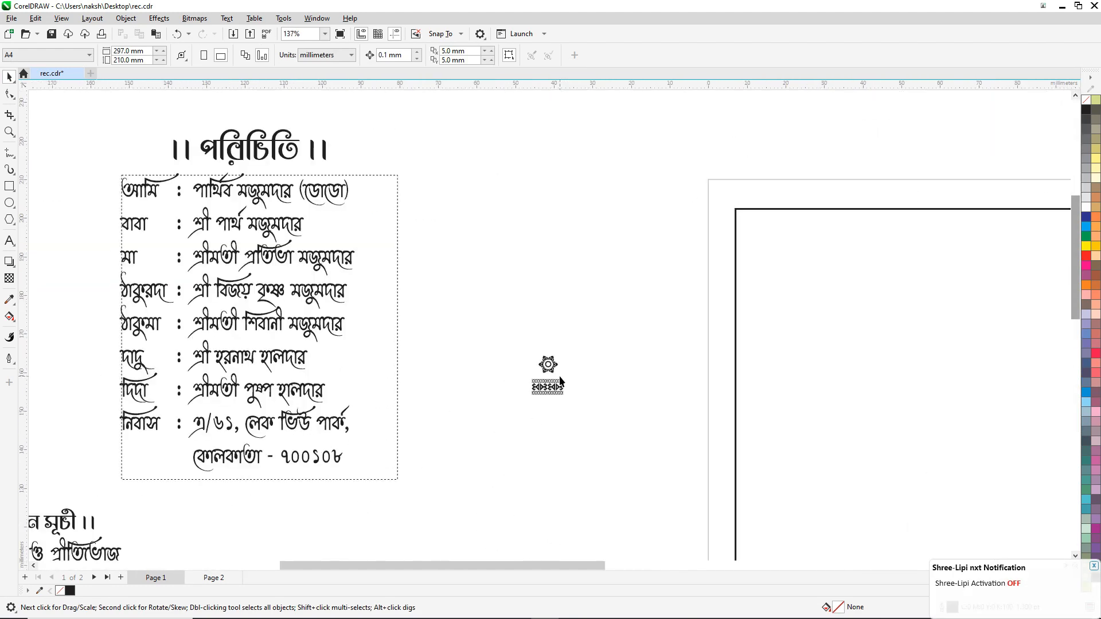
drag(552, 372, 596, 275)
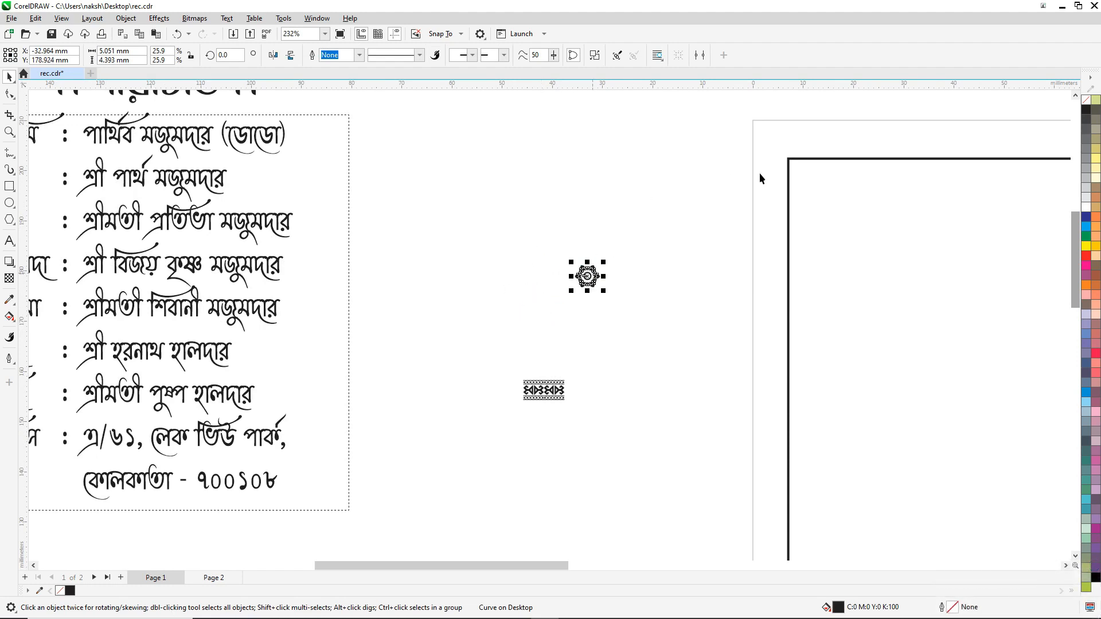
shift+click(815, 159)
key(t)
key(l)
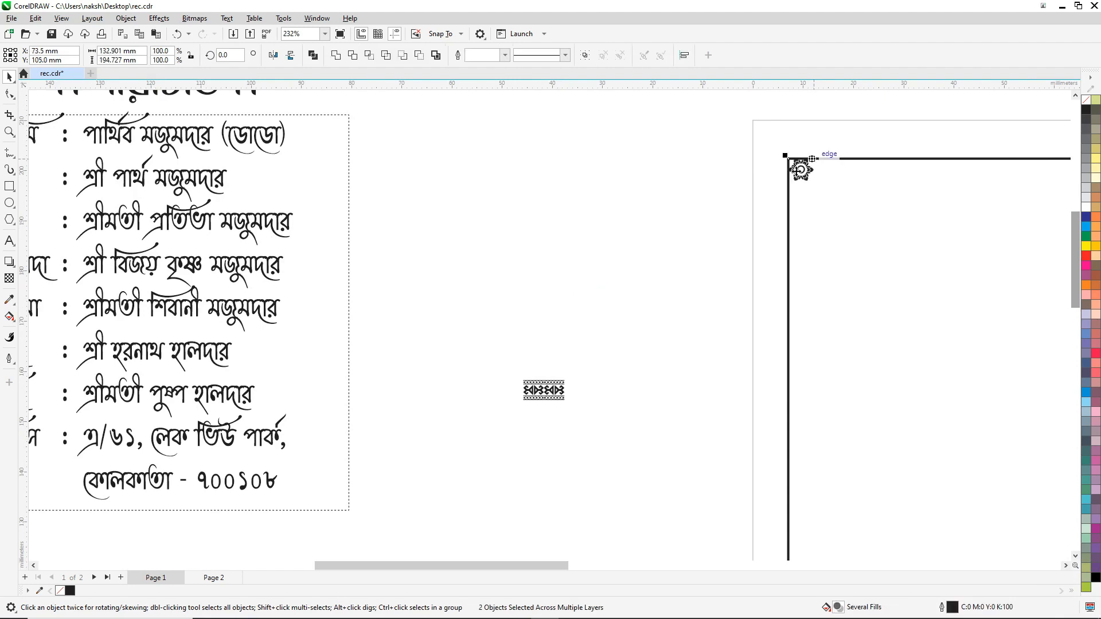
click(407, 219)
Step: Duplicate the corner flower to the top-right corner, then duplicate both top flowers for the bottom corners
scroll(407, 225, down, 2)
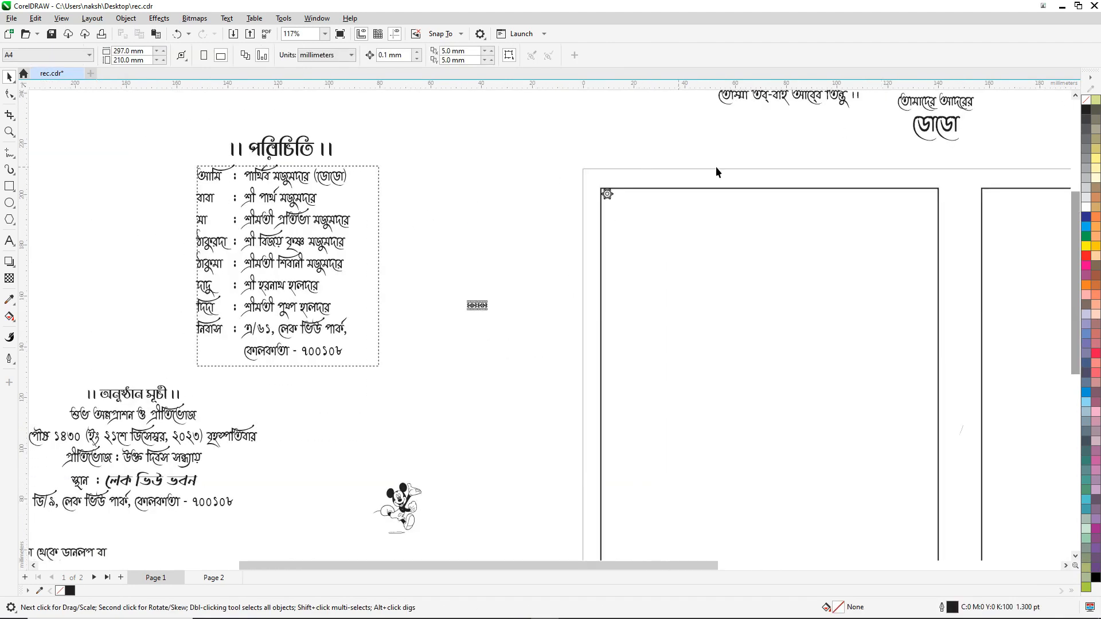
click(610, 197)
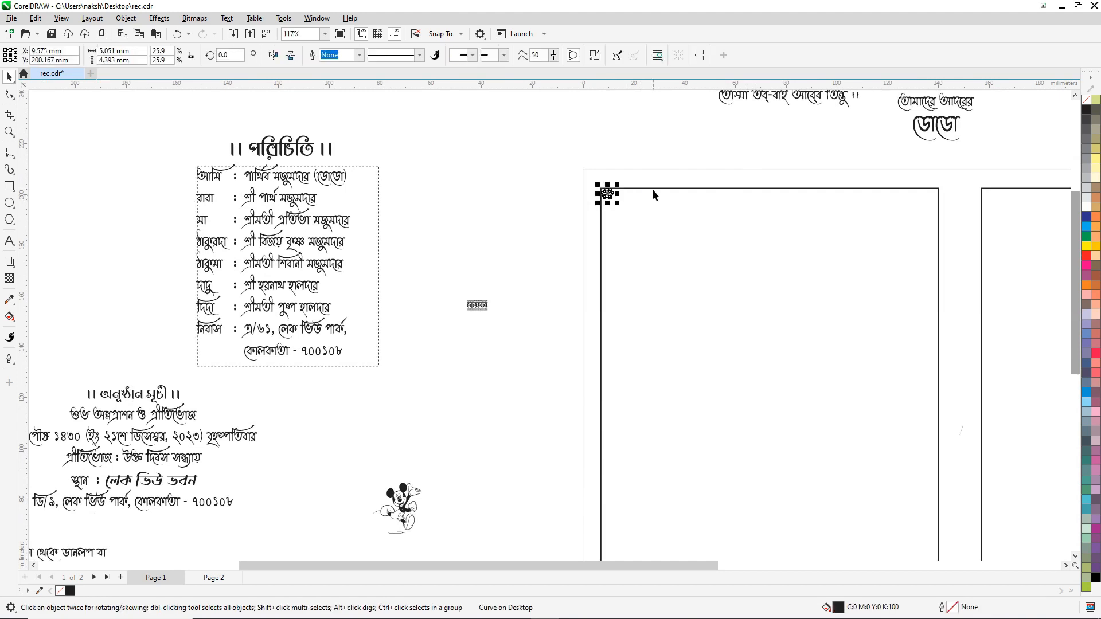
key(plus)
shift+click(672, 188)
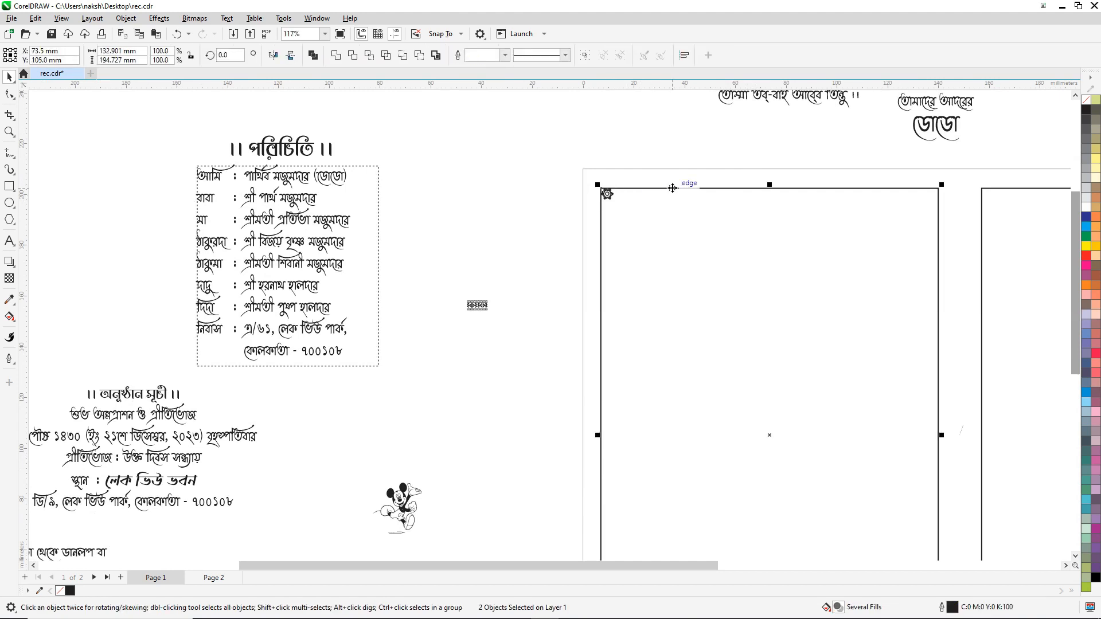
key(r)
click(554, 166)
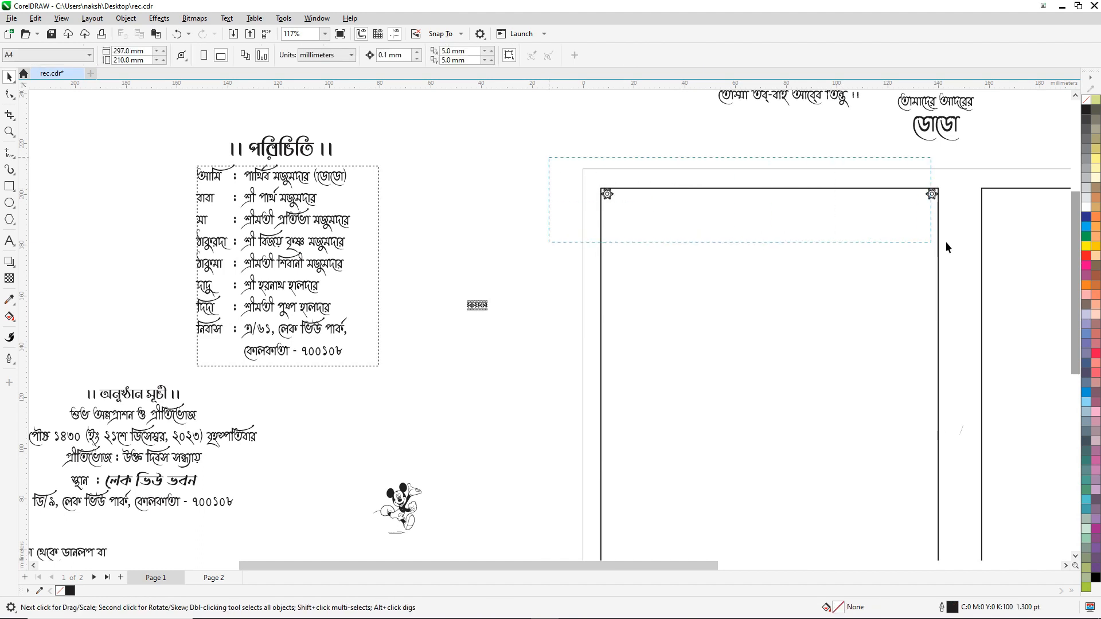
drag(947, 243, 950, 242)
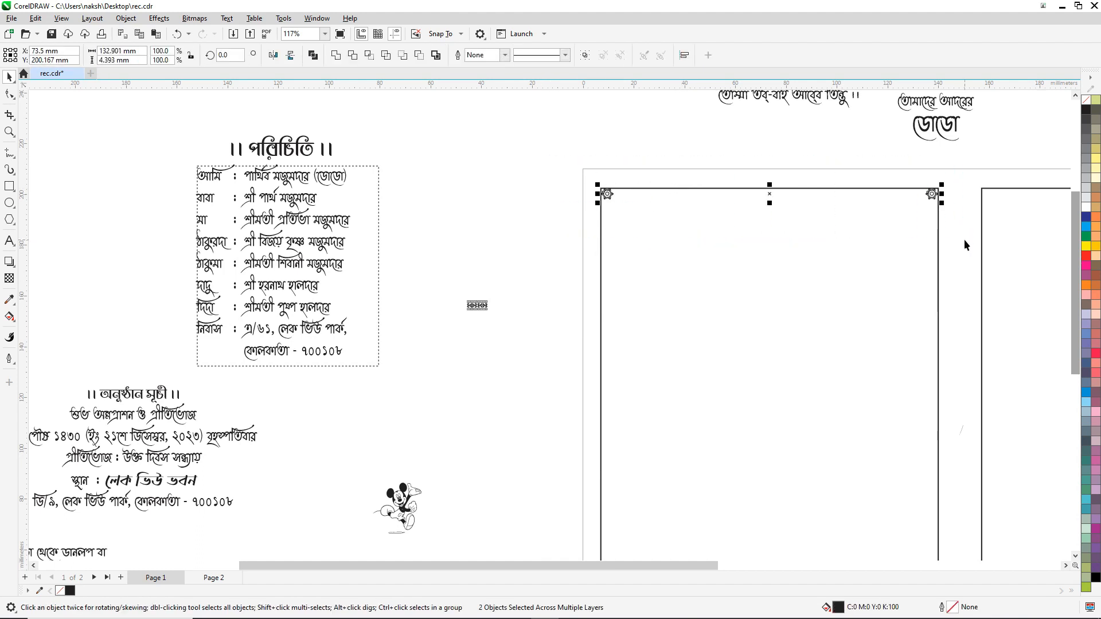
key(plus)
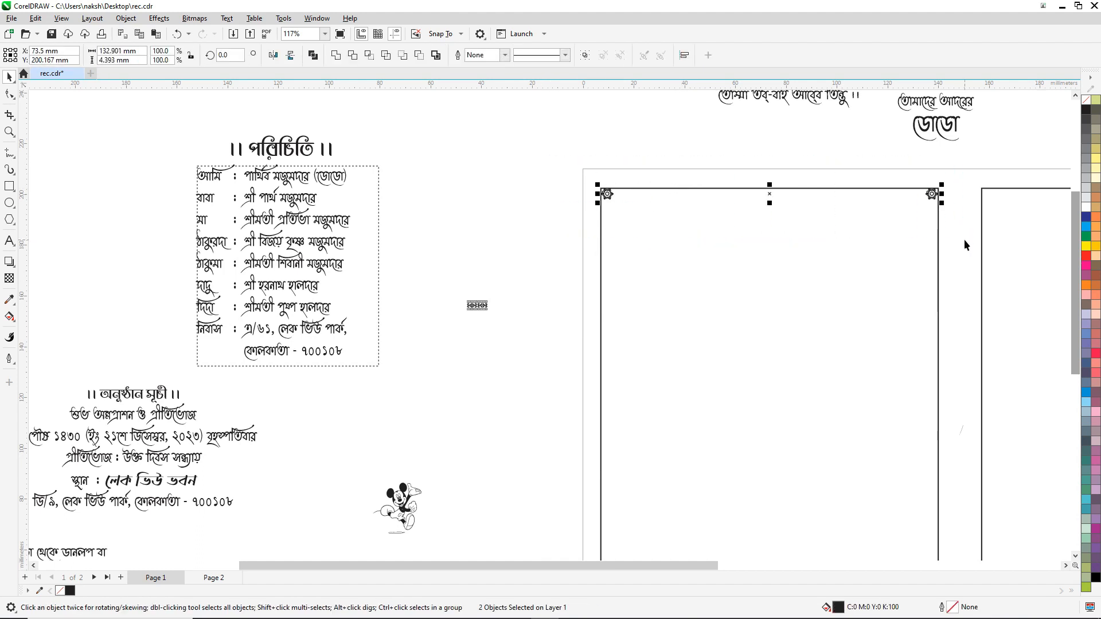
shift+click(602, 252)
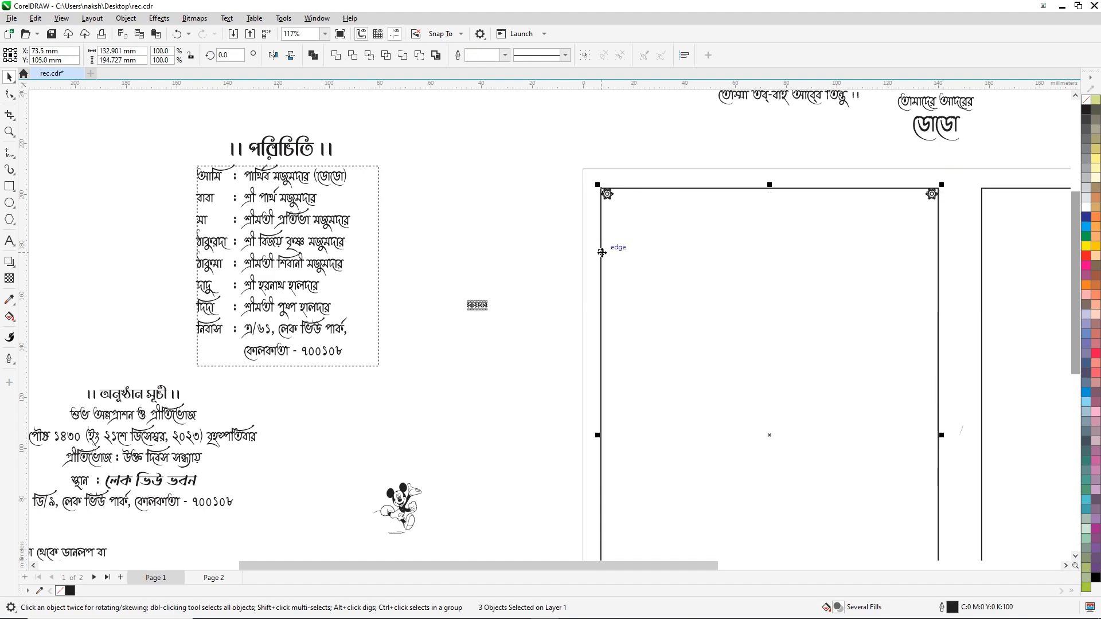
click(491, 203)
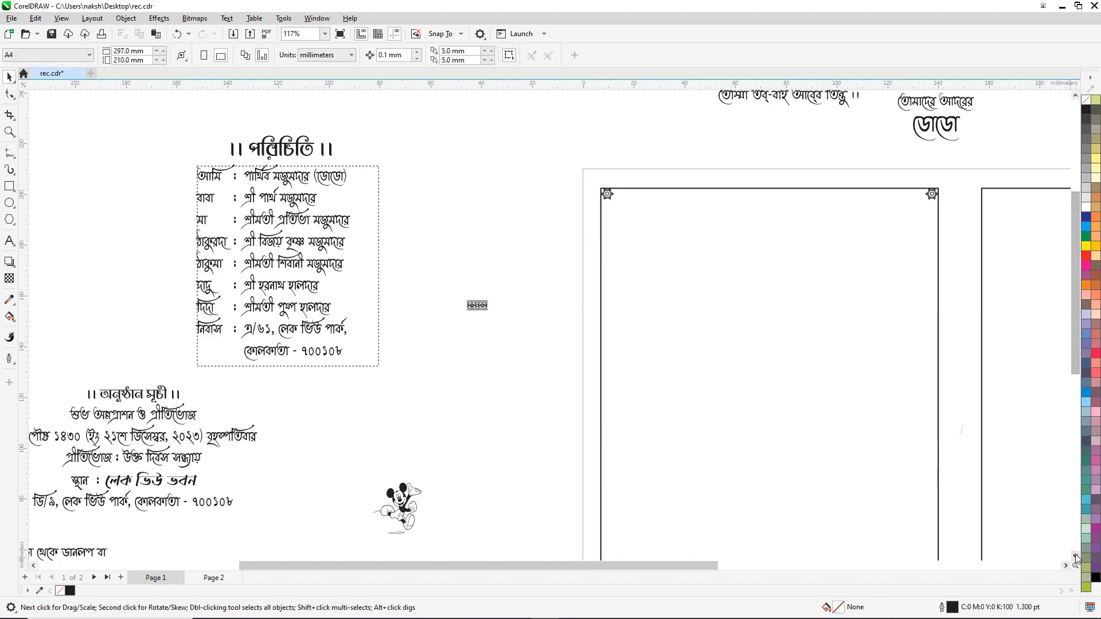
Step: Drag the patterned border ornament into the left panel just below its top edge
scroll(497, 489, down, 4)
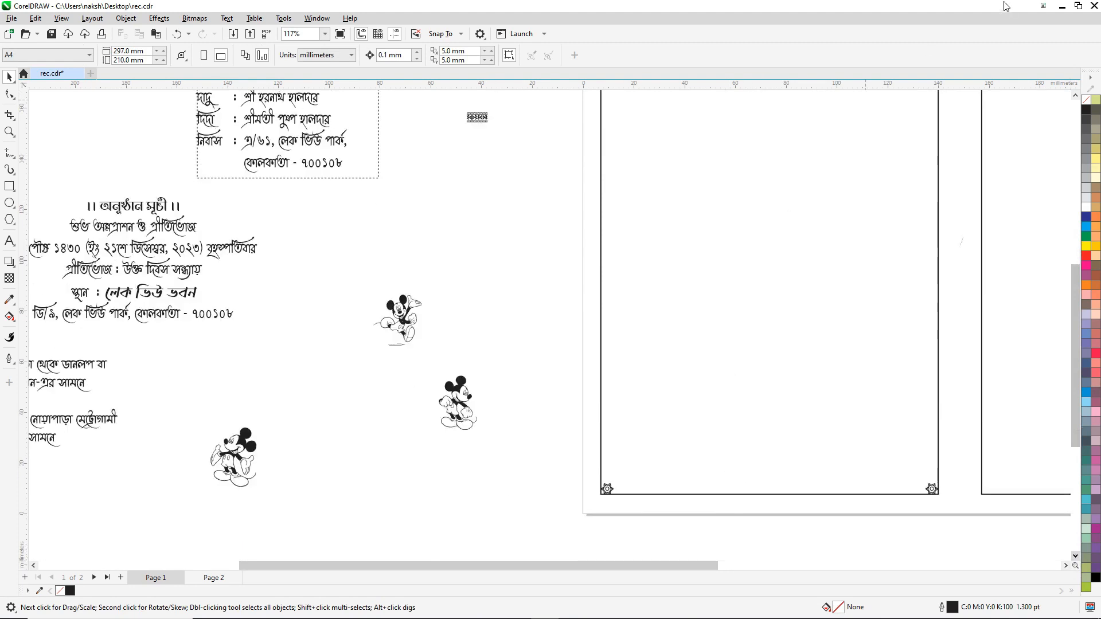
click(1075, 95)
click(1076, 95)
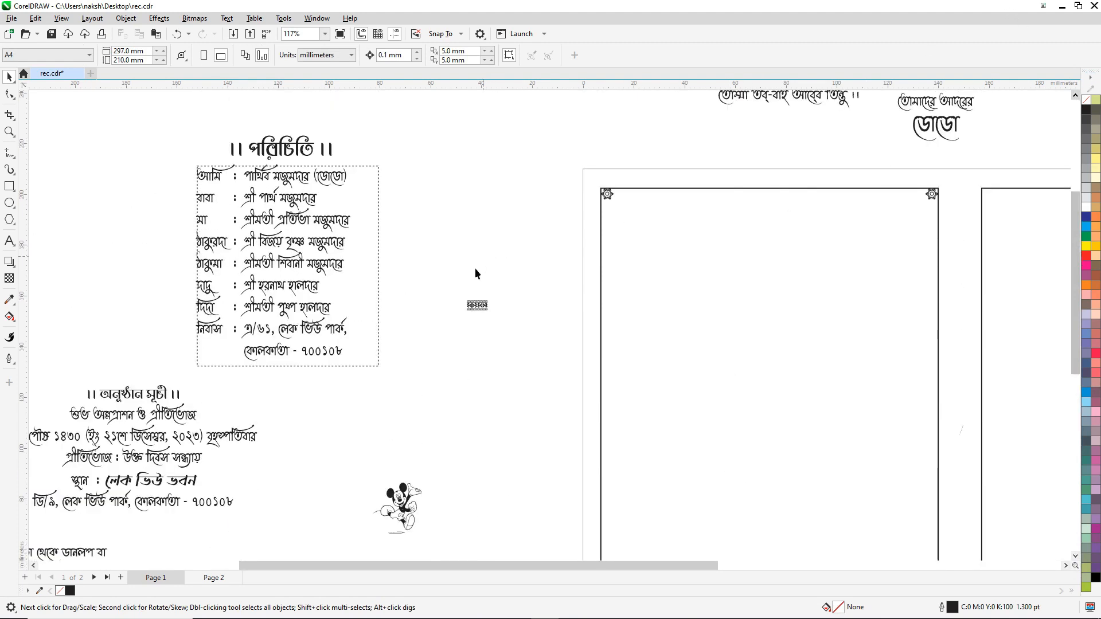
drag(476, 308, 650, 195)
Step: Drag the patterned border band next to the top-left corner flower and nudge it flush with the top border
scroll(650, 195, up, 8)
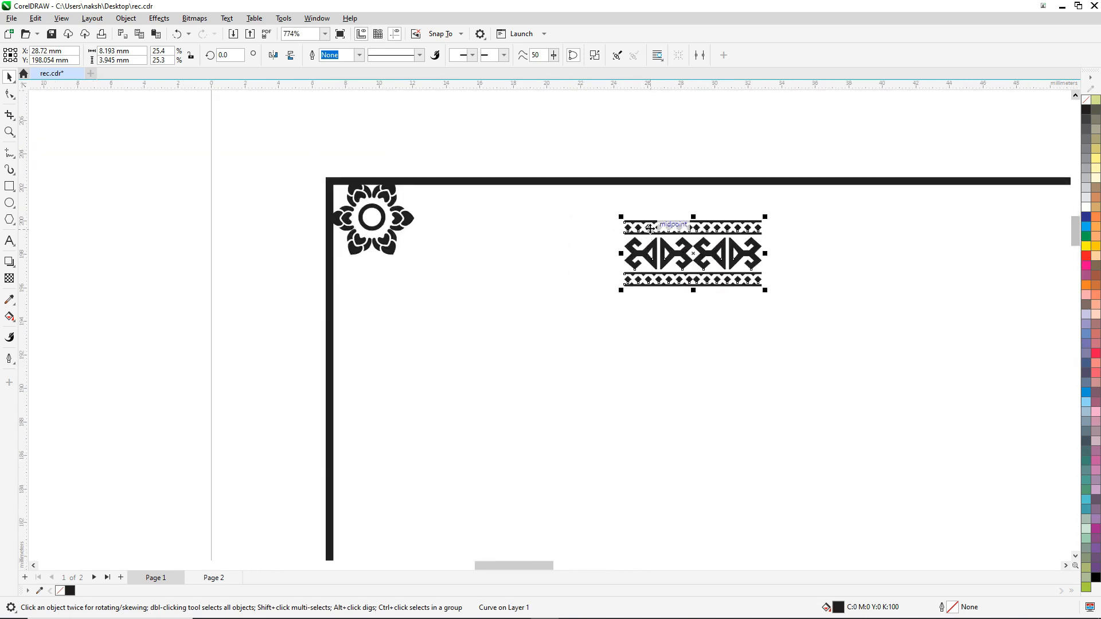
drag(653, 242, 445, 198)
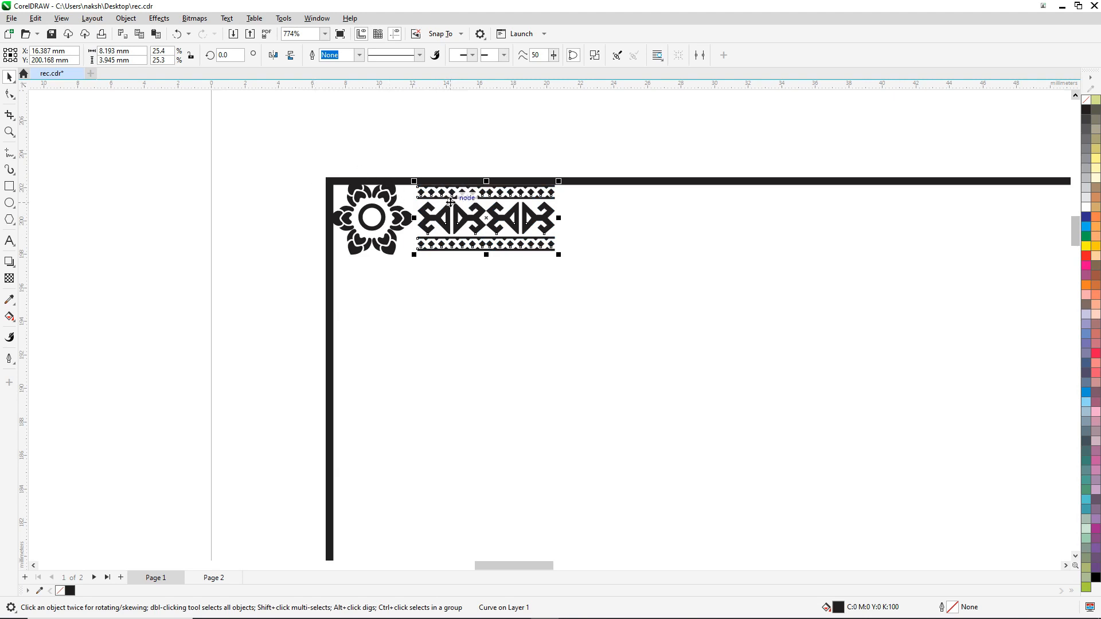
drag(445, 194, 448, 193)
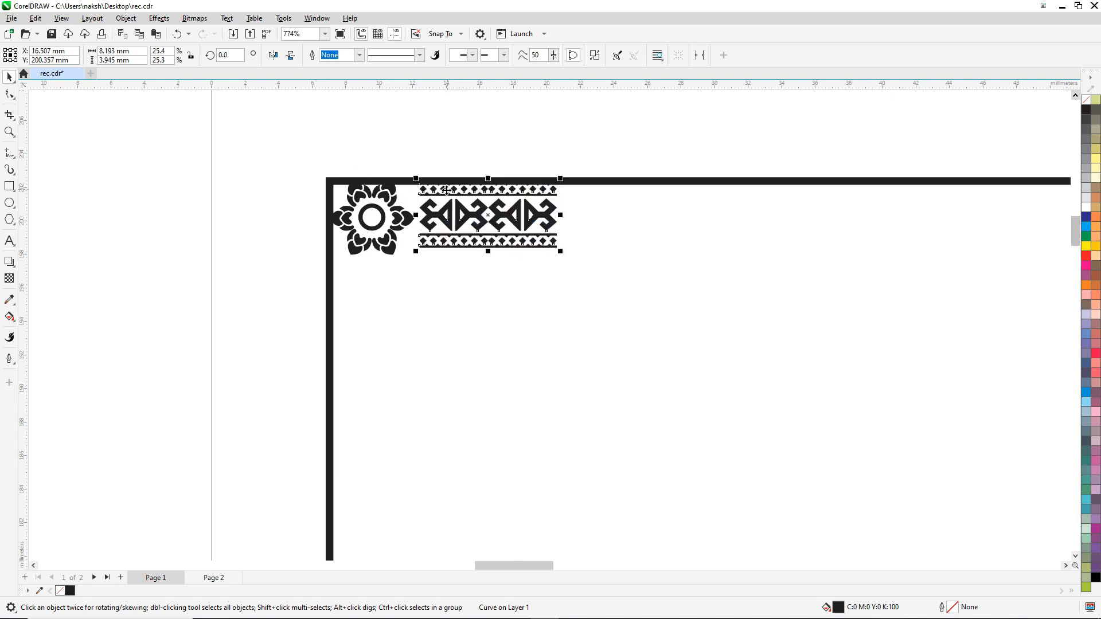
scroll(448, 193, down, 3)
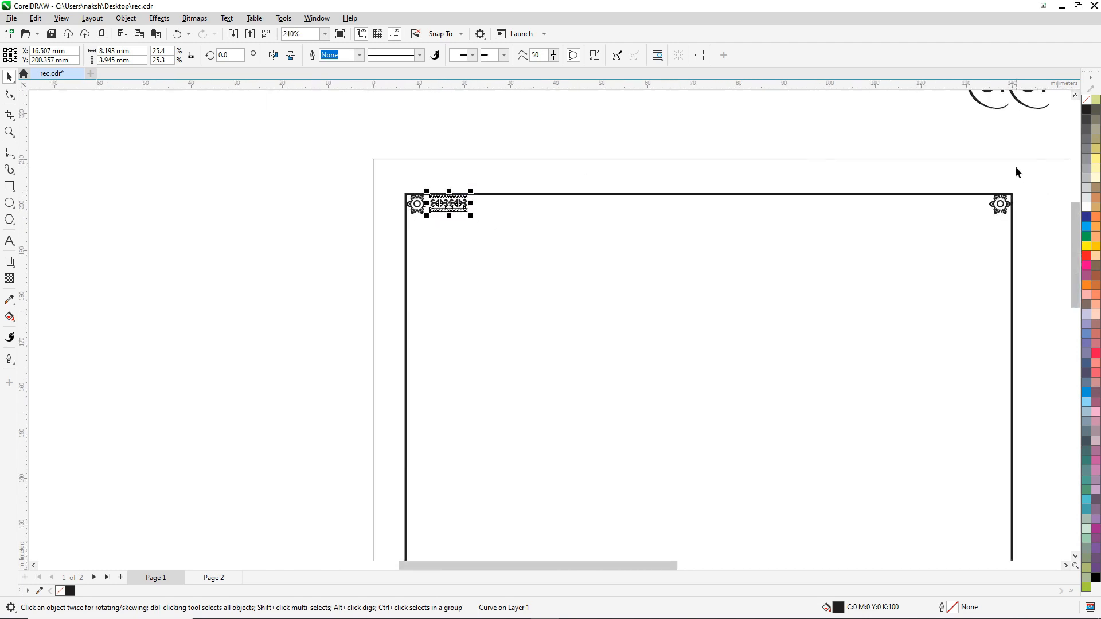
Step: Repeat the border band rightward with Transform Position copies until it reaches the right corner
key(alt+F7)
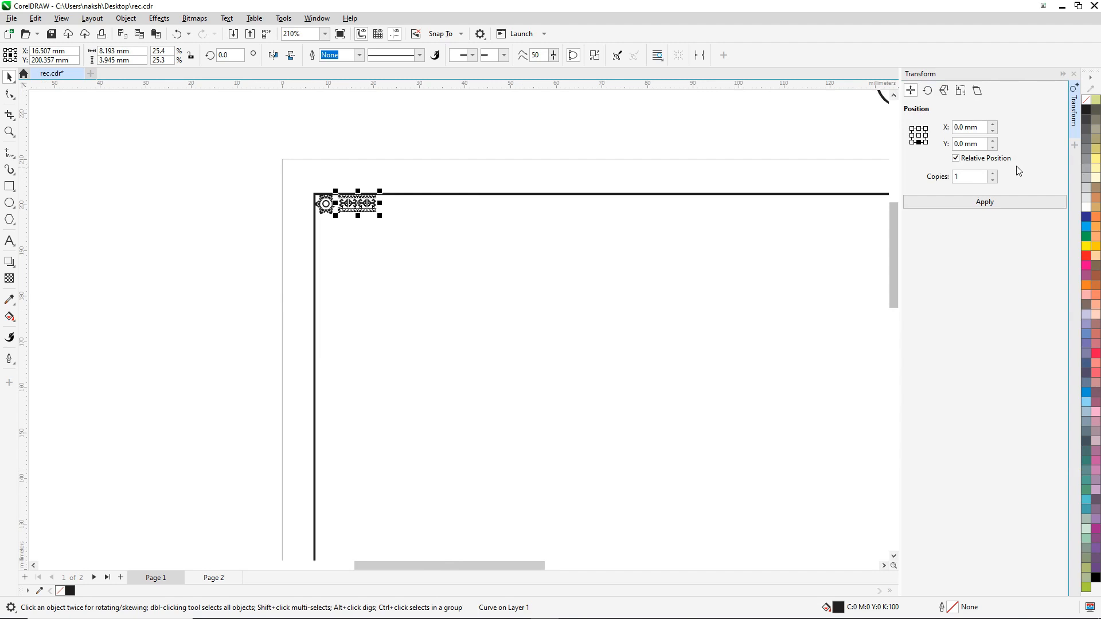
click(884, 566)
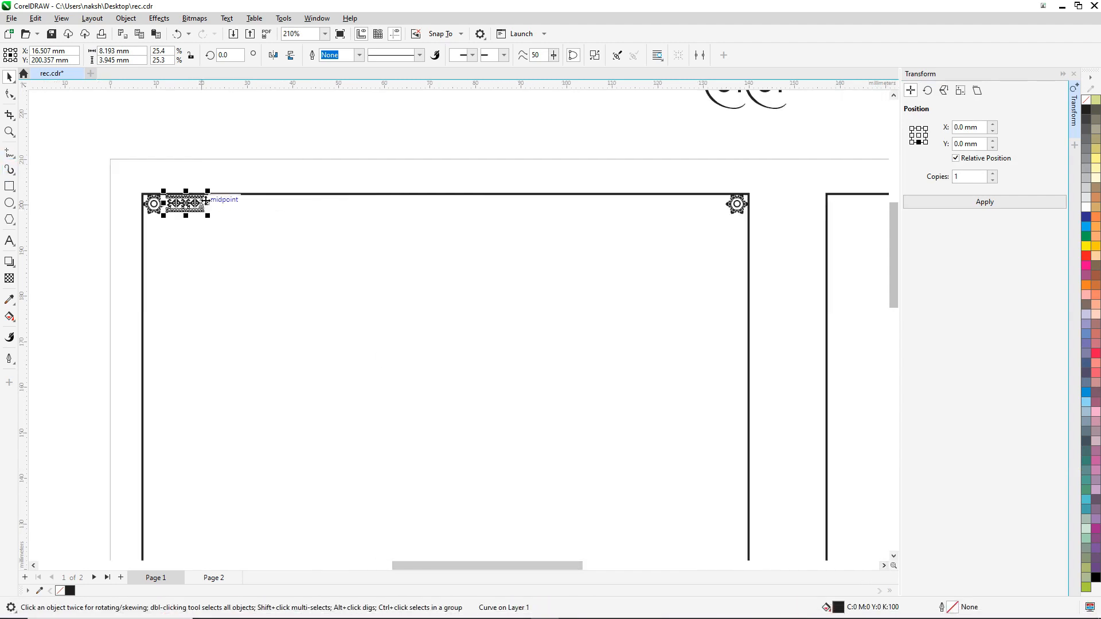
click(926, 135)
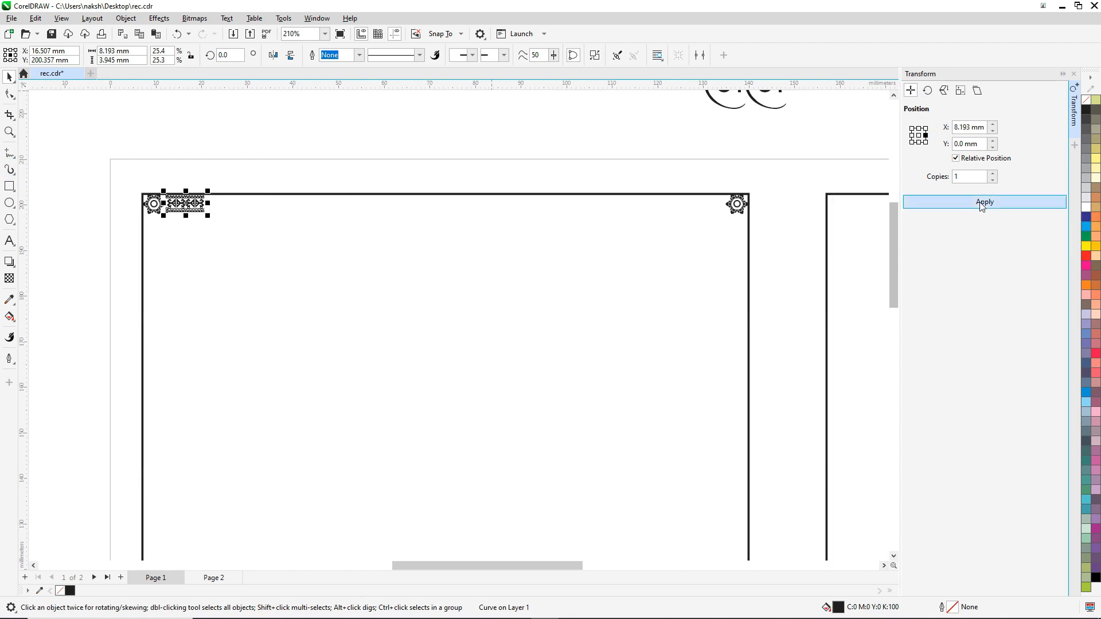
click(984, 202)
click(984, 202)
click(985, 202)
click(985, 202)
click(985, 202)
click(984, 202)
click(984, 202)
click(984, 202)
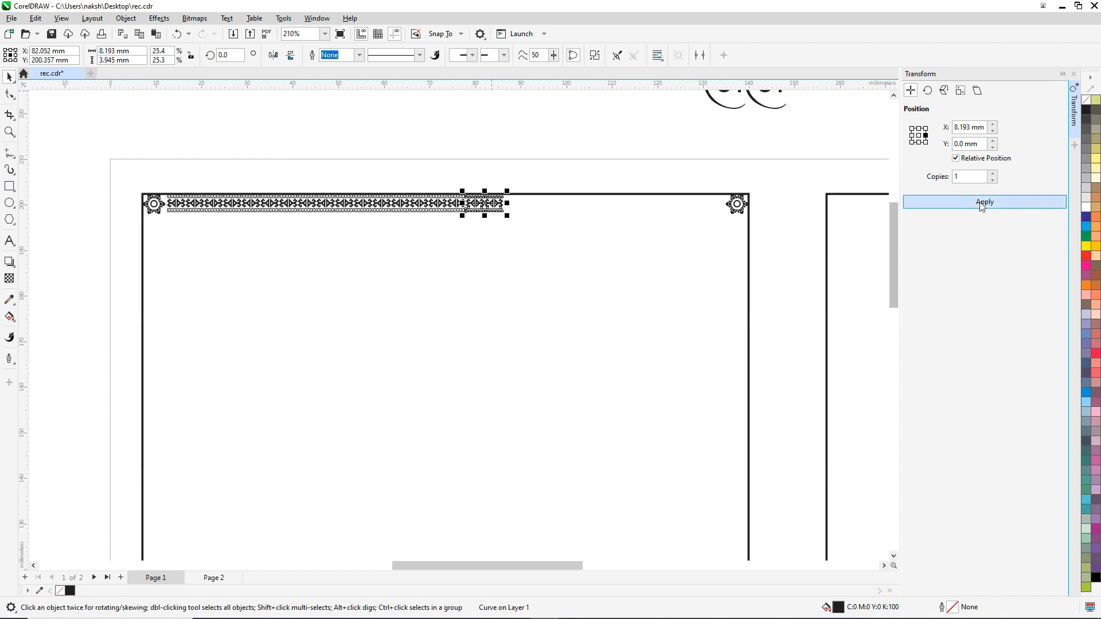
click(985, 202)
click(985, 202)
click(984, 202)
click(984, 202)
click(984, 202)
click(984, 202)
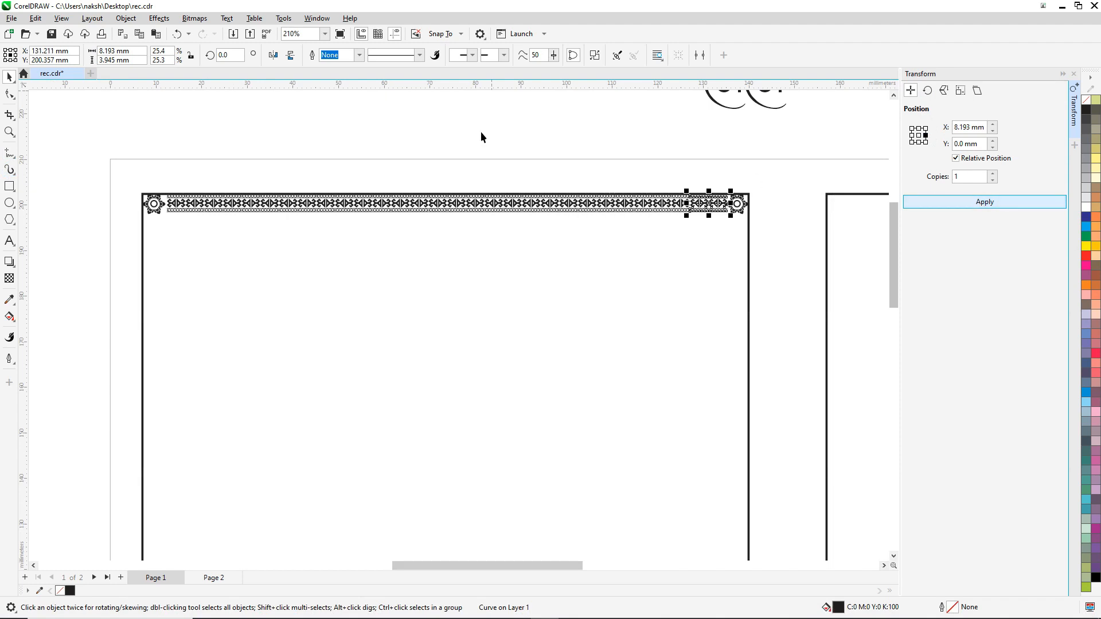
click(282, 153)
Step: Marquee-select the top border strip and group its 15 pieces
drag(156, 170, 734, 220)
scroll(738, 205, up, 1)
scroll(737, 205, up, 4)
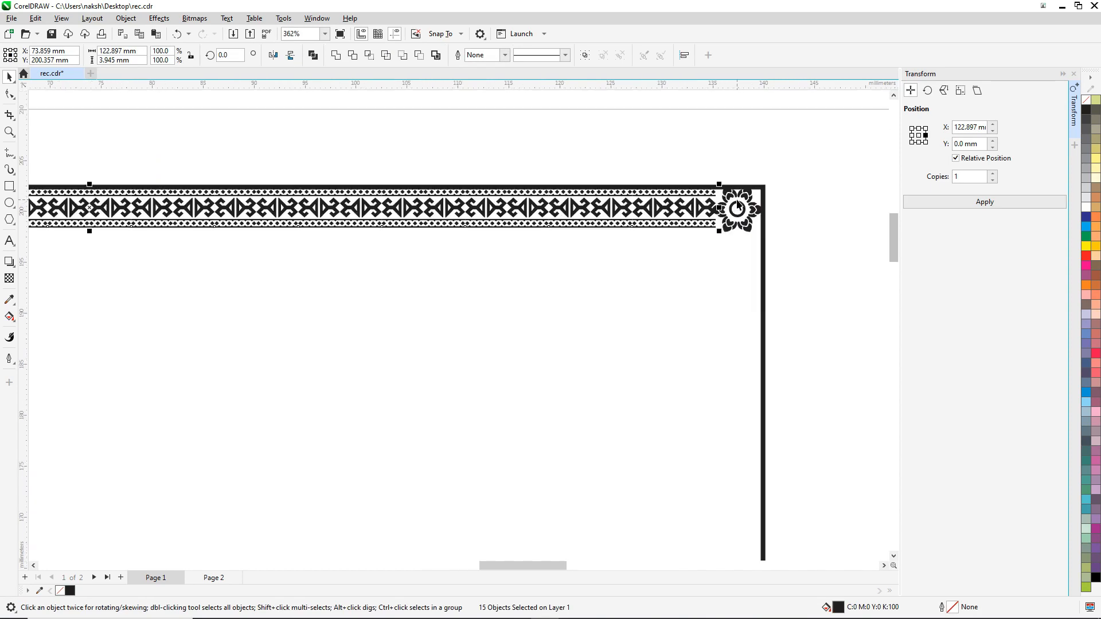
scroll(716, 180, down, 2)
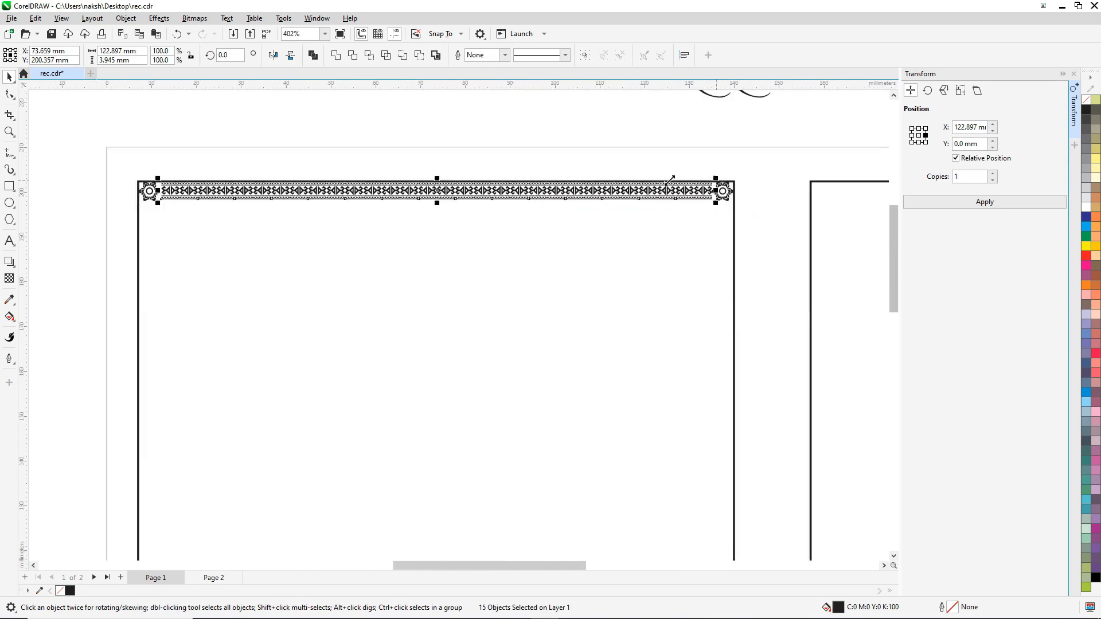
scroll(175, 180, up, 3)
scroll(211, 173, down, 4)
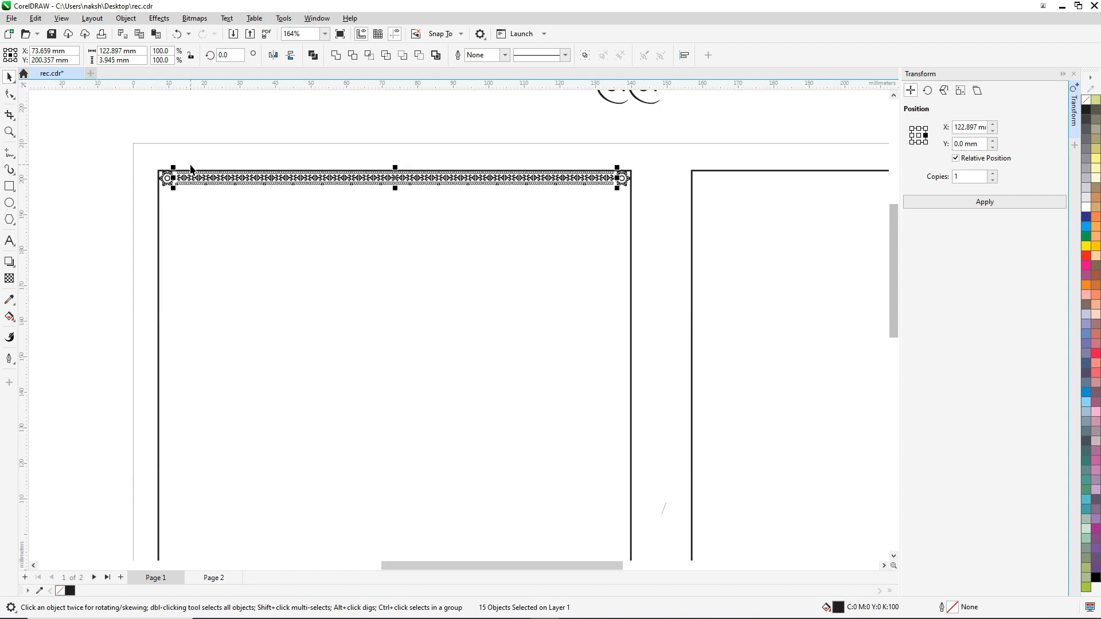
key(ctrl+g)
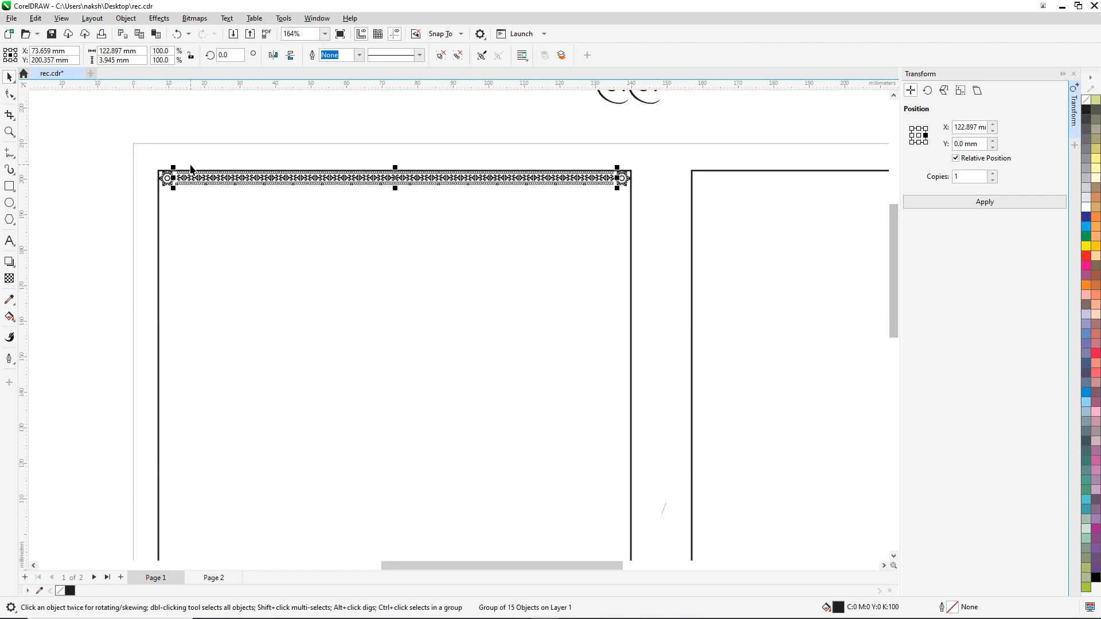
Step: Close the Transform docker and reselect the grouped top border strip
shift+click(632, 206)
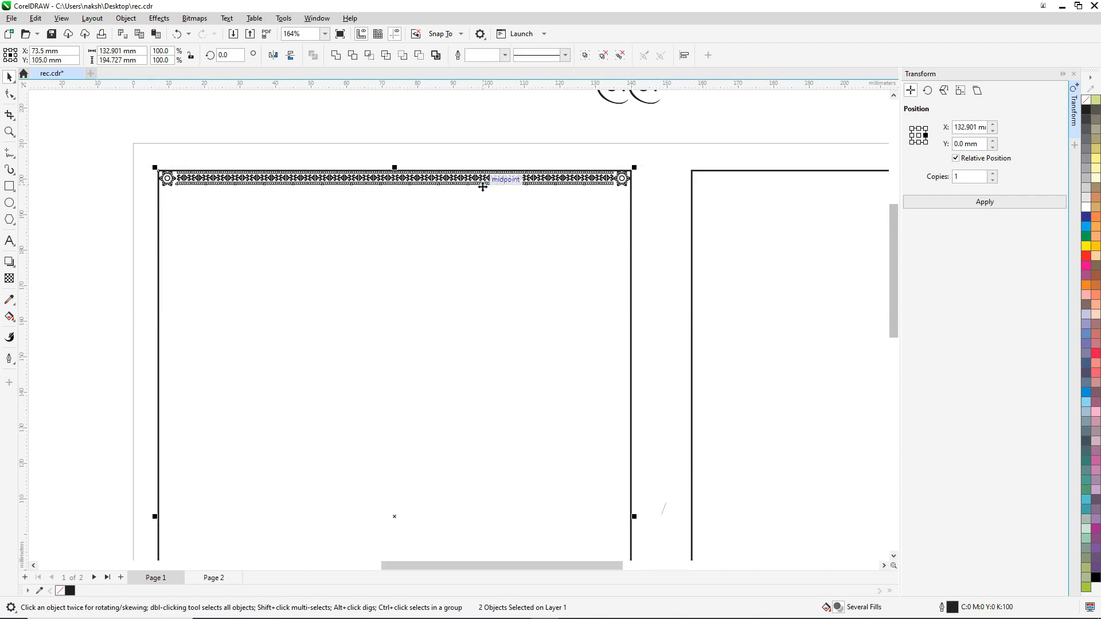
scroll(487, 185, down, 5)
scroll(490, 184, down, 1)
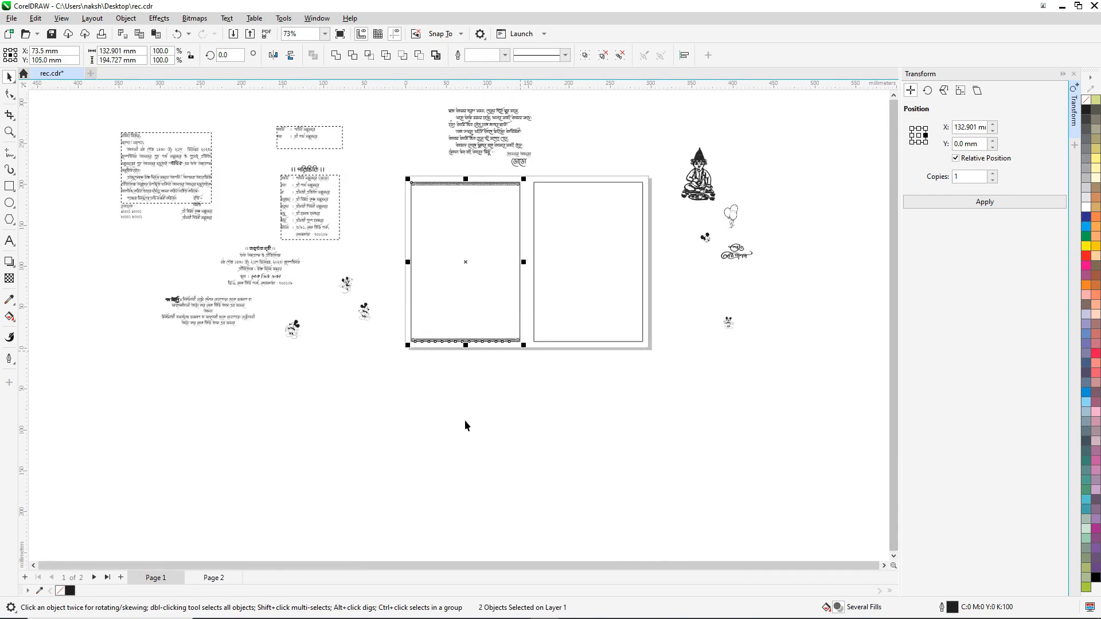
click(444, 369)
scroll(425, 350, up, 3)
scroll(418, 353, up, 6)
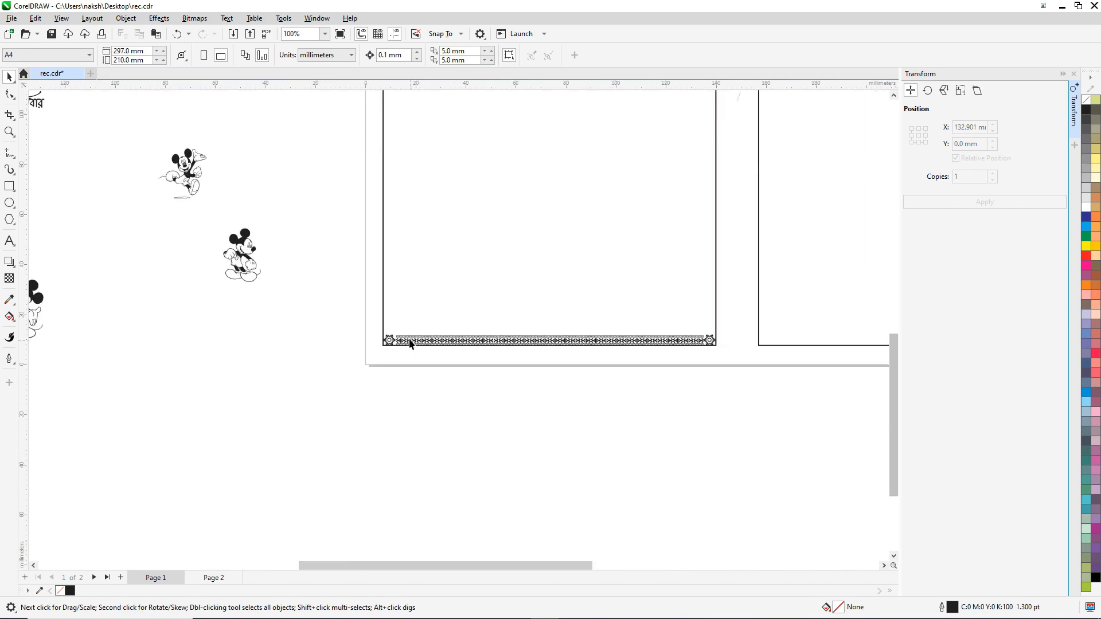
scroll(412, 343, down, 5)
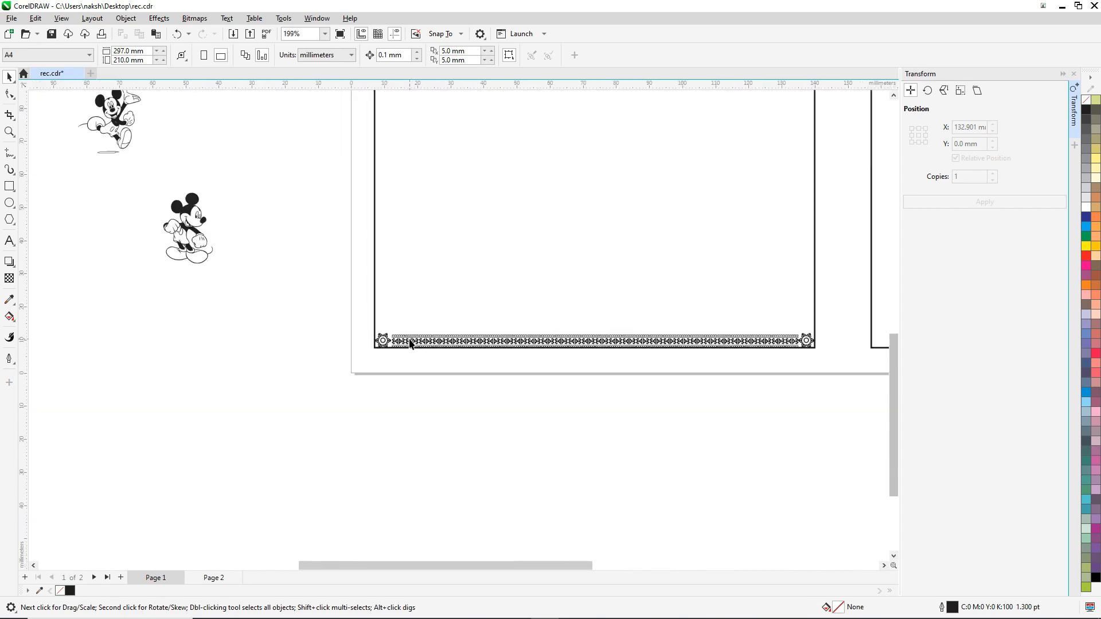
scroll(570, 174, down, 2)
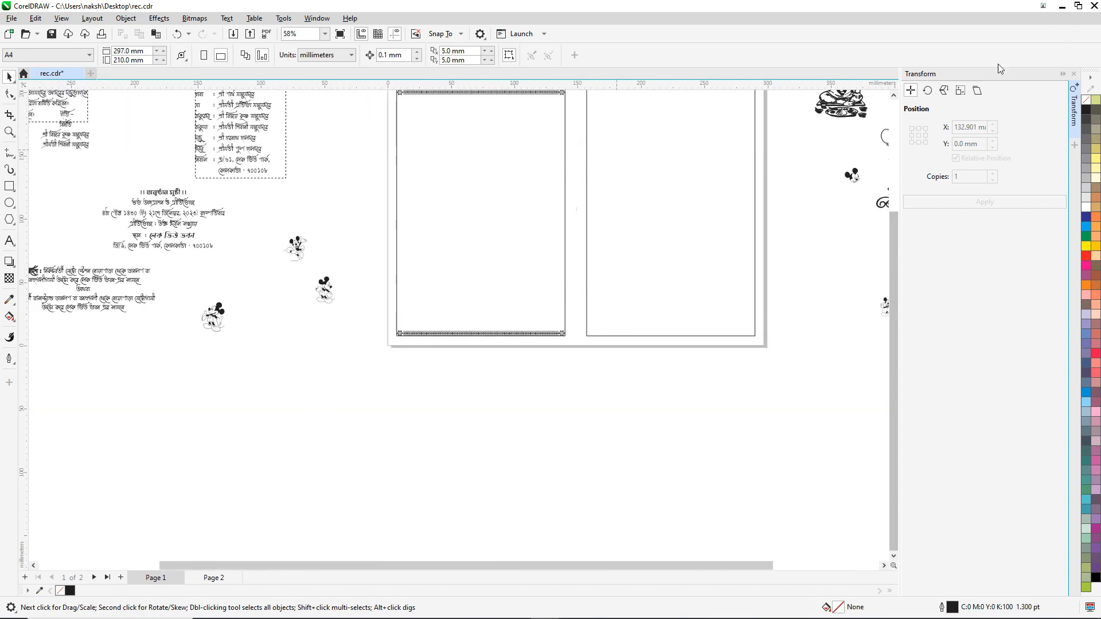
click(895, 98)
click(1073, 76)
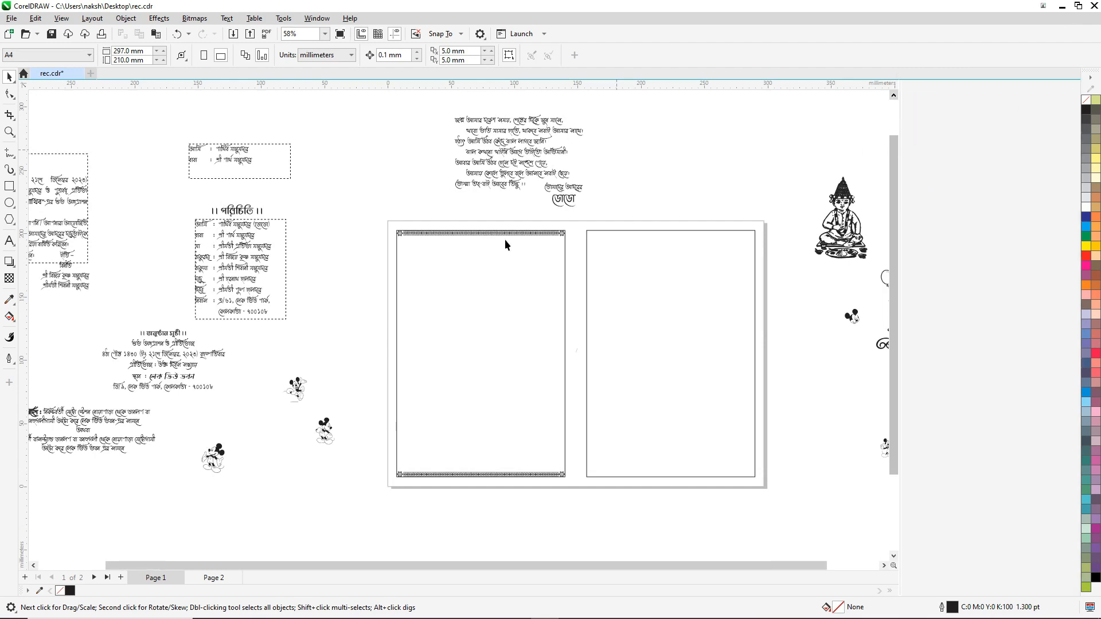
scroll(525, 236, up, 1)
scroll(514, 233, up, 1)
click(516, 232)
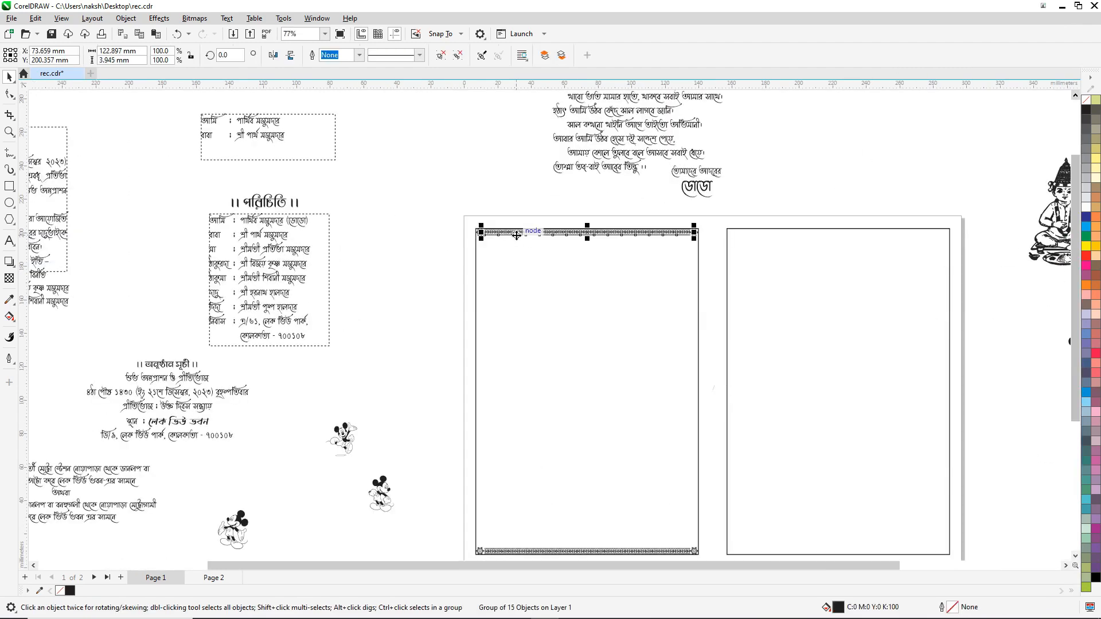
Step: Drag a copy of the top border down and rotate it 90° upright
drag(517, 233, 520, 274)
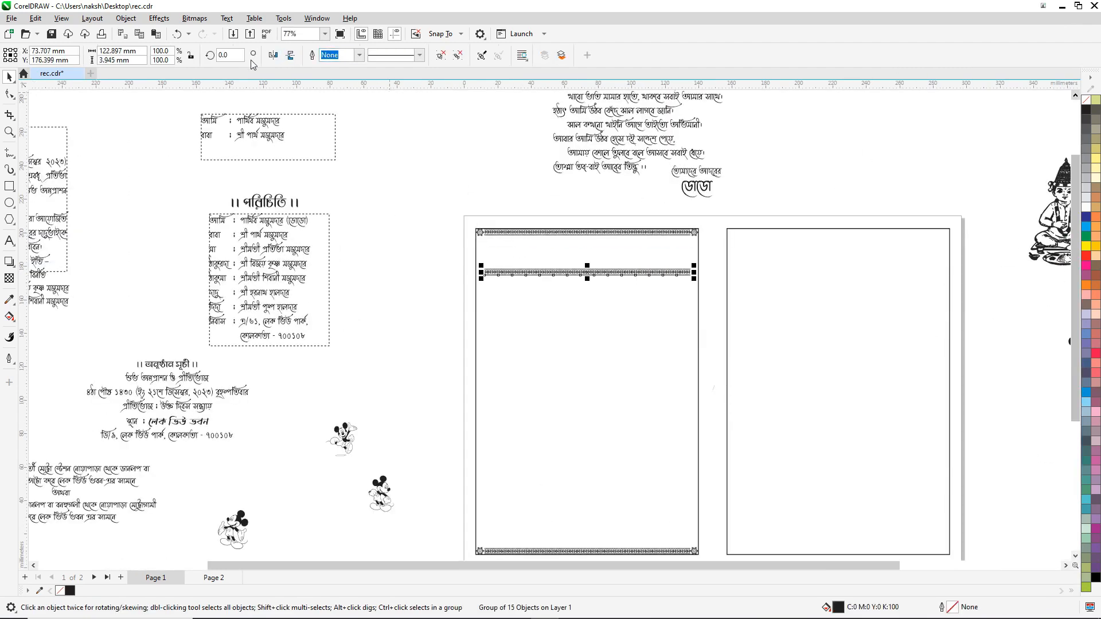
click(229, 56)
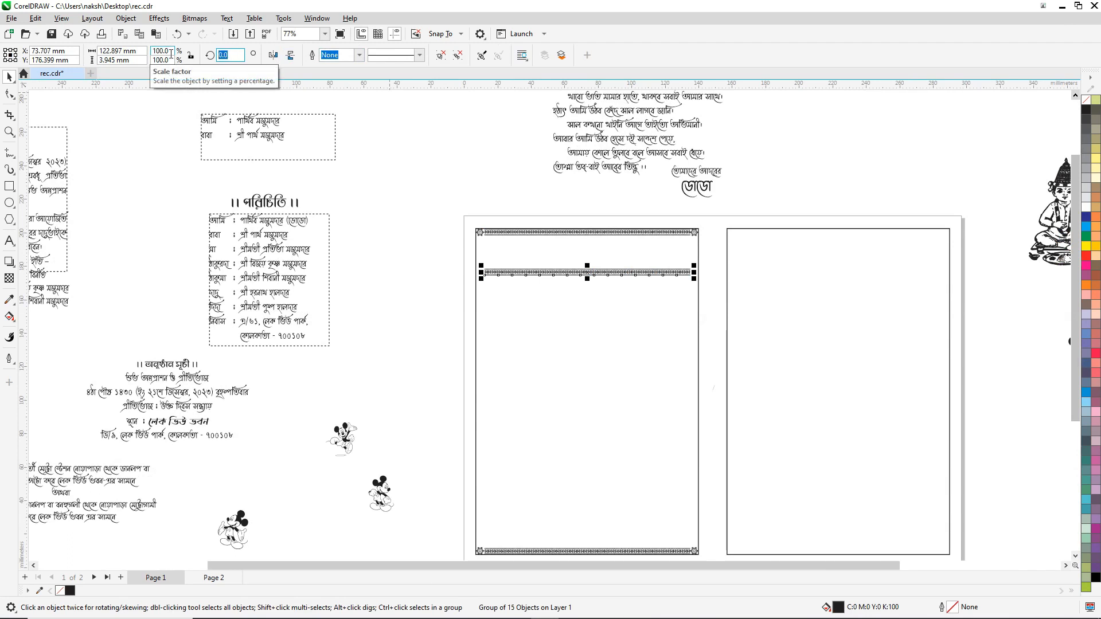
key(Return)
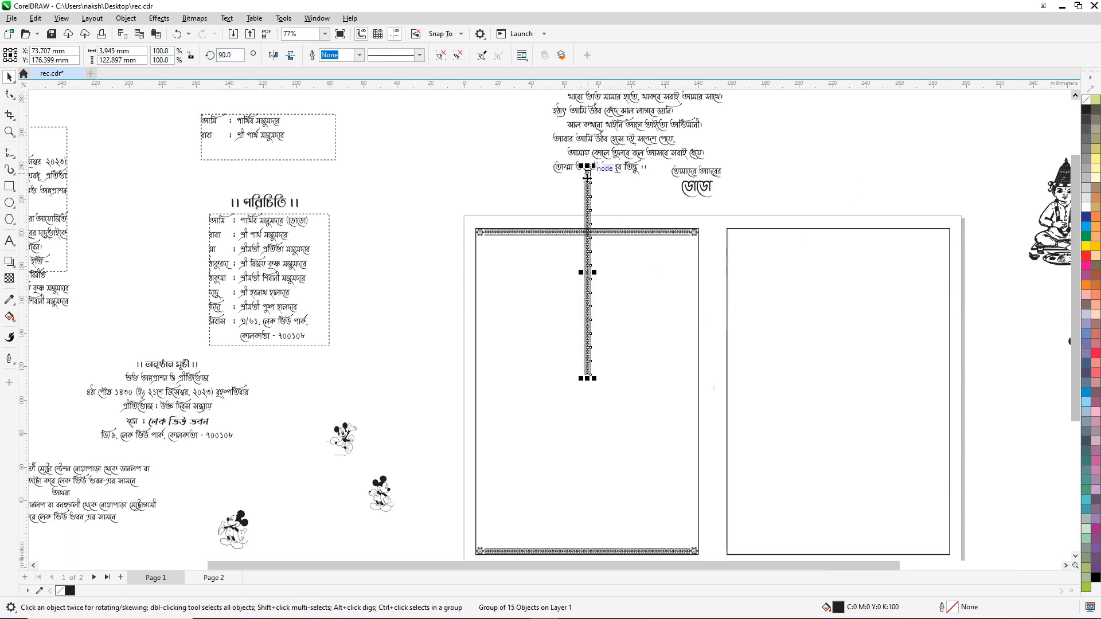
Step: Position the vertical border against the left panel's left edge, just below the corner flower
drag(585, 174, 487, 255)
scroll(485, 235, up, 5)
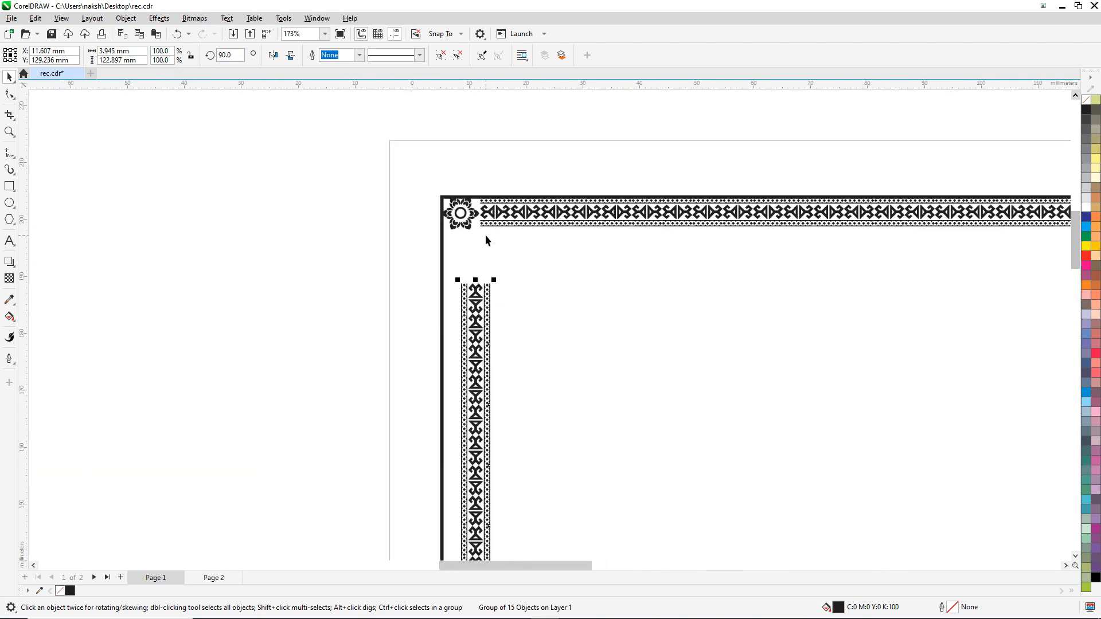
drag(472, 322, 451, 250)
key(Left)
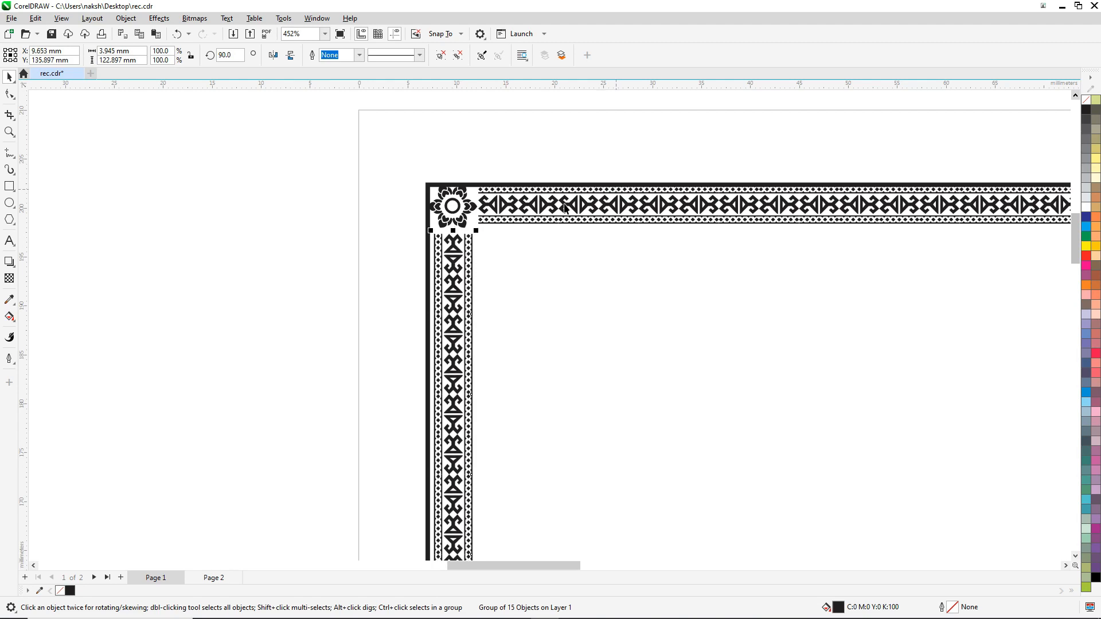
scroll(441, 240, up, 5)
key(Left)
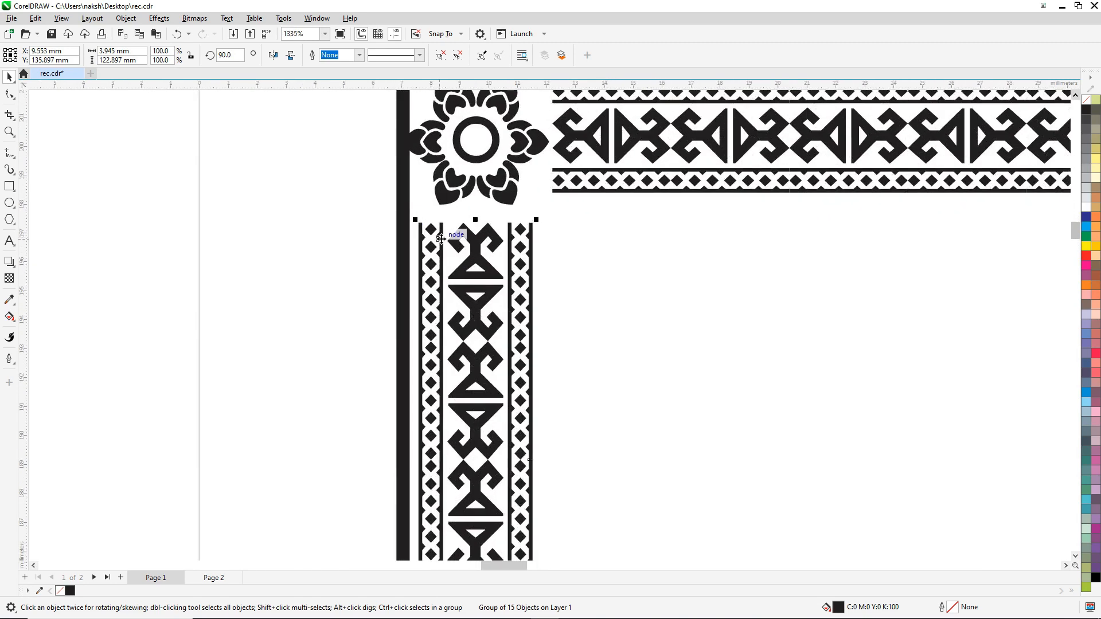
key(Right)
key(Up)
key(Up)
scroll(504, 229, down, 2)
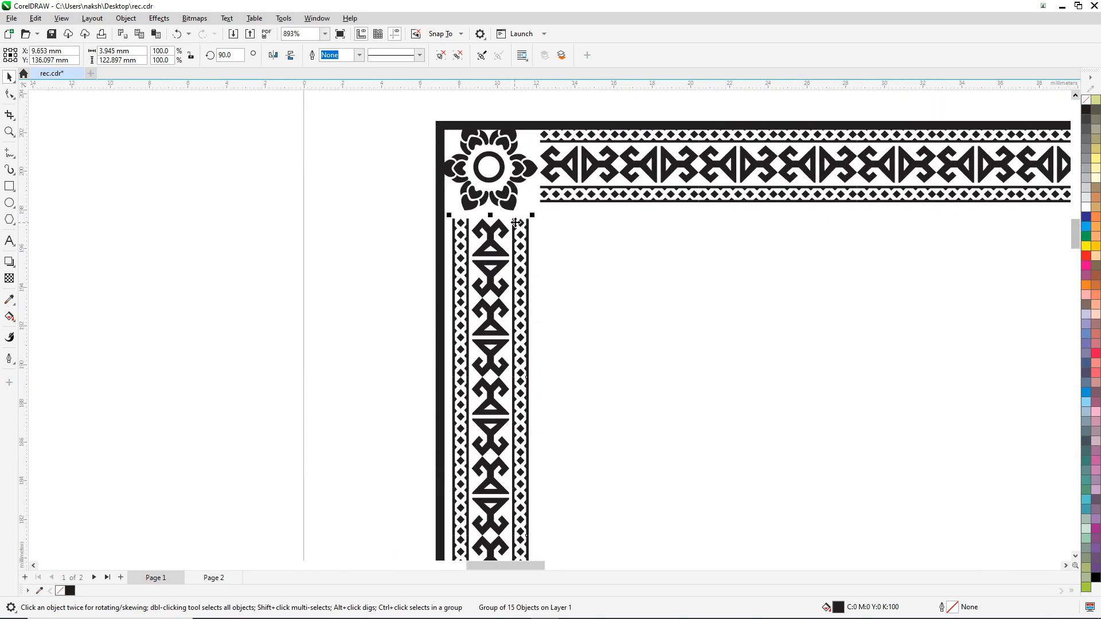
scroll(515, 222, down, 10)
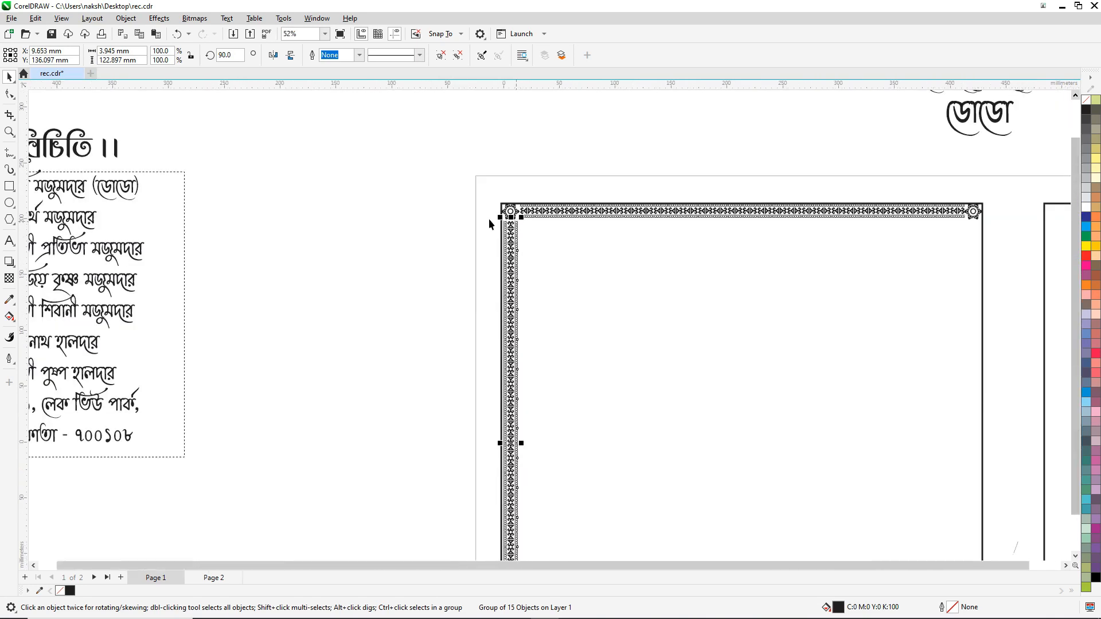
scroll(489, 219, down, 4)
Step: Select the lowest motif piece of the vertical strip
click(456, 227)
scroll(548, 358, up, 3)
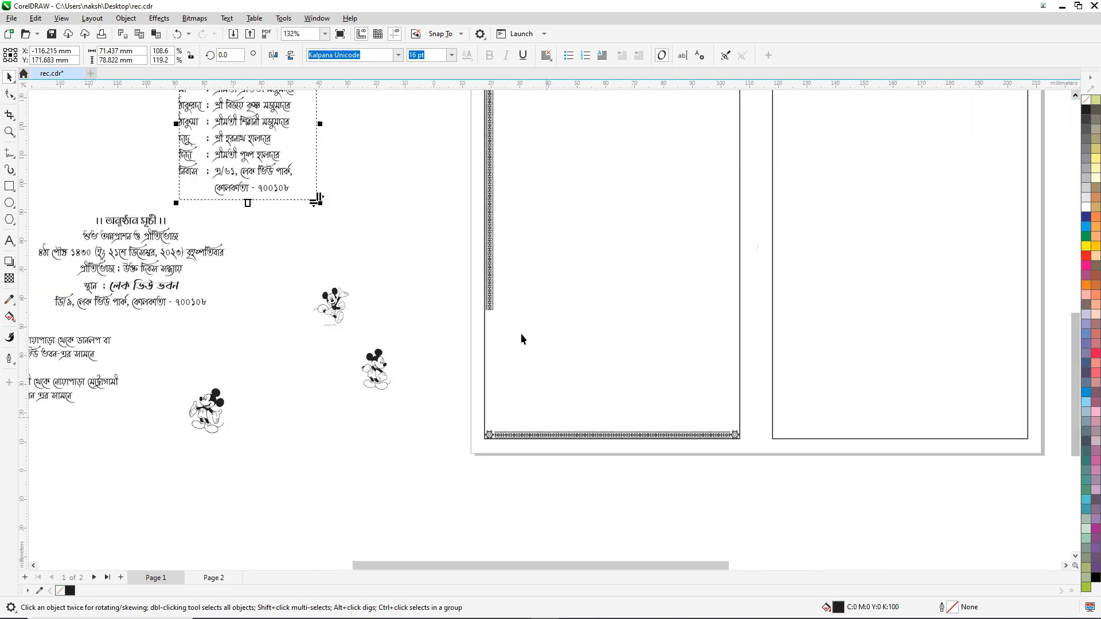
scroll(520, 338, up, 2)
ctrl+click(445, 231)
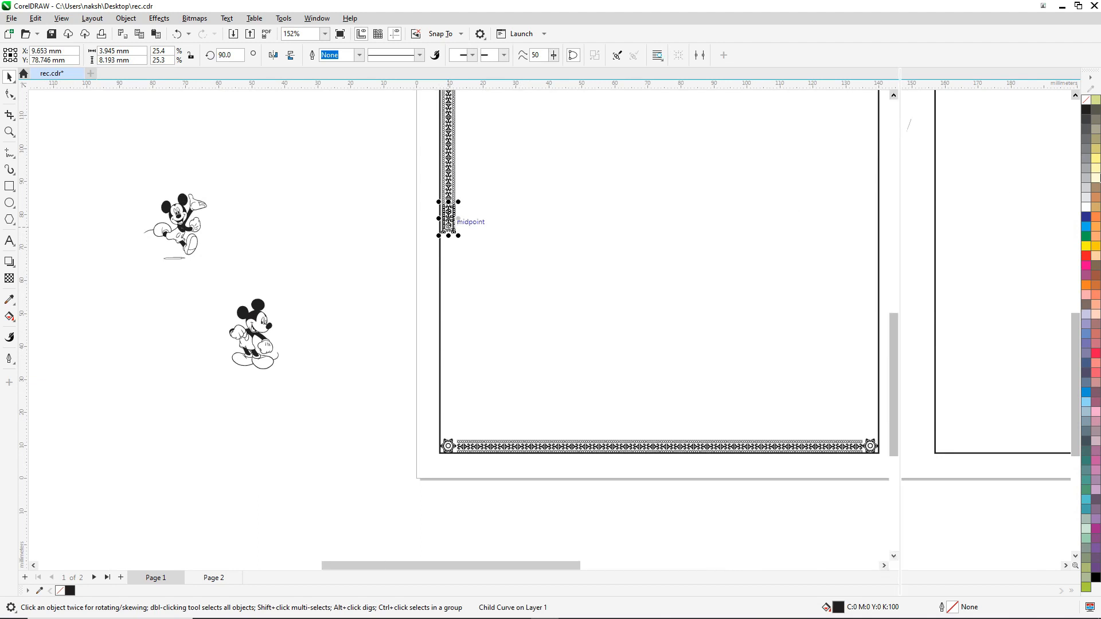
Step: Add six motif copies below via Transform Position, bottom-centre anchor, Y -8.193 mm, down to the corner
key(alt+F7)
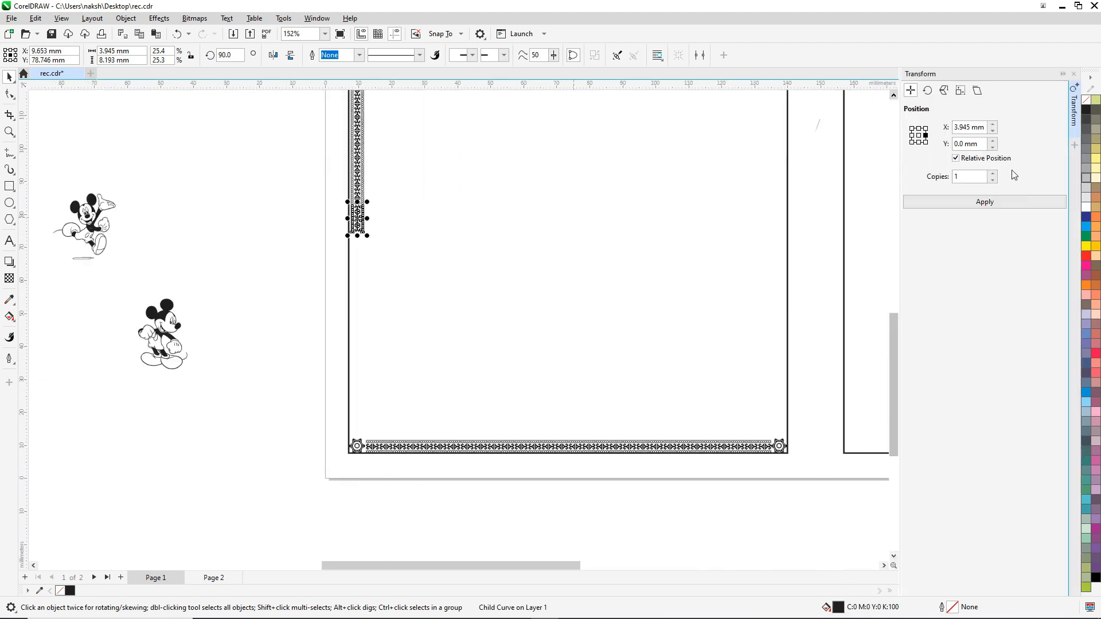
click(919, 143)
click(986, 202)
click(986, 202)
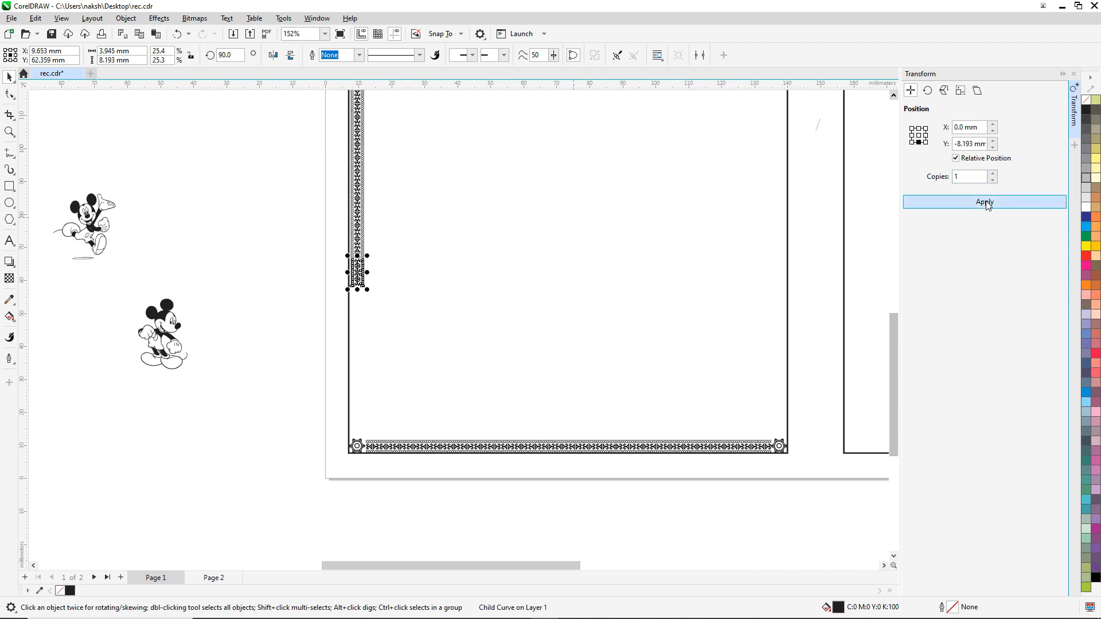
click(986, 202)
click(986, 202)
click(986, 201)
click(986, 202)
click(986, 202)
click(986, 202)
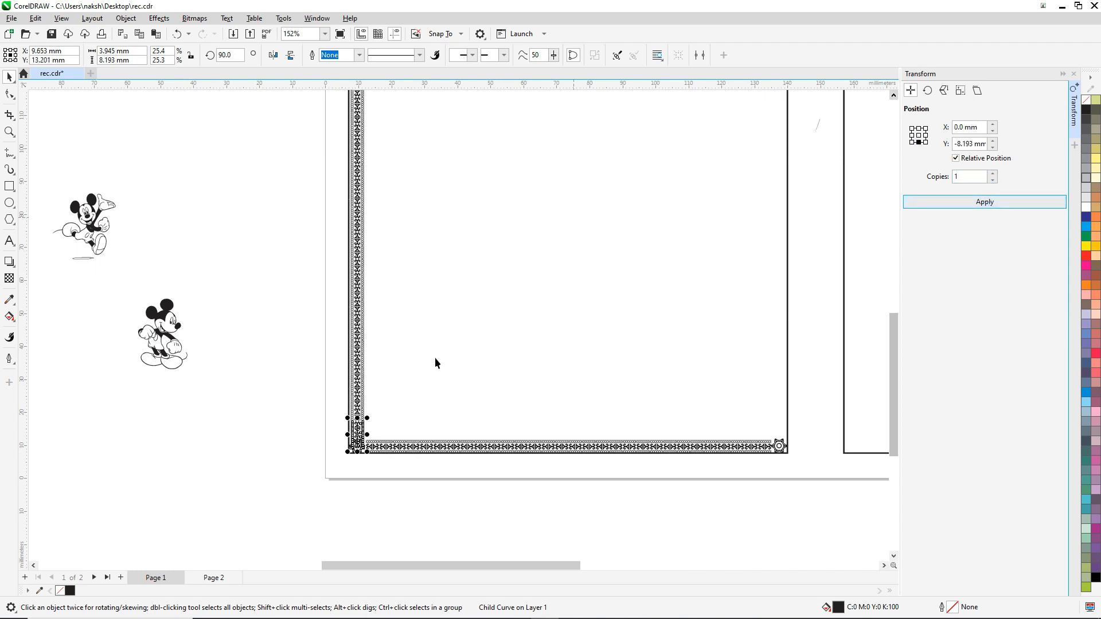
Step: Select the whole left border strip
click(252, 306)
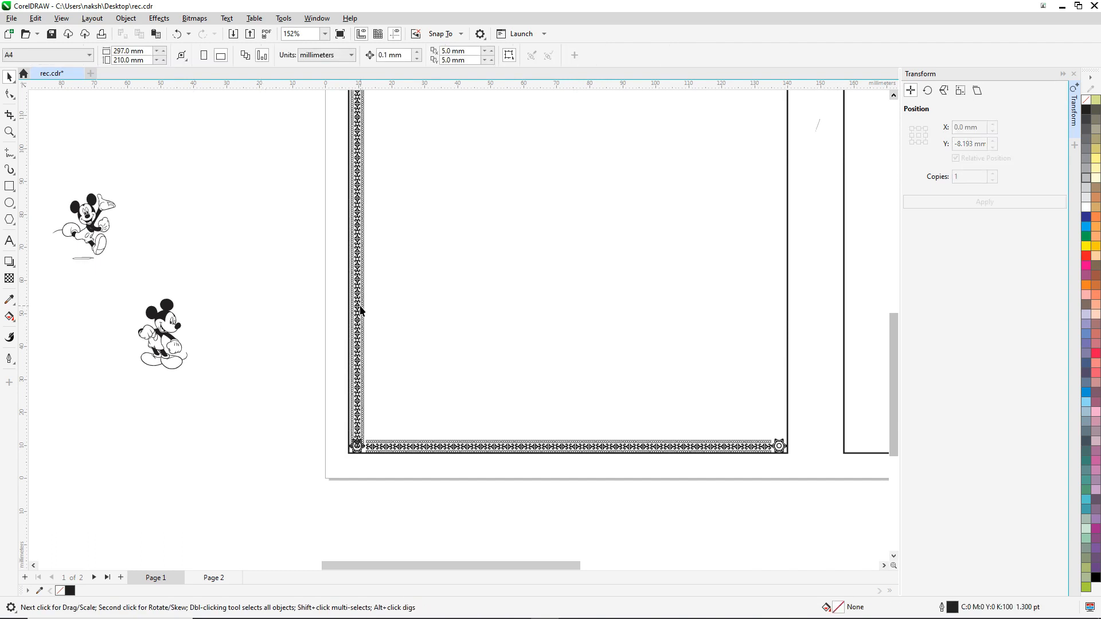
click(361, 311)
scroll(352, 459, up, 5)
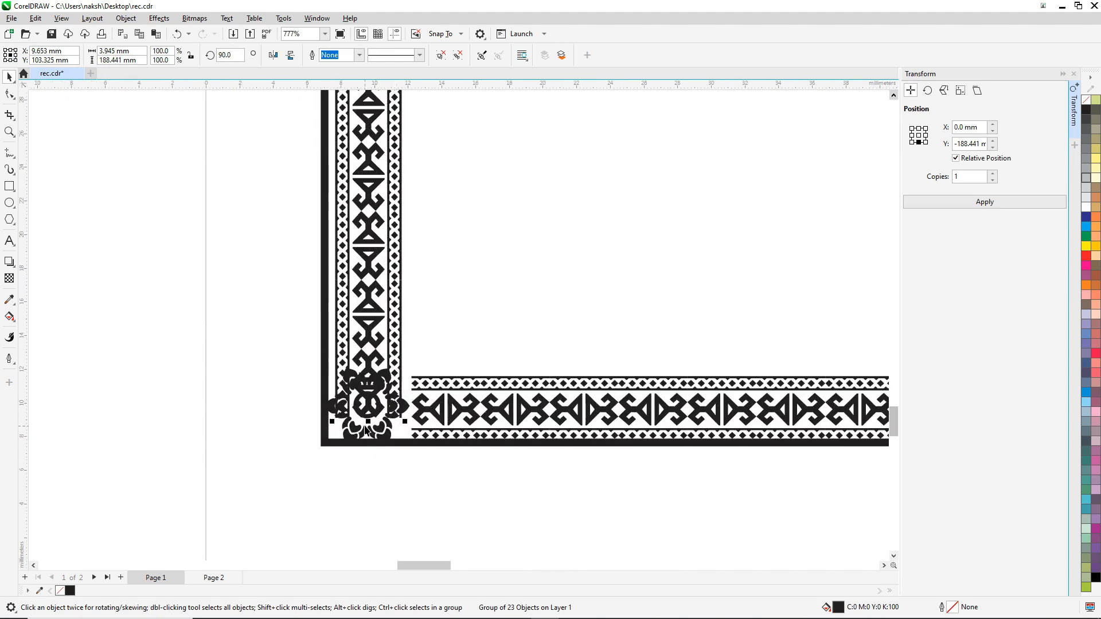
drag(368, 422, 370, 364)
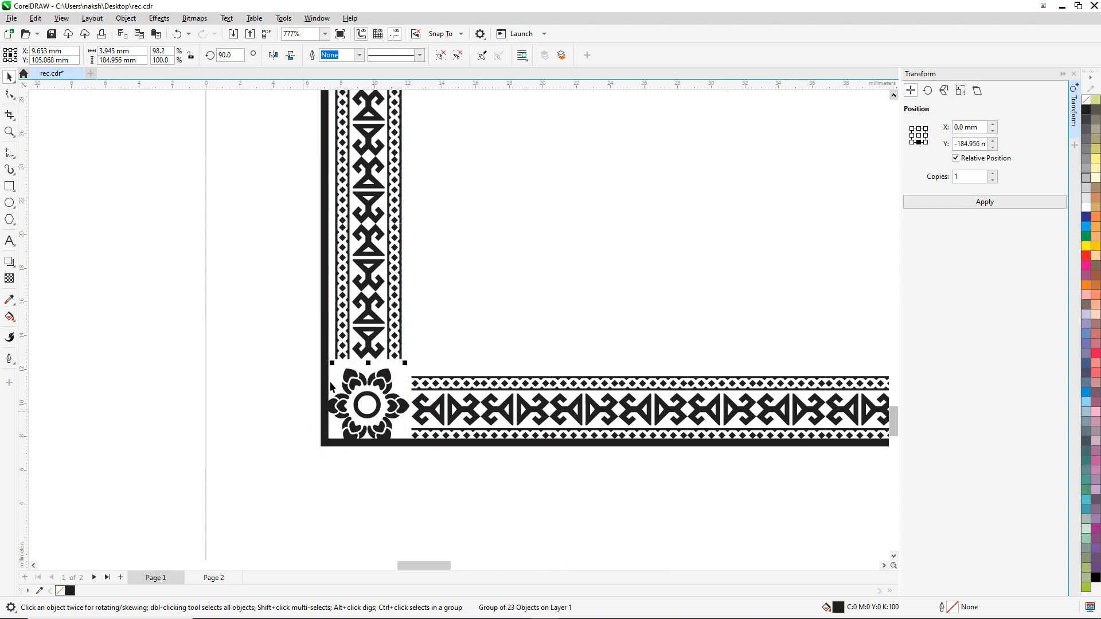
scroll(342, 422, down, 2)
scroll(346, 456, down, 5)
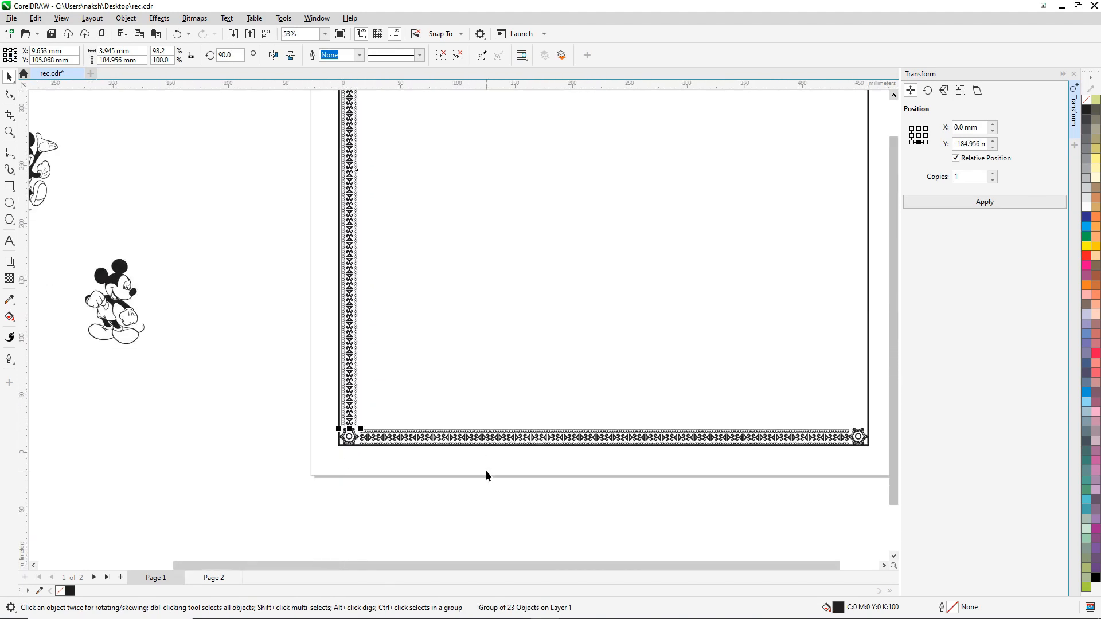
scroll(521, 393, down, 1)
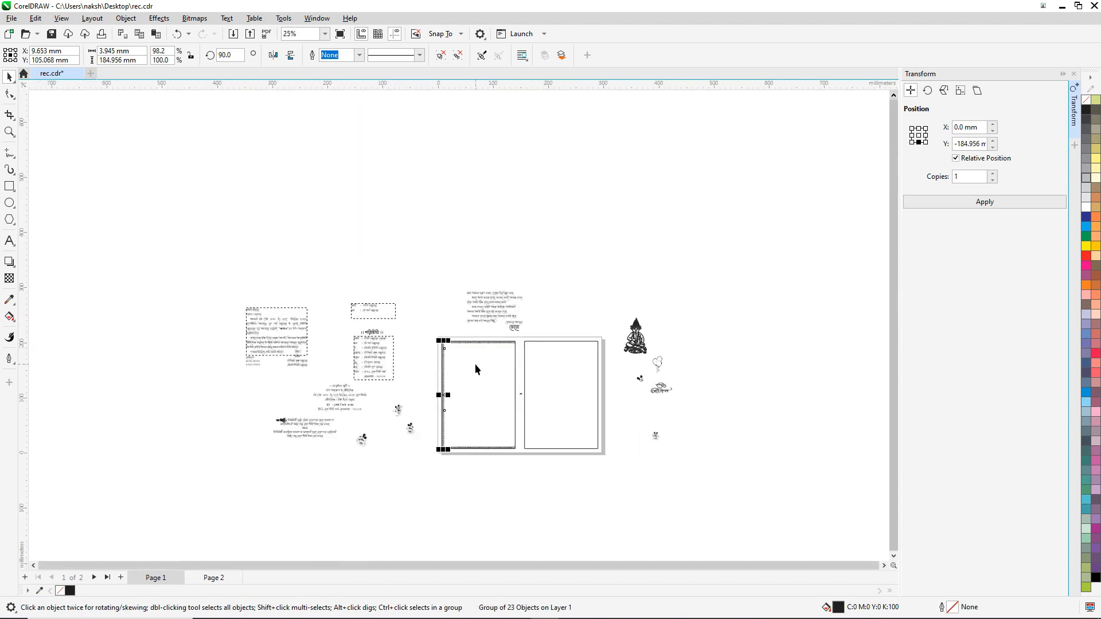
scroll(496, 349, up, 1)
scroll(495, 347, up, 2)
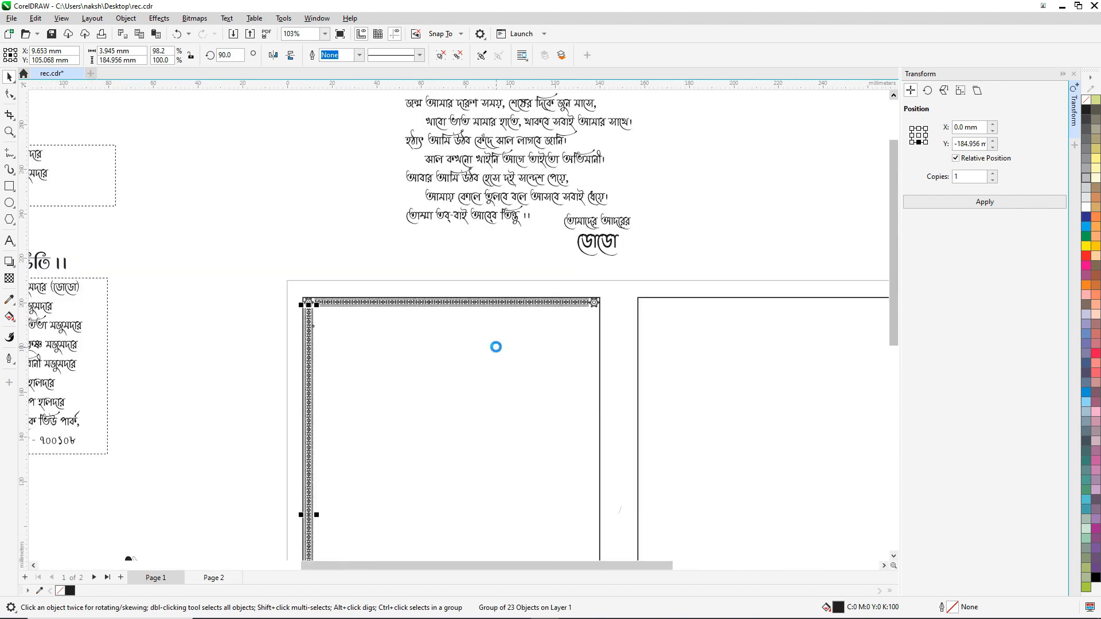
Step: Nudge the ornamental border group left and delete the plain black outline rectangle
shift+click(601, 334)
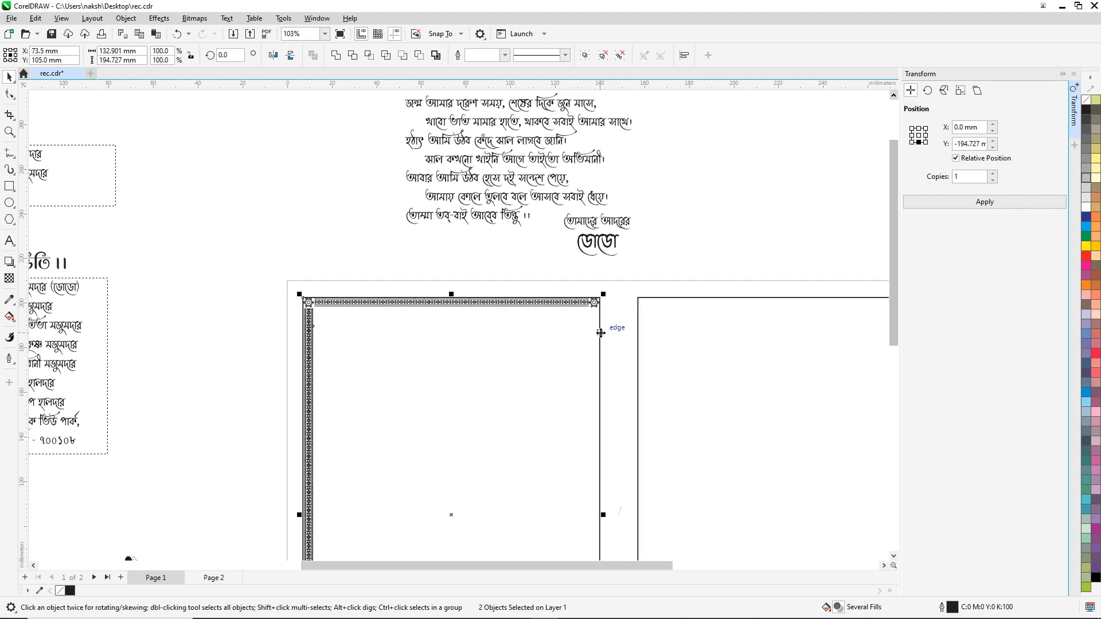
click(452, 232)
scroll(604, 307, up, 1)
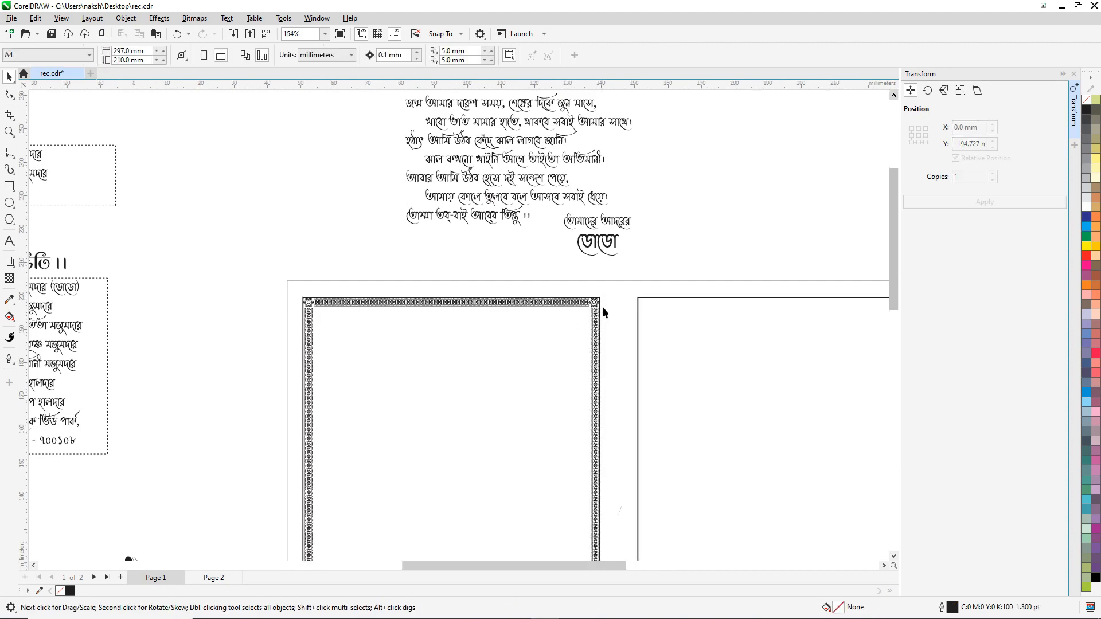
scroll(603, 308, up, 3)
click(592, 317)
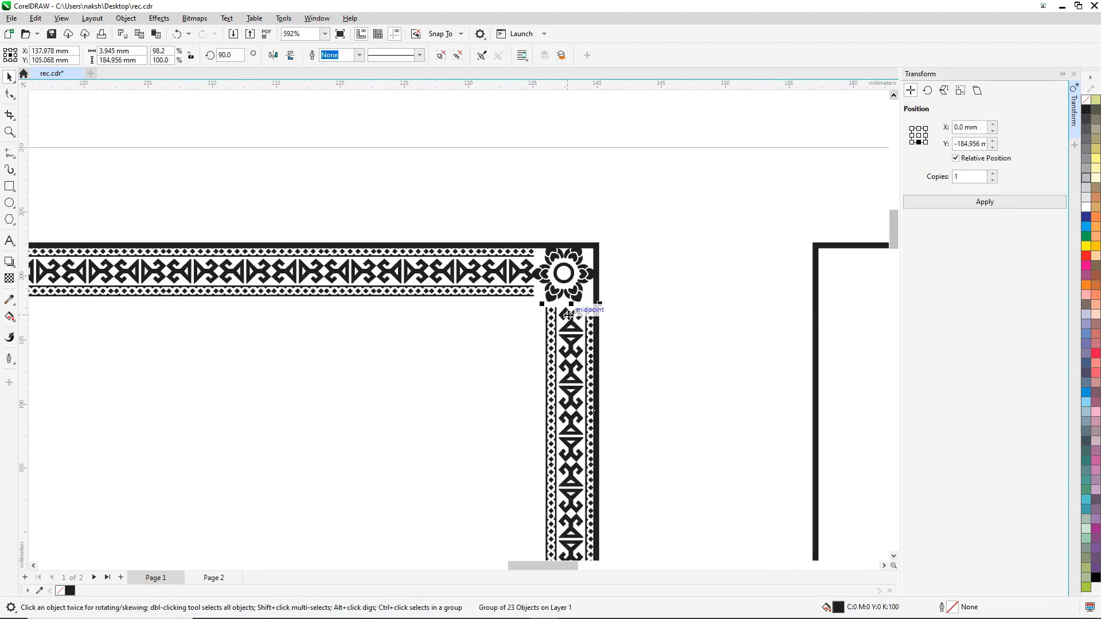
scroll(568, 314, up, 2)
key(Left)
key(Left)
key(Left)
key(Left)
key(Left)
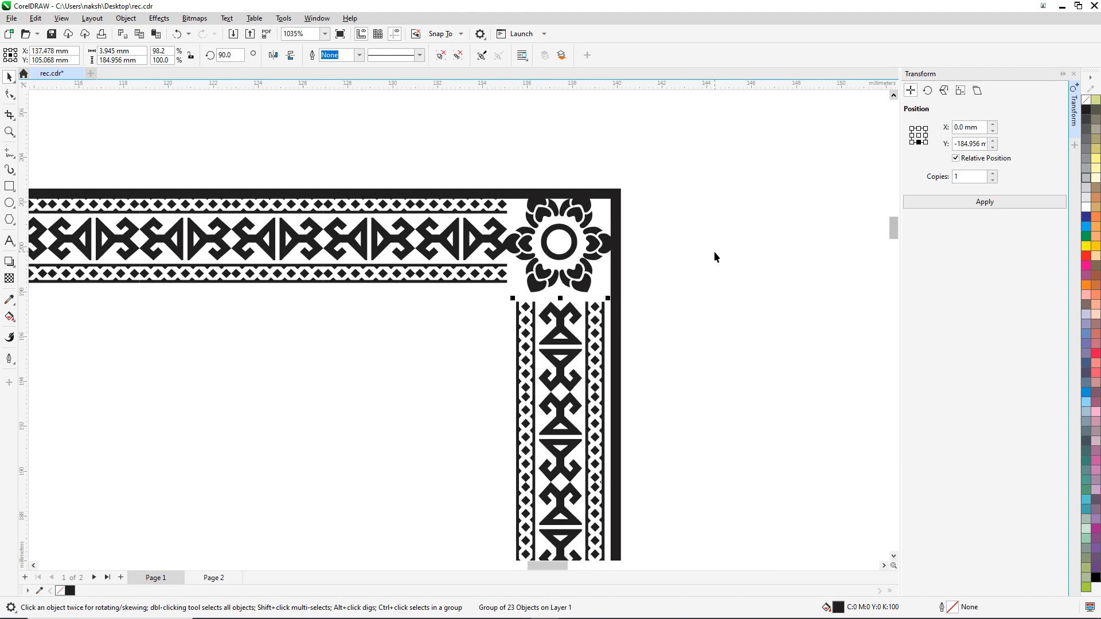
key(Left)
click(616, 195)
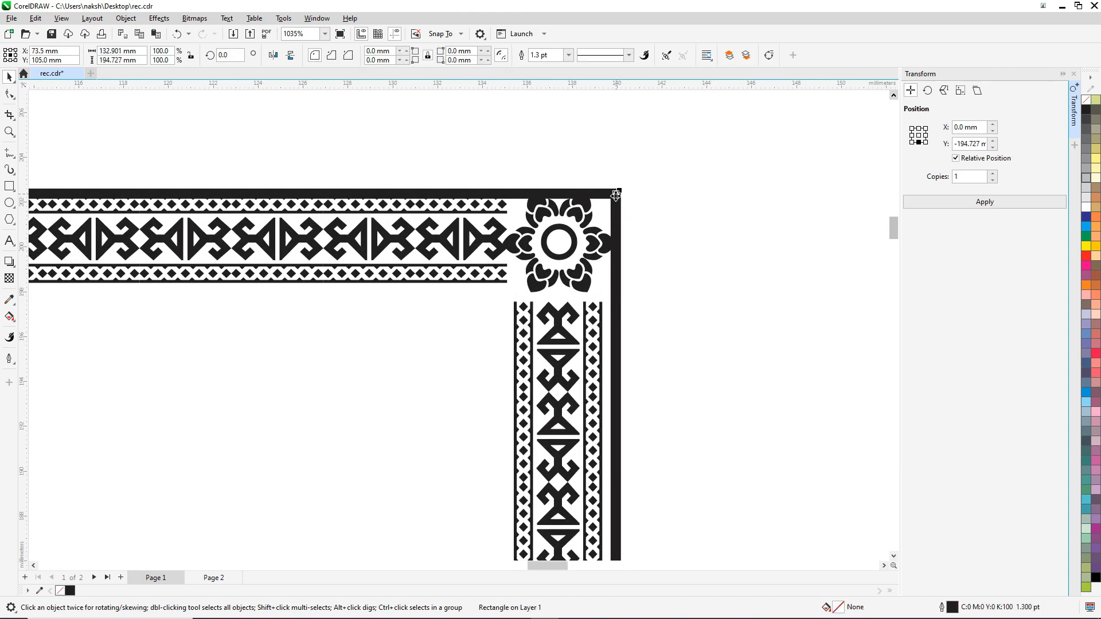
key(Delete)
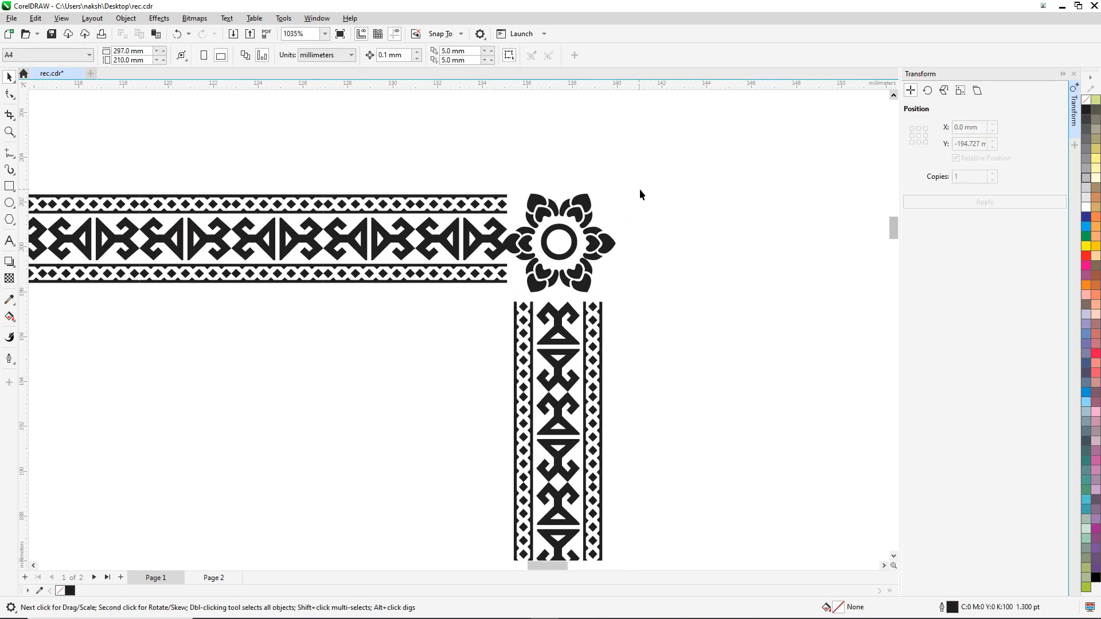
Step: Shorten the top border band so it stops against the corner flower
click(467, 278)
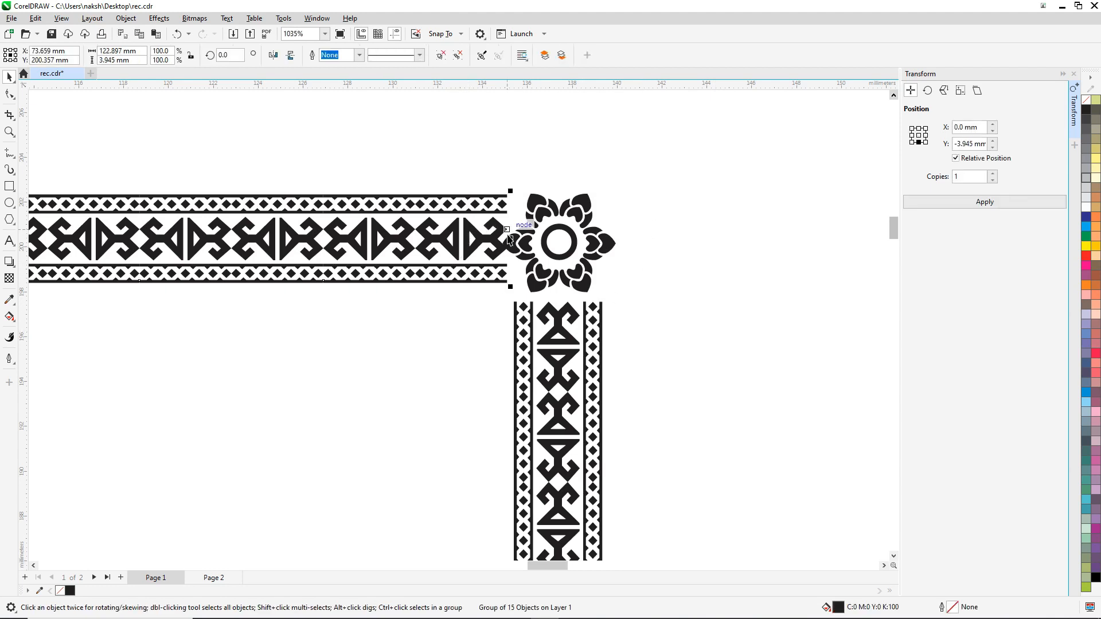
drag(507, 239, 497, 240)
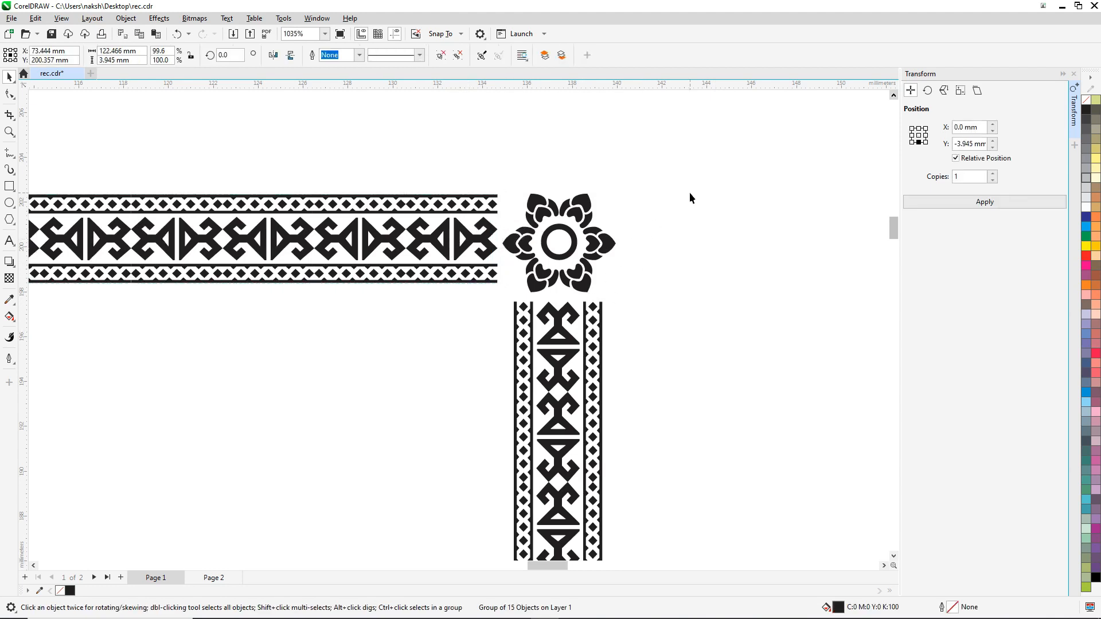
click(527, 174)
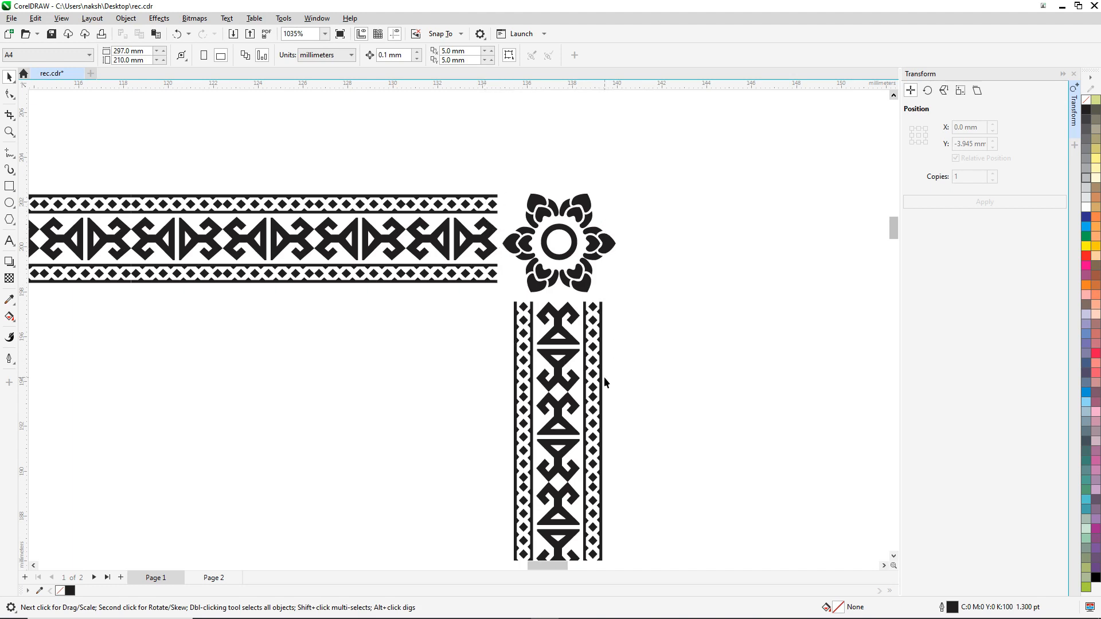
scroll(559, 356, down, 5)
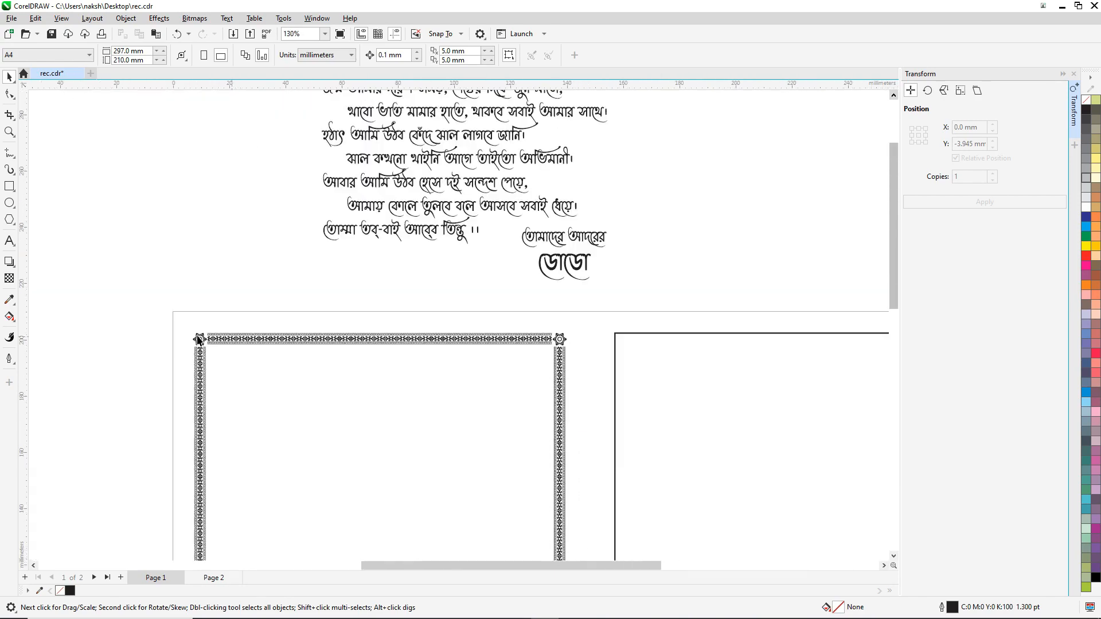
Step: Shorten the bottom border band to meet the corner ornament
scroll(198, 340, up, 3)
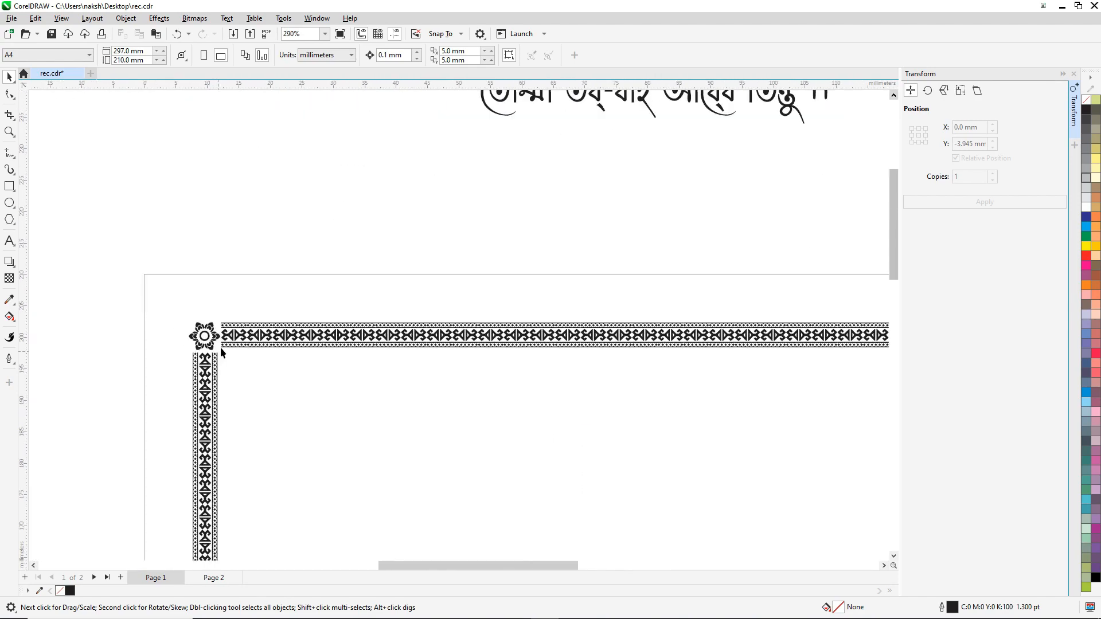
scroll(220, 346, down, 4)
scroll(235, 304, down, 3)
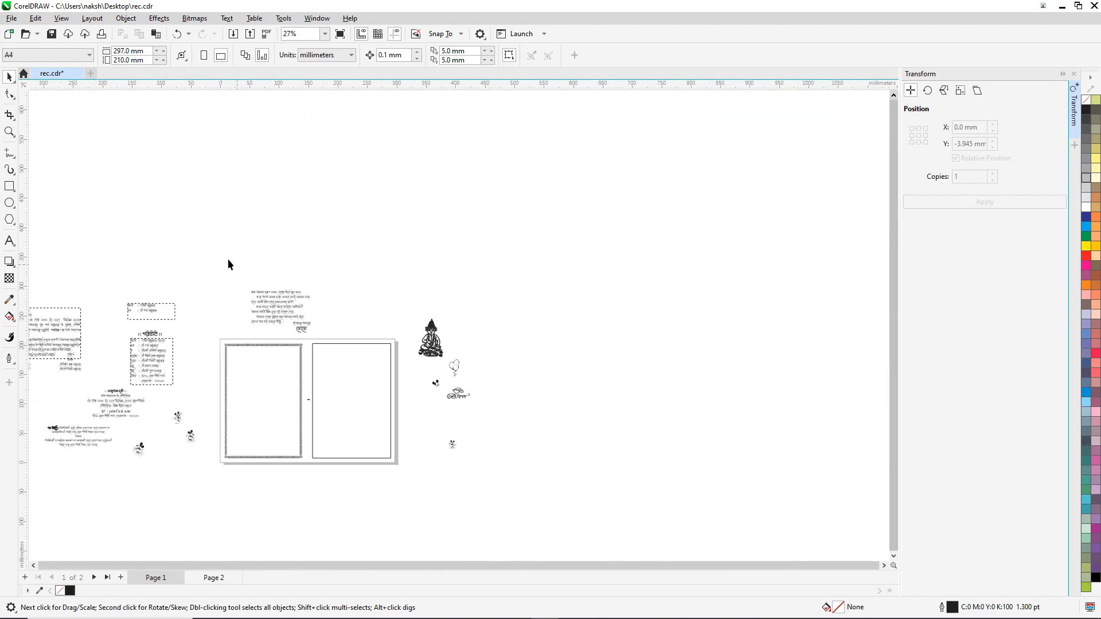
scroll(227, 459, up, 2)
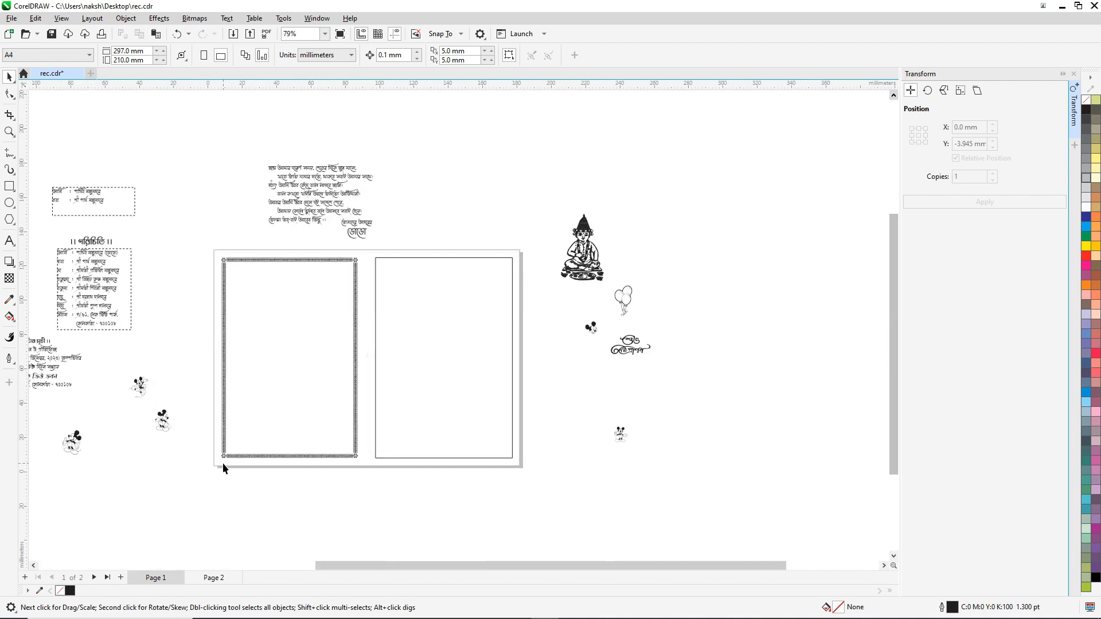
scroll(222, 461, up, 4)
scroll(222, 459, up, 3)
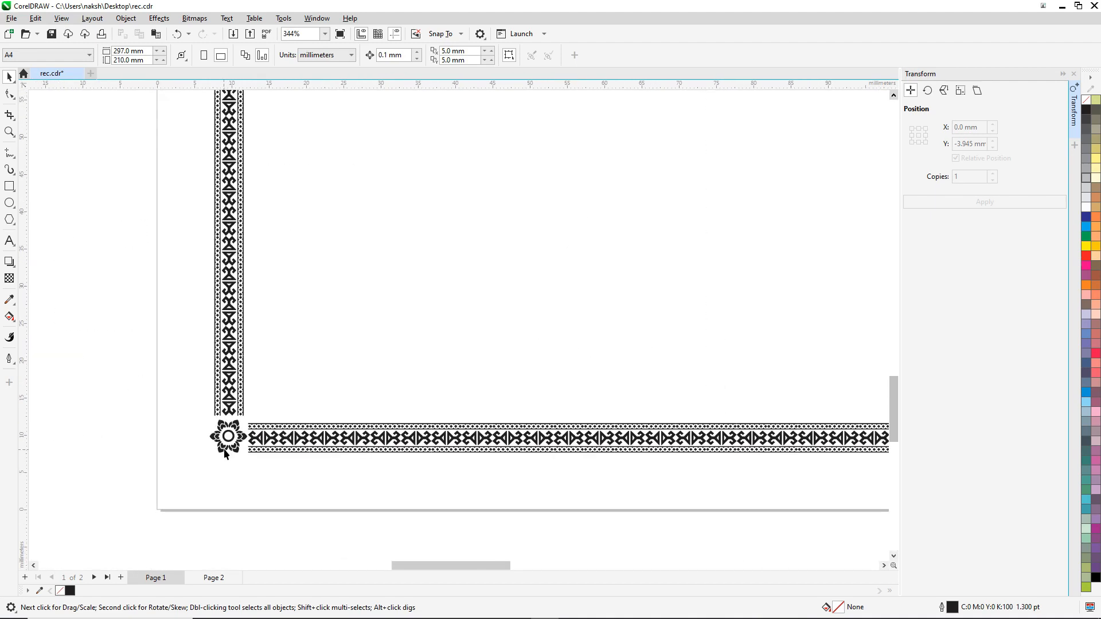
scroll(226, 437, down, 3)
scroll(666, 430, up, 4)
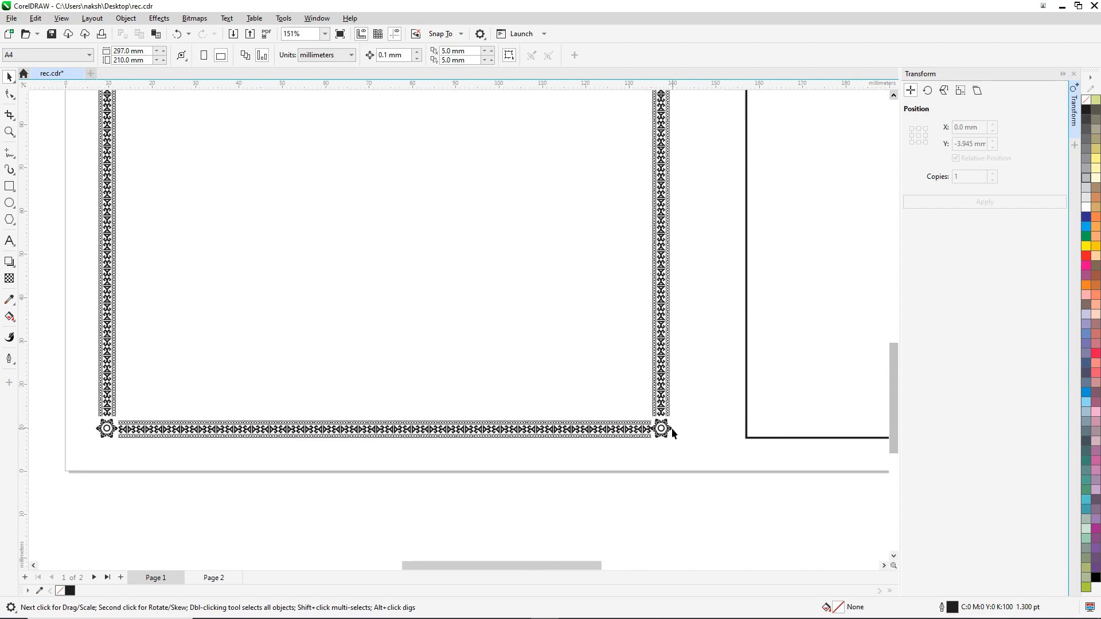
click(601, 419)
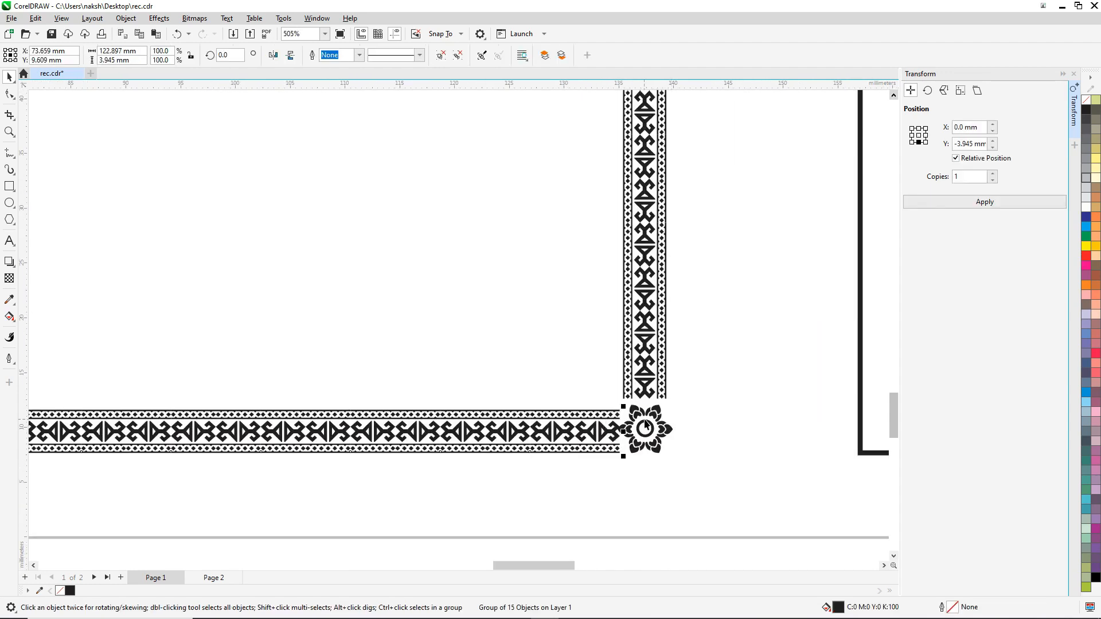
drag(624, 431, 608, 424)
Step: Marquee-select all the left panel's border pieces and group them
scroll(623, 439, up, 5)
scroll(610, 430, down, 3)
scroll(611, 433, down, 3)
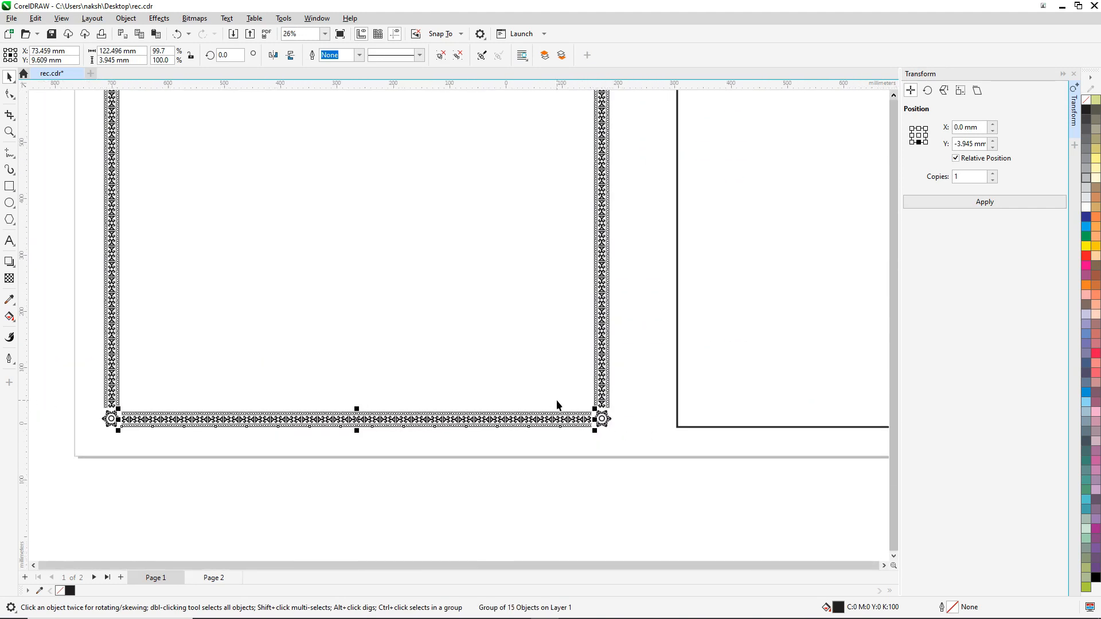
scroll(574, 404, down, 4)
scroll(571, 390, up, 4)
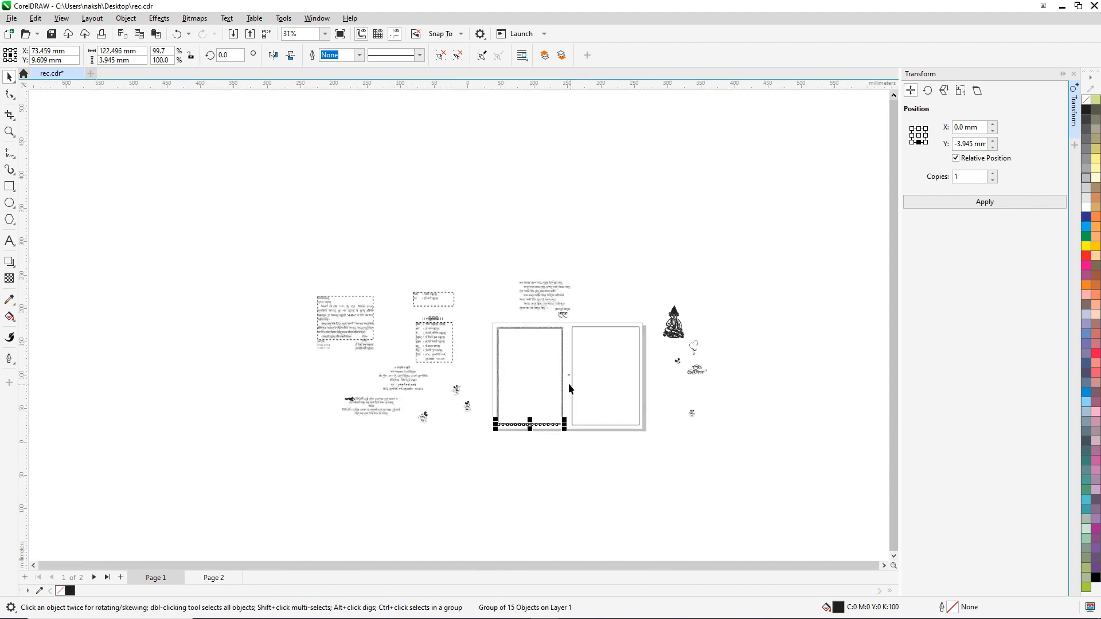
click(431, 277)
drag(431, 277, 569, 473)
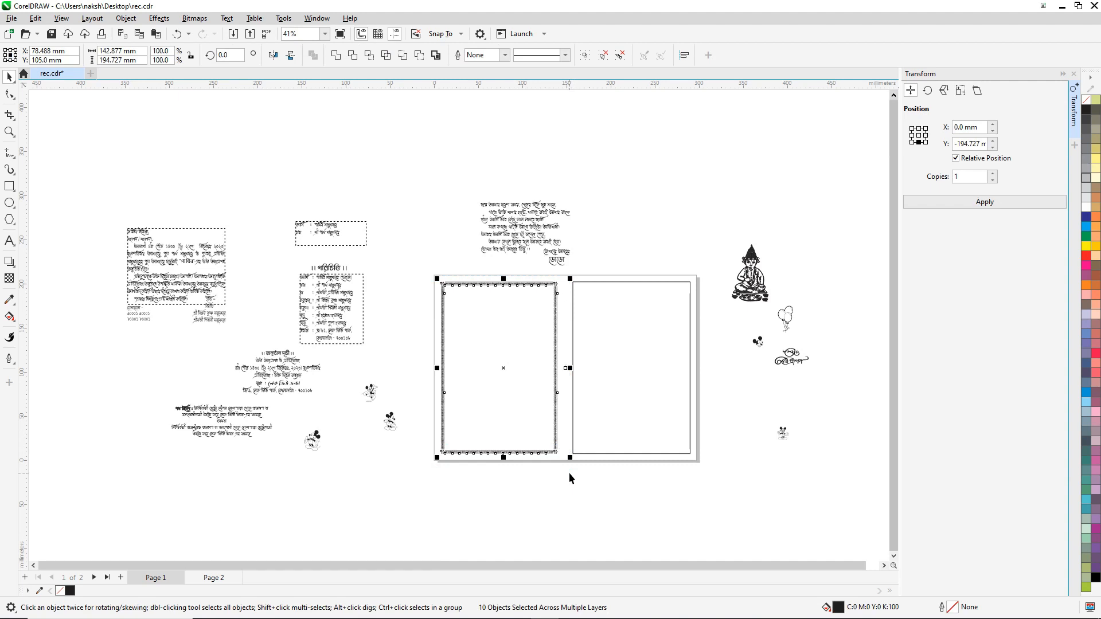
key(ctrl+g)
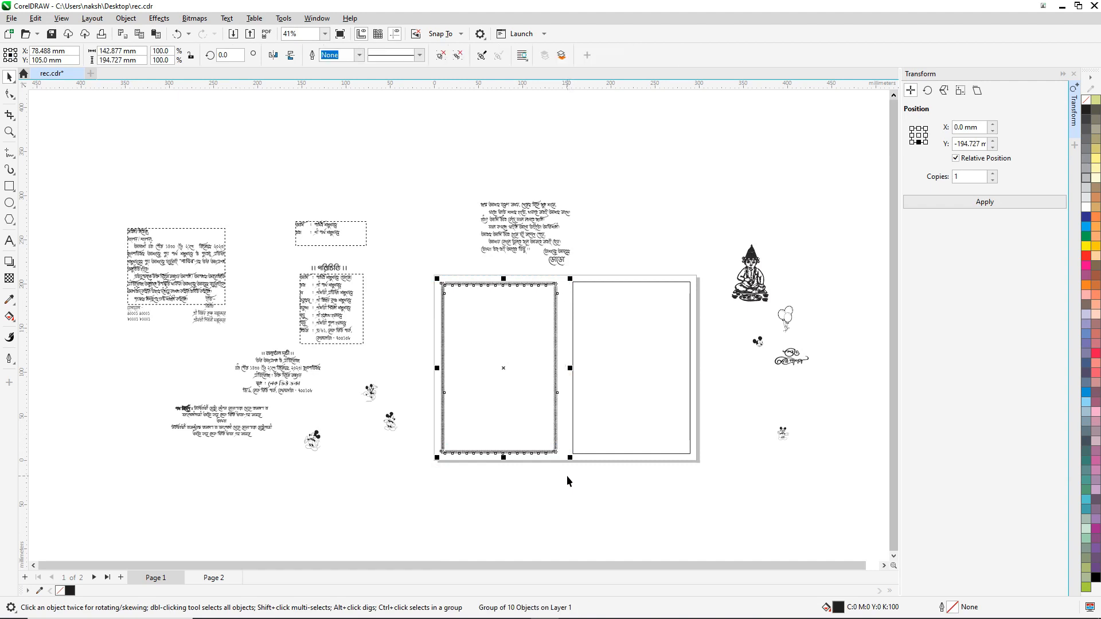
Step: Centre-align the grouped border onto the right panel's rectangle
shift+click(615, 281)
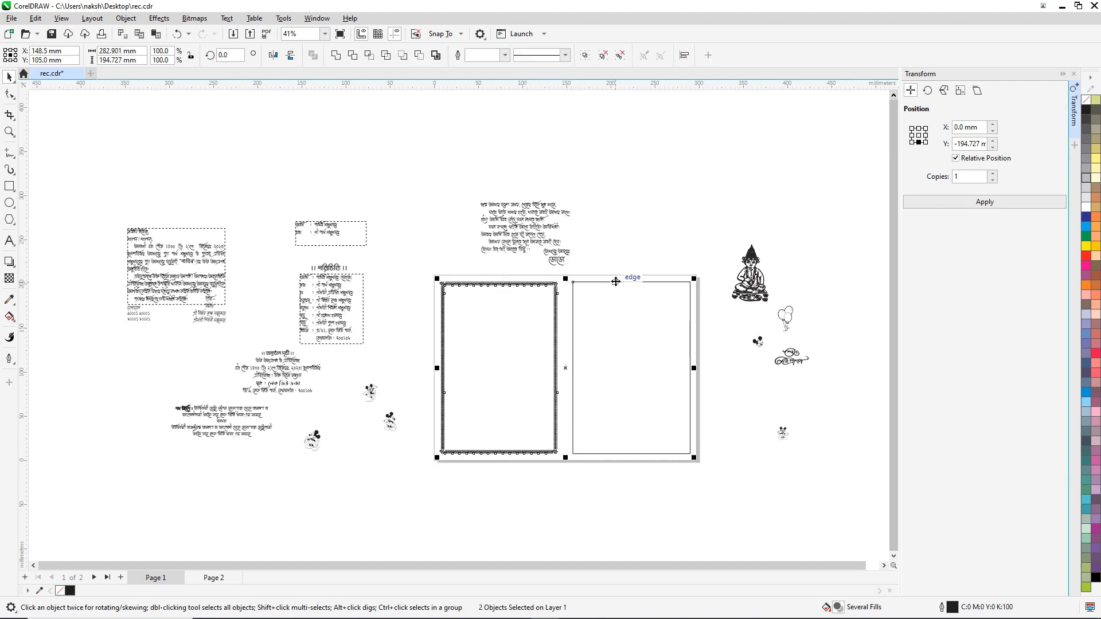
key(c)
click(640, 241)
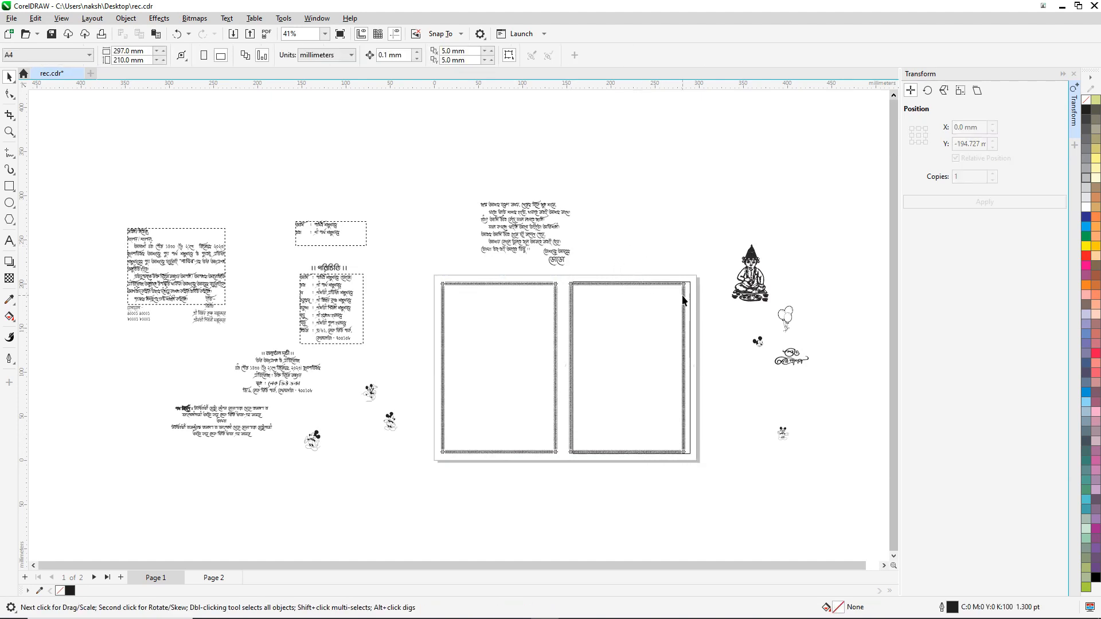
scroll(683, 300, up, 3)
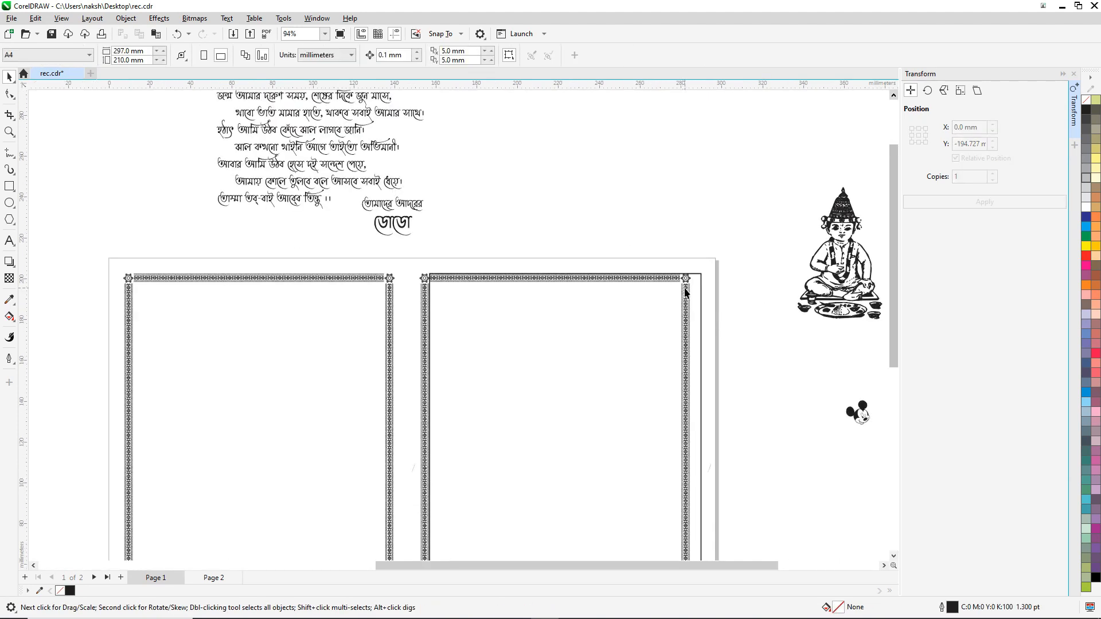
click(687, 292)
scroll(687, 293, up, 1)
click(719, 237)
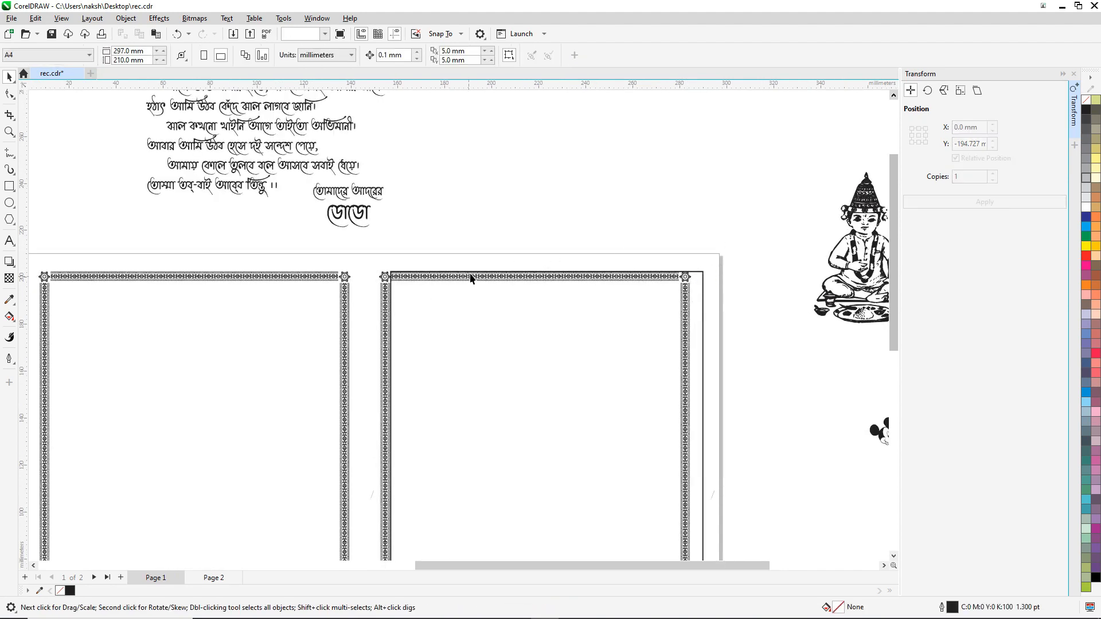
Step: Undo the border move and the alignment, leaving the border on the left panel
drag(470, 277, 503, 201)
key(ctrl+z)
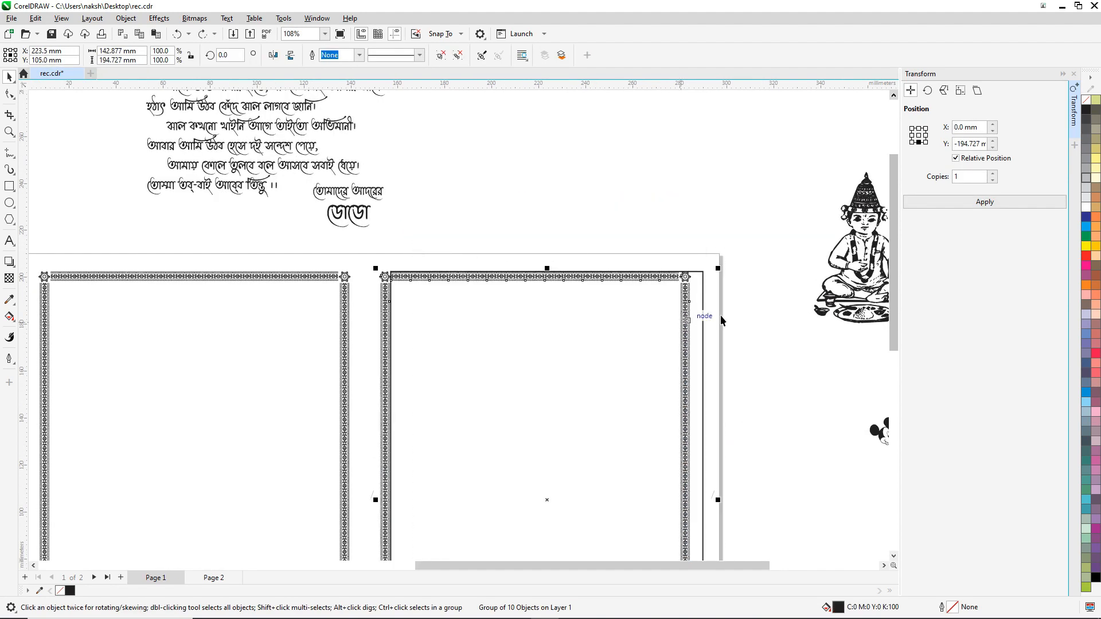
scroll(686, 286, down, 1)
shift+click(686, 287)
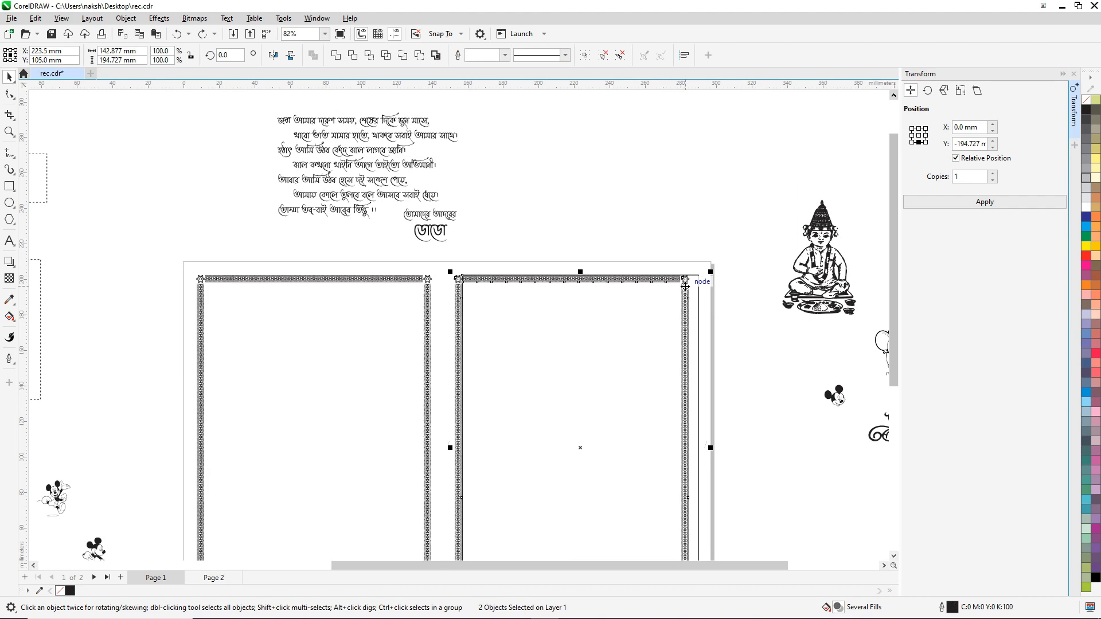
key(ctrl+z)
click(619, 210)
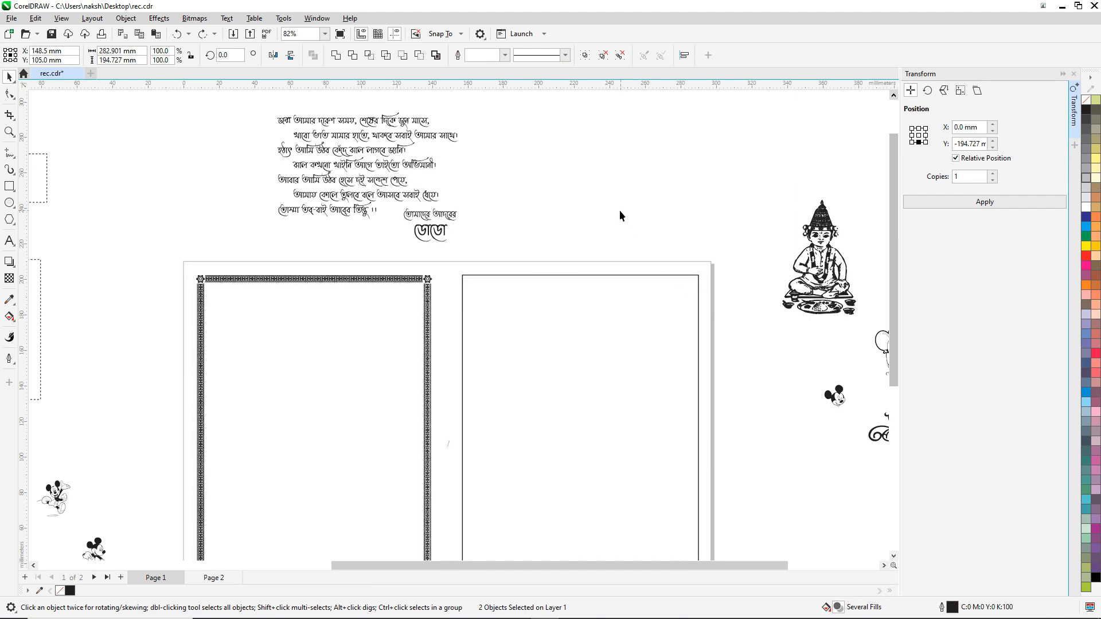
click(427, 326)
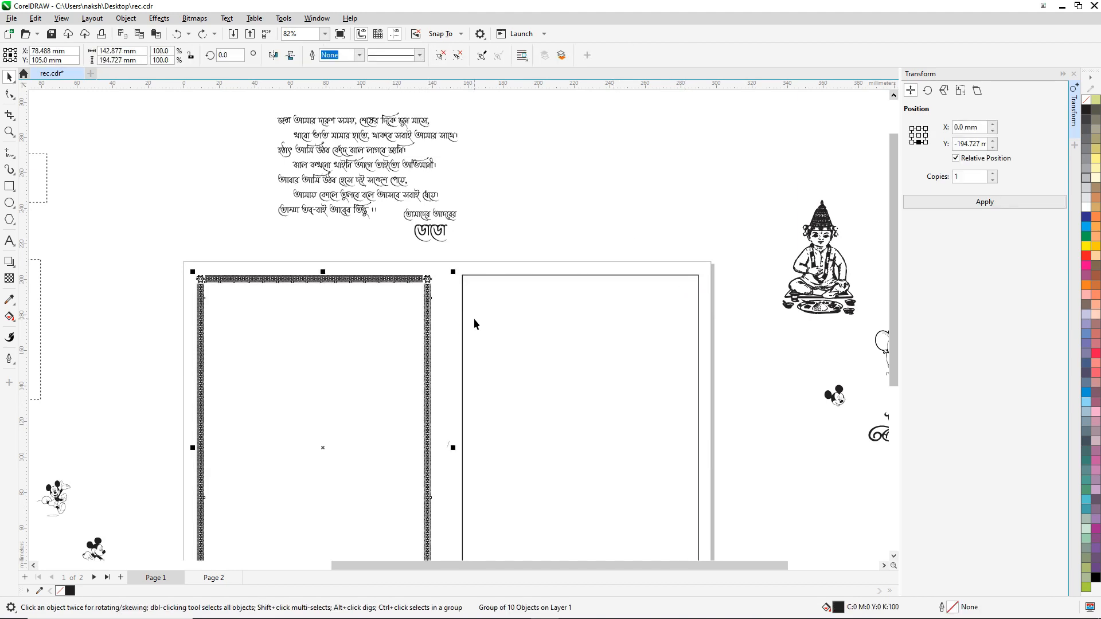
Step: Select and inspect the tiny stray objects between the panels, then zoom back out
click(444, 431)
drag(439, 432, 462, 470)
scroll(449, 449, up, 2)
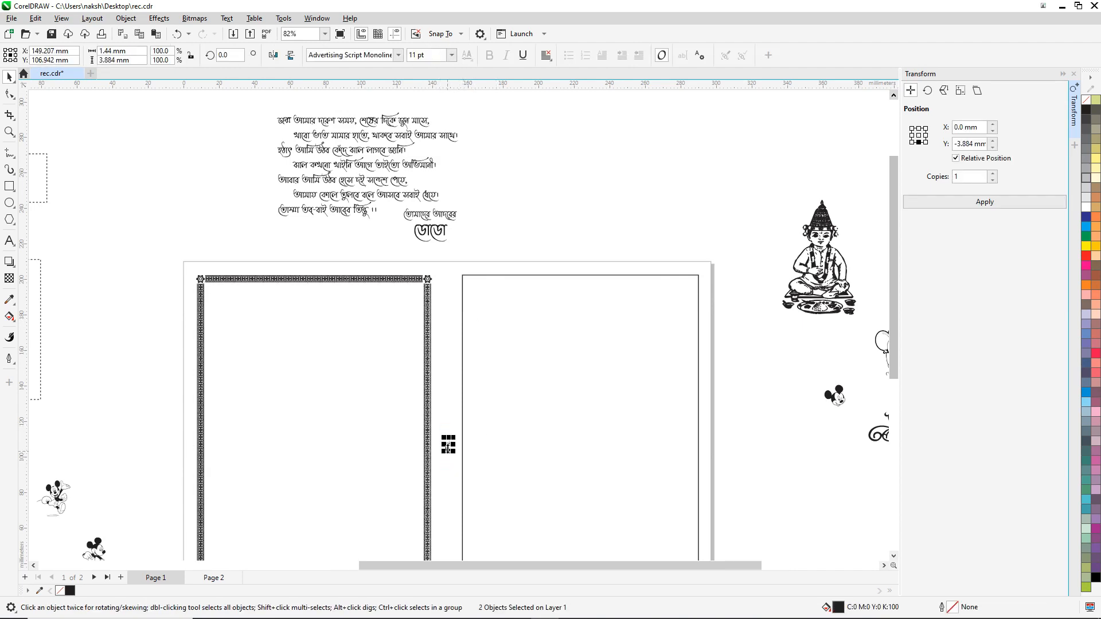
scroll(448, 449, up, 7)
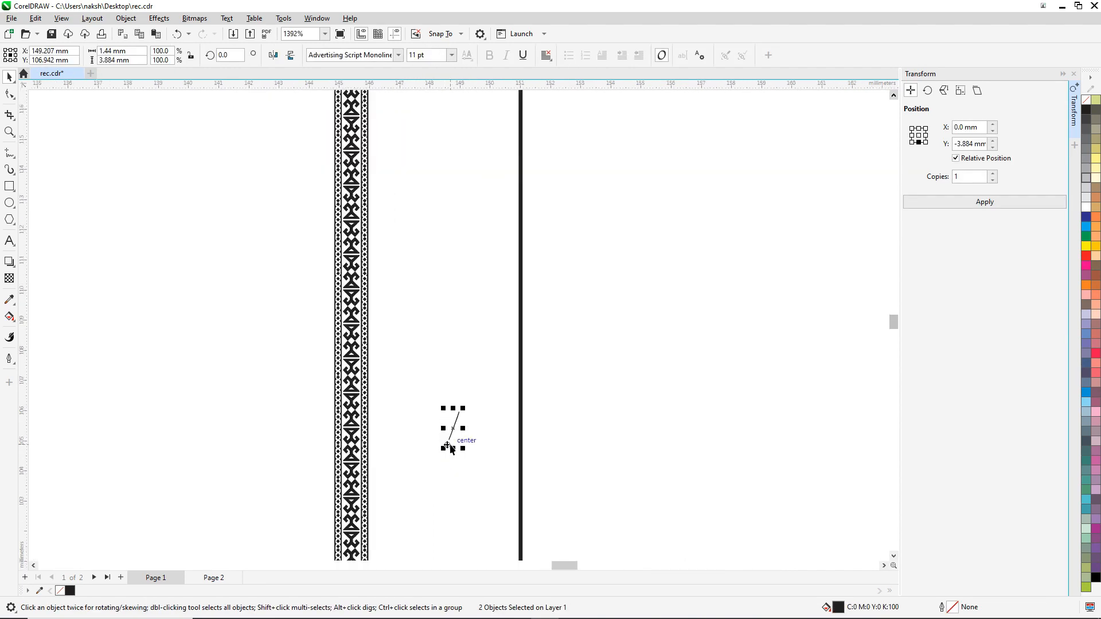
click(544, 327)
scroll(545, 328, down, 2)
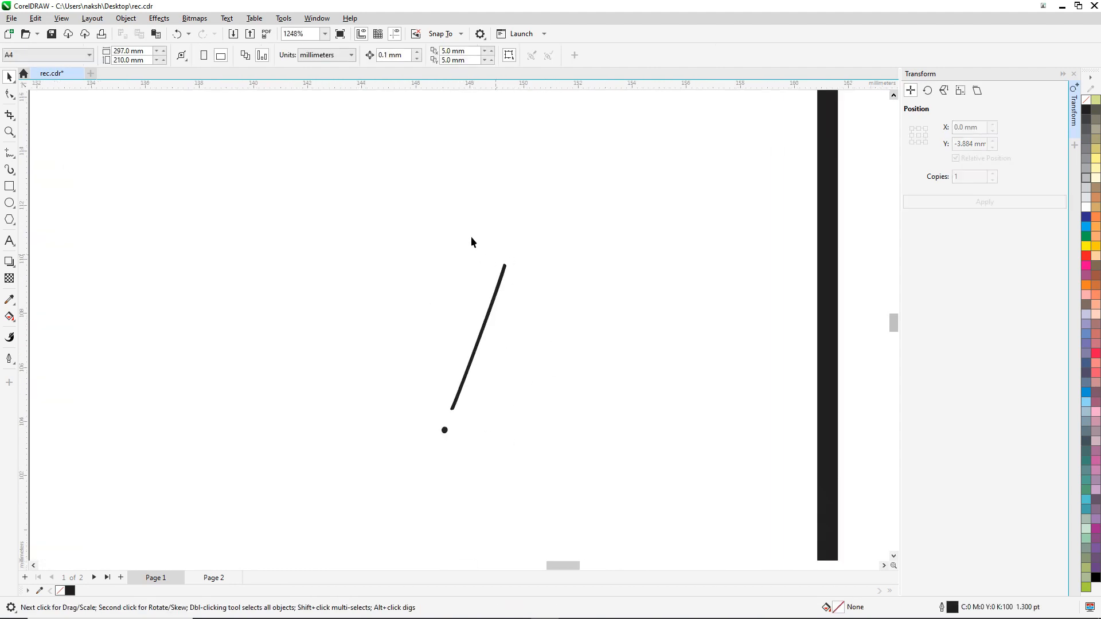
drag(364, 153, 622, 478)
scroll(525, 349, down, 4)
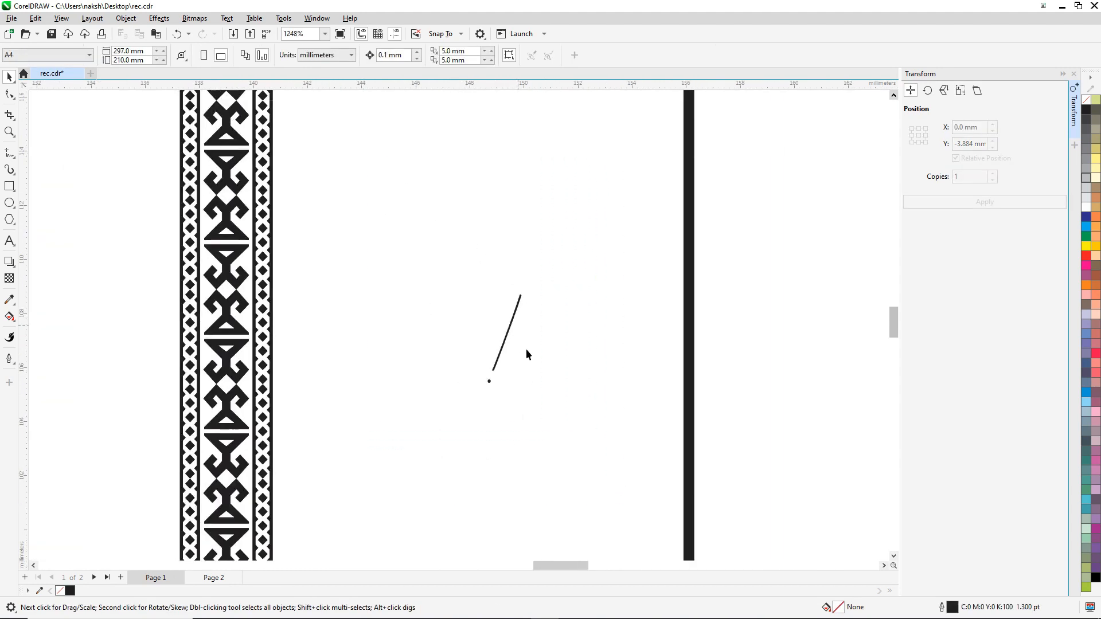
scroll(541, 344, down, 3)
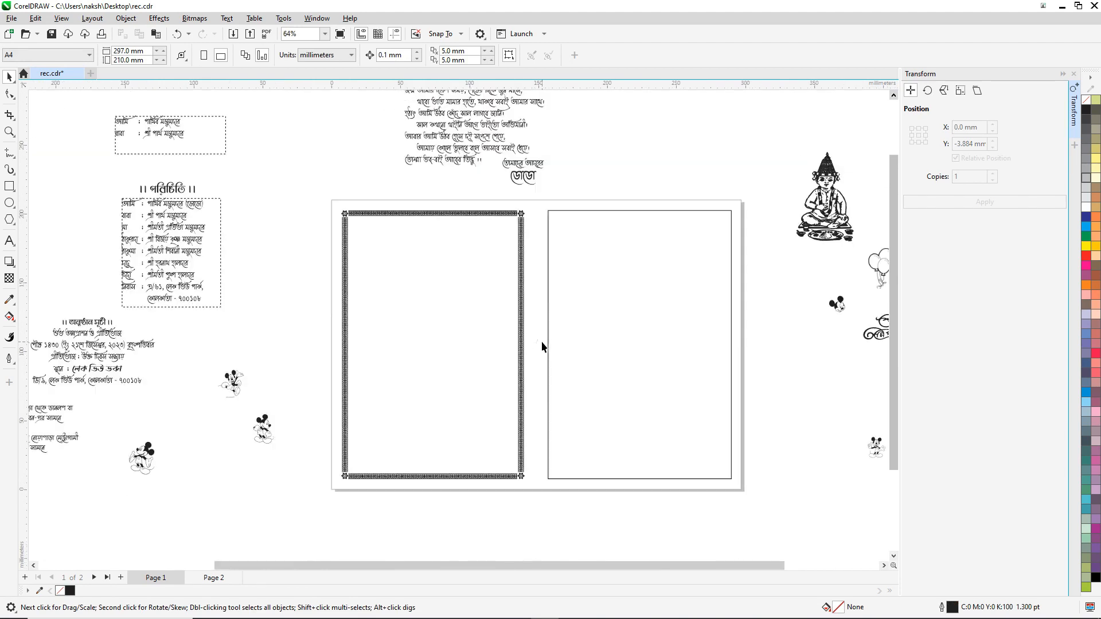
Step: Marquee-select the eight left border pieces and group them with Ctrl+G
click(522, 276)
drag(308, 185, 509, 449)
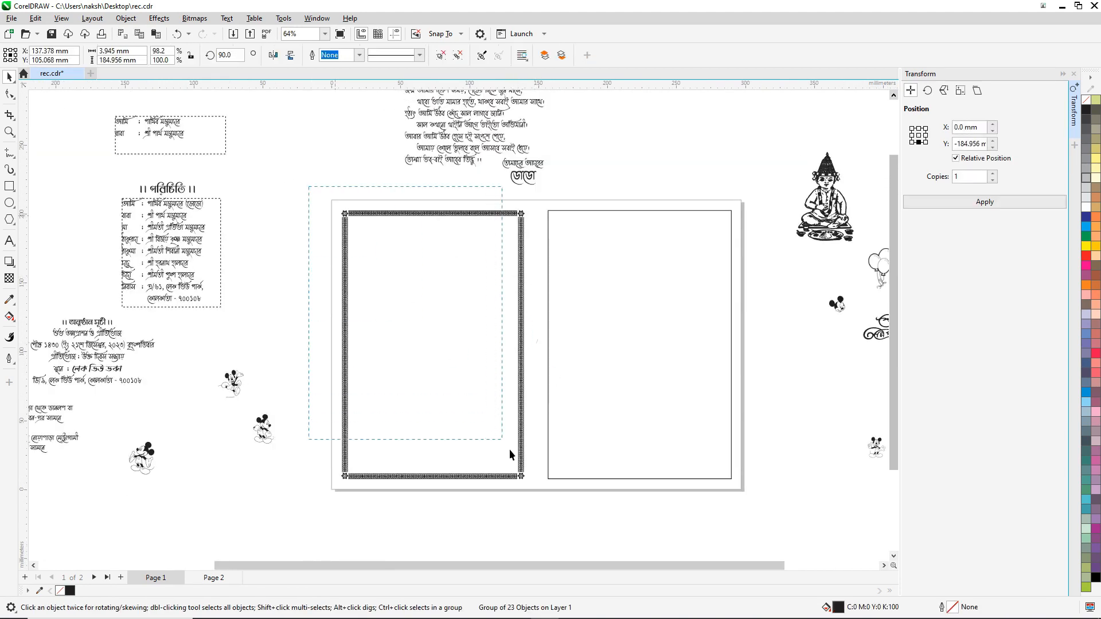
drag(528, 490, 529, 489)
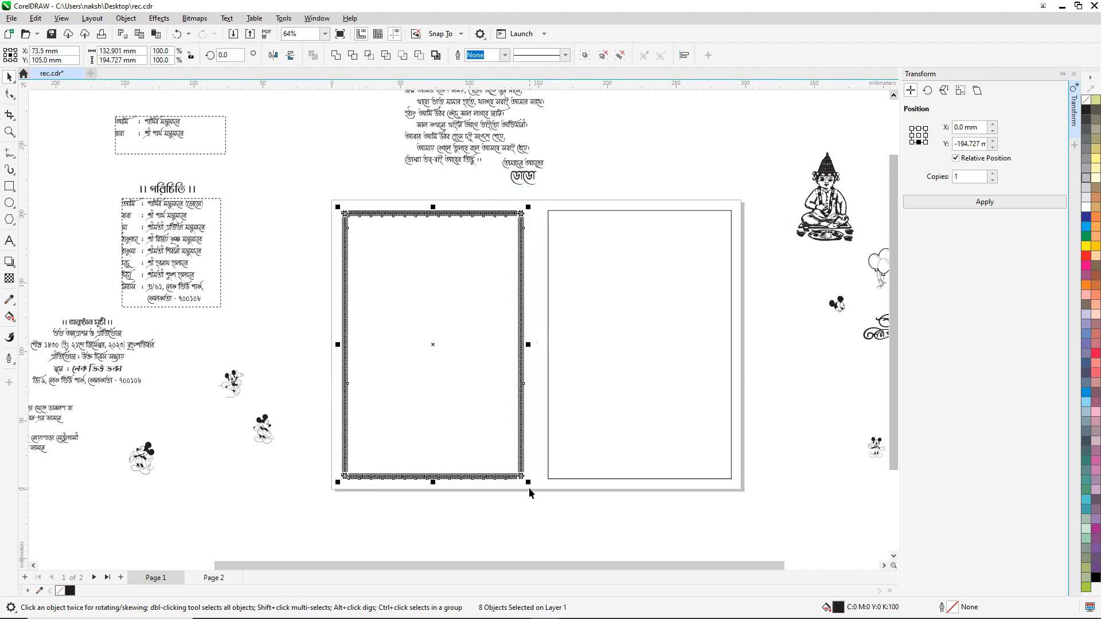
key(ctrl+g)
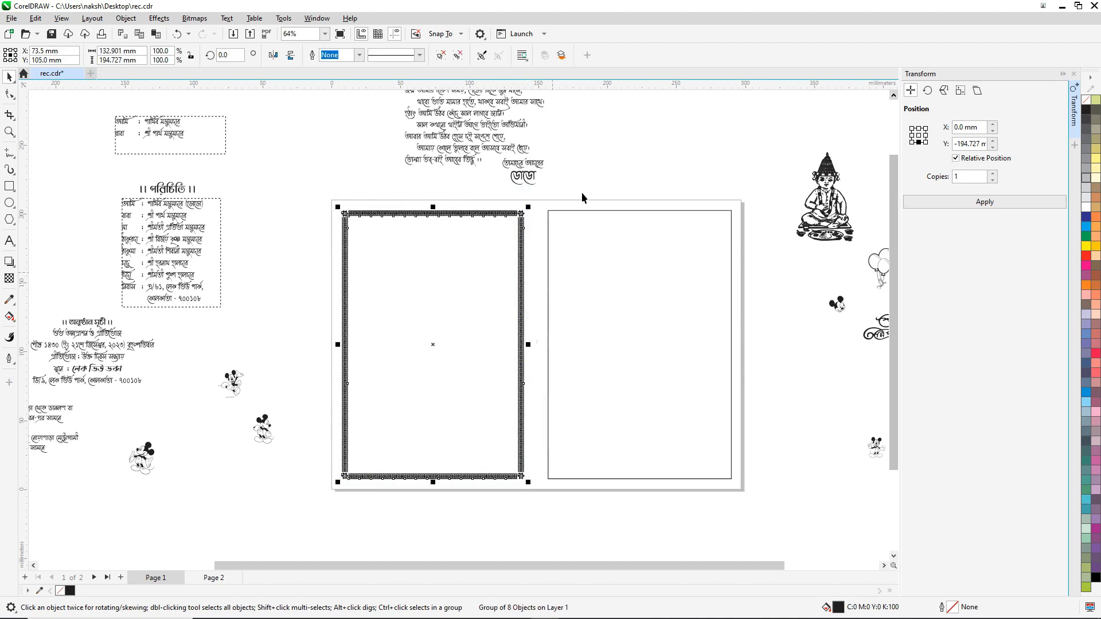
Step: Align the border copy centred onto the right panel's rectangle
shift+click(582, 211)
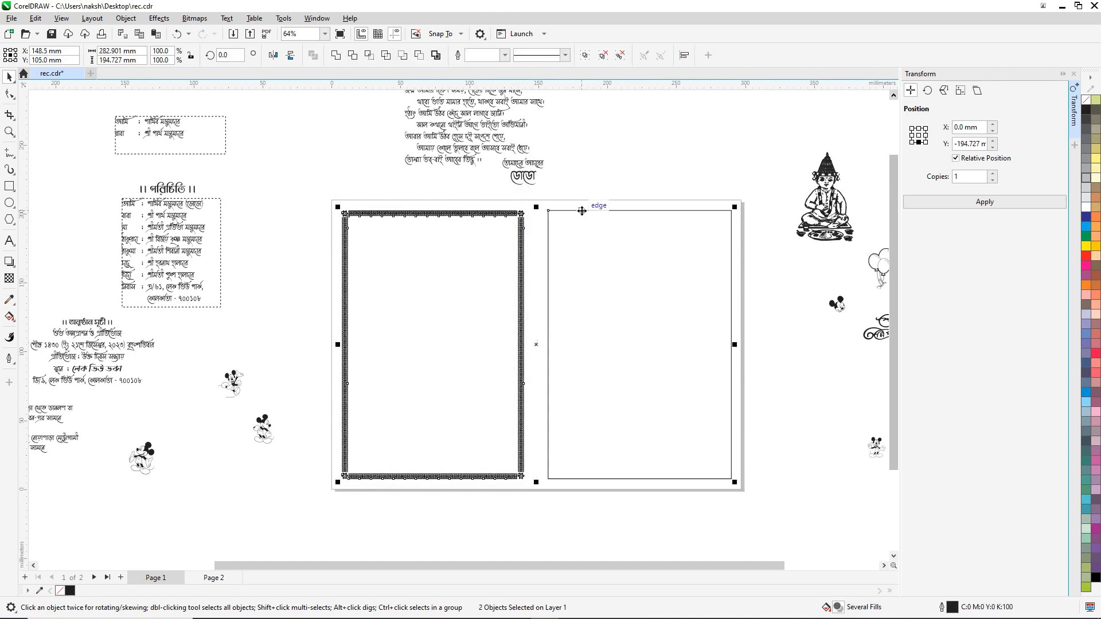
key(c)
click(665, 125)
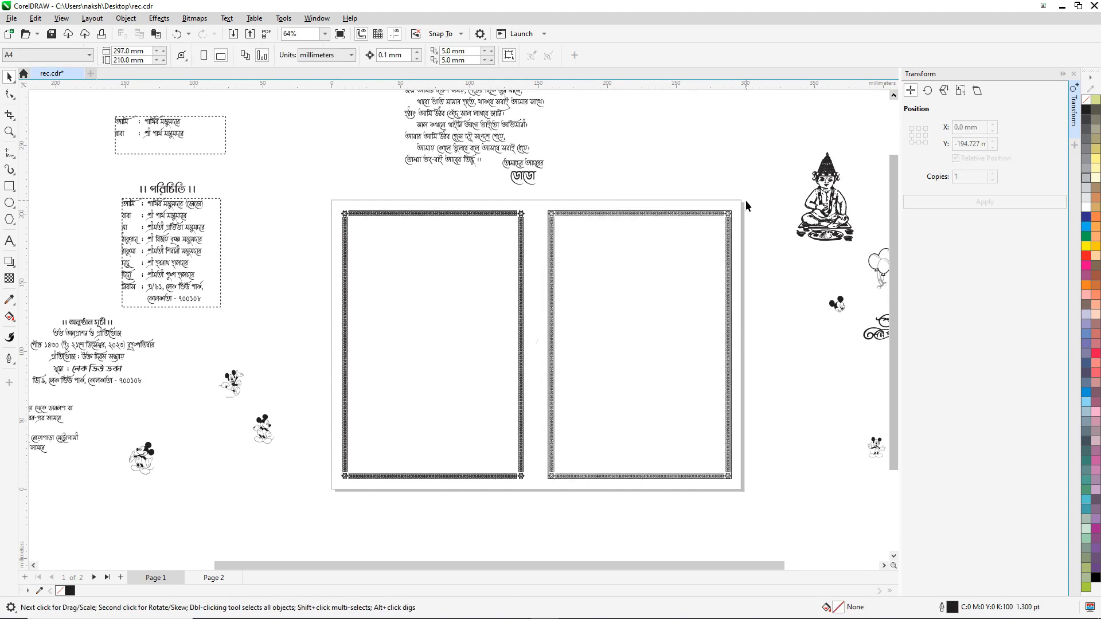
Step: Delete the leftover plain rectangle from under the right panel's border
scroll(733, 209, up, 2)
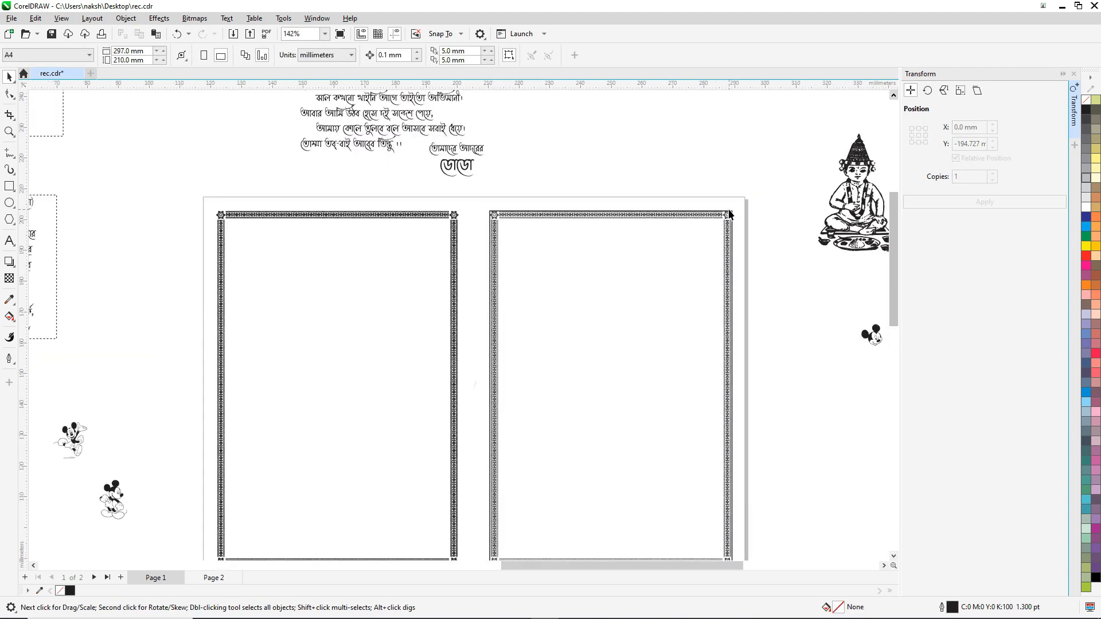
scroll(717, 211, up, 4)
drag(716, 217, 720, 167)
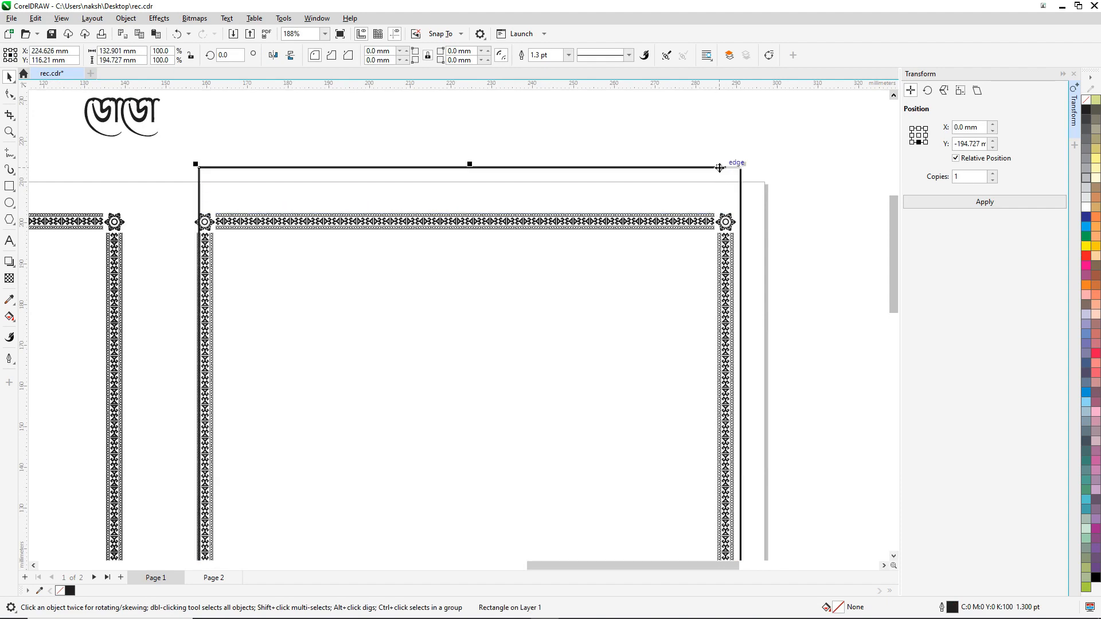
key(Delete)
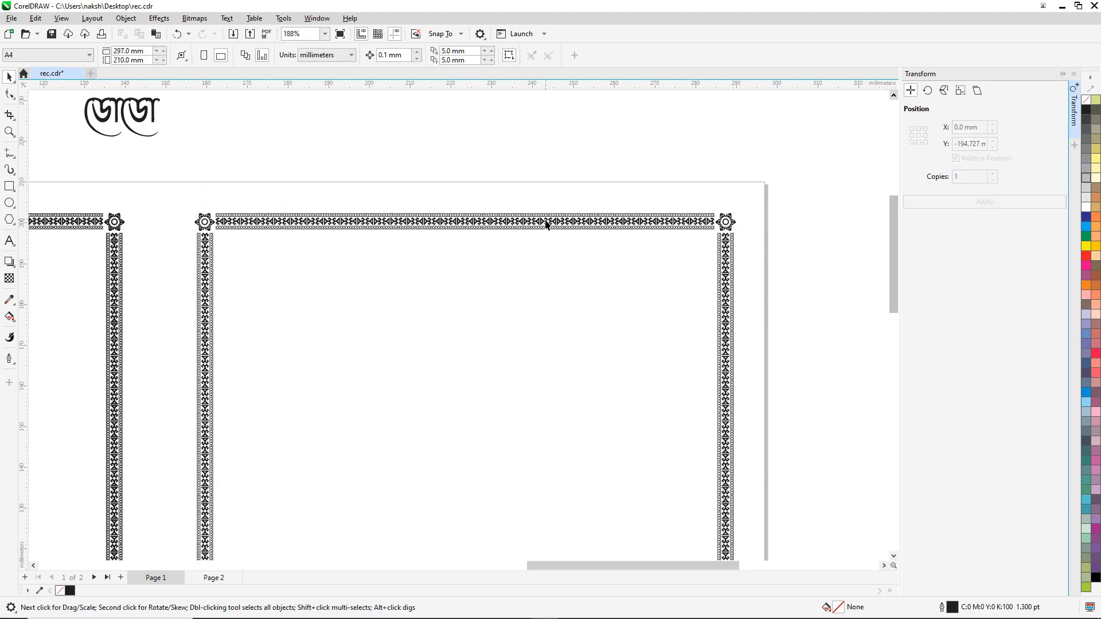
scroll(546, 222, down, 2)
scroll(551, 225, down, 2)
scroll(577, 292, down, 2)
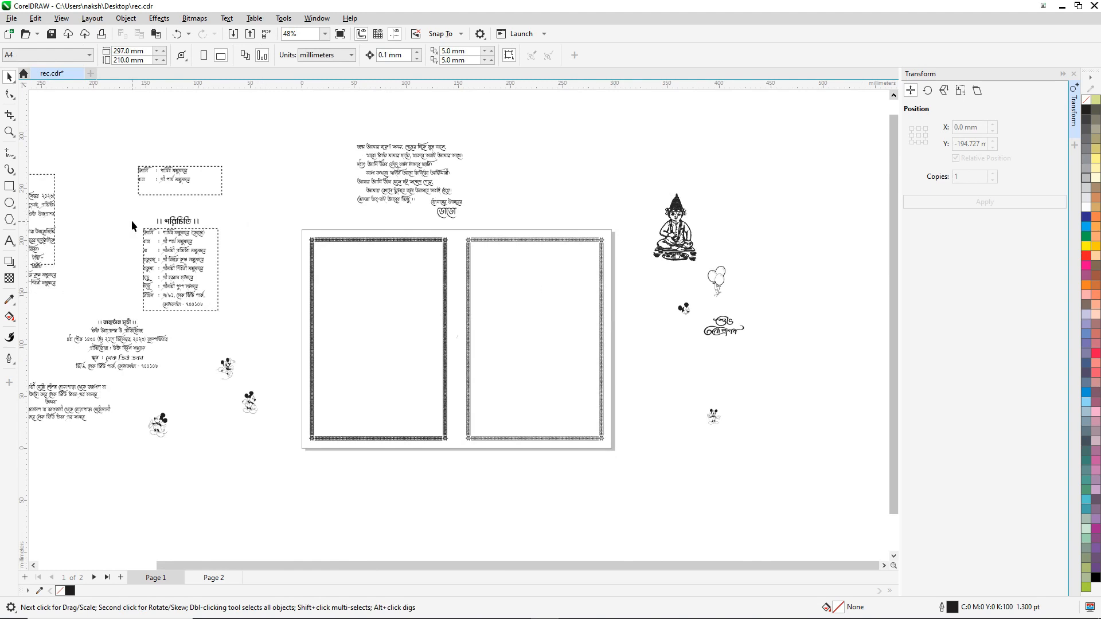
Step: Move the ।। পরিচিতি ।। heading and family list to the top of the left panel
click(168, 181)
drag(132, 198, 265, 318)
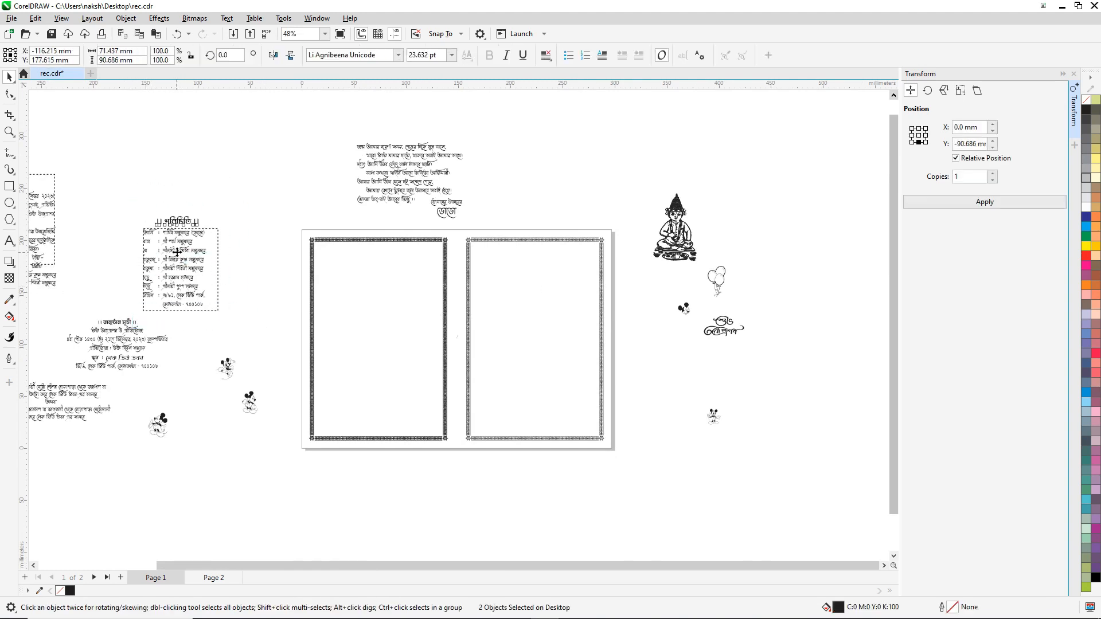
drag(160, 237, 343, 267)
scroll(342, 267, up, 4)
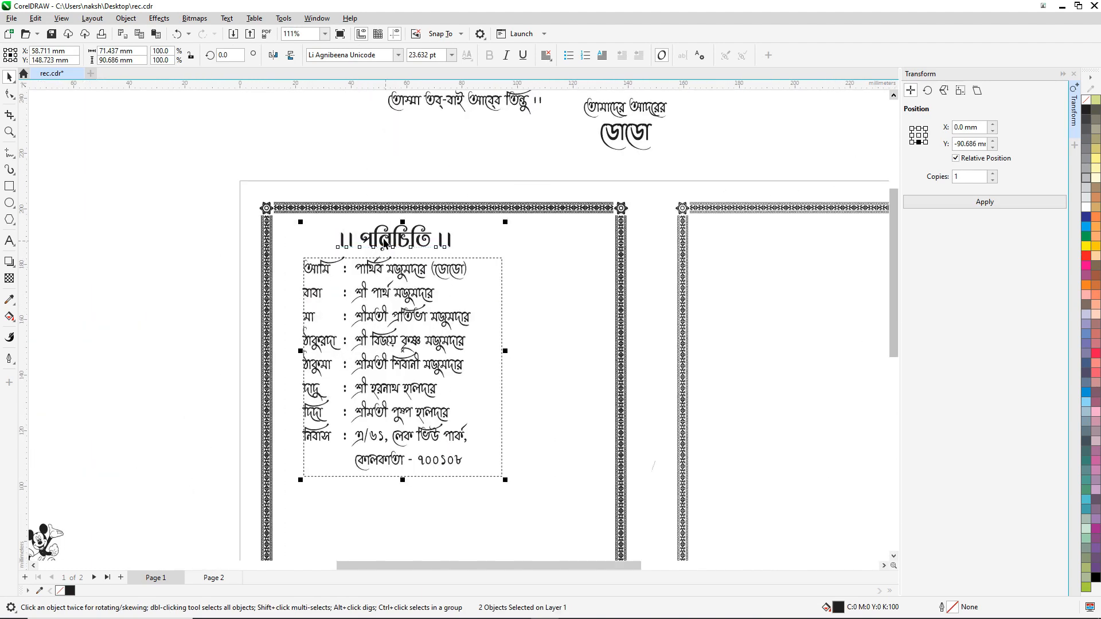
drag(381, 234, 365, 232)
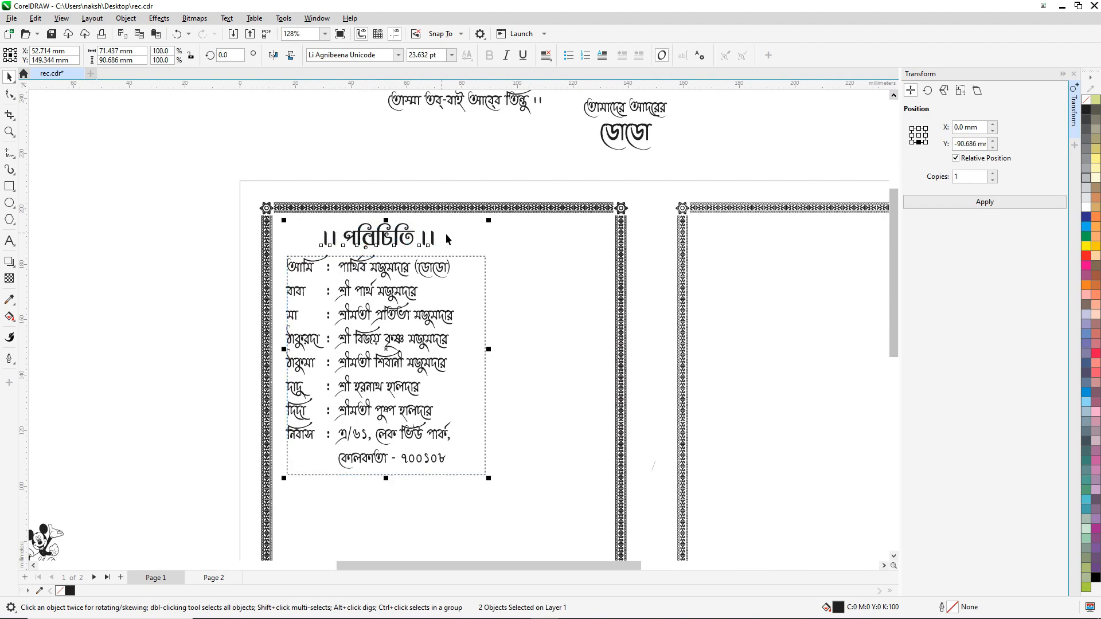
key(Down)
key(Down)
key(Down)
key(Down)
key(Down)
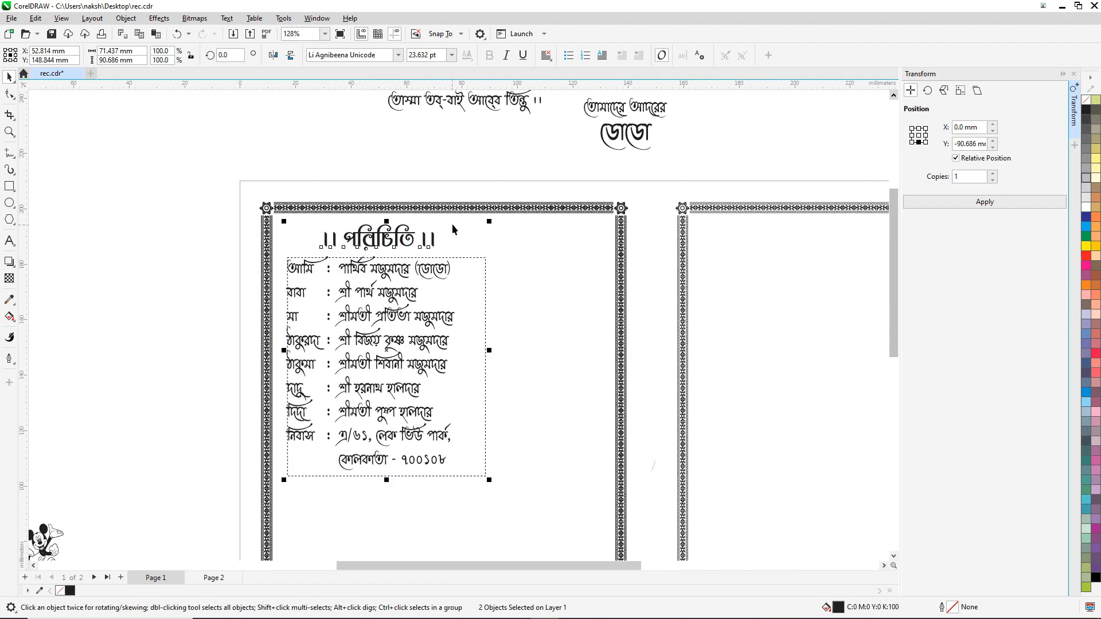
key(Right)
key(Right)
key(Right)
key(Right)
key(Right)
key(Right)
key(Right)
key(Right)
key(Right)
key(Right)
key(Right)
key(Right)
key(Right)
key(Right)
key(Right)
key(Right)
key(Right)
key(Right)
key(Right)
key(Right)
key(Right)
key(Right)
key(Right)
key(Right)
key(Down)
key(Down)
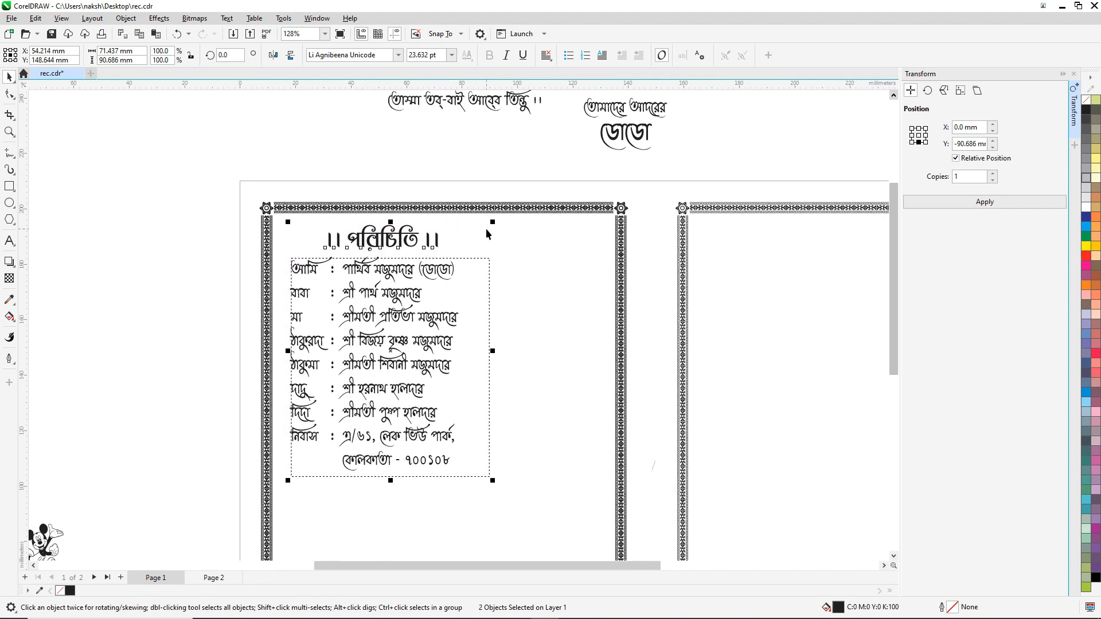
scroll(489, 233, down, 4)
scroll(147, 333, down, 1)
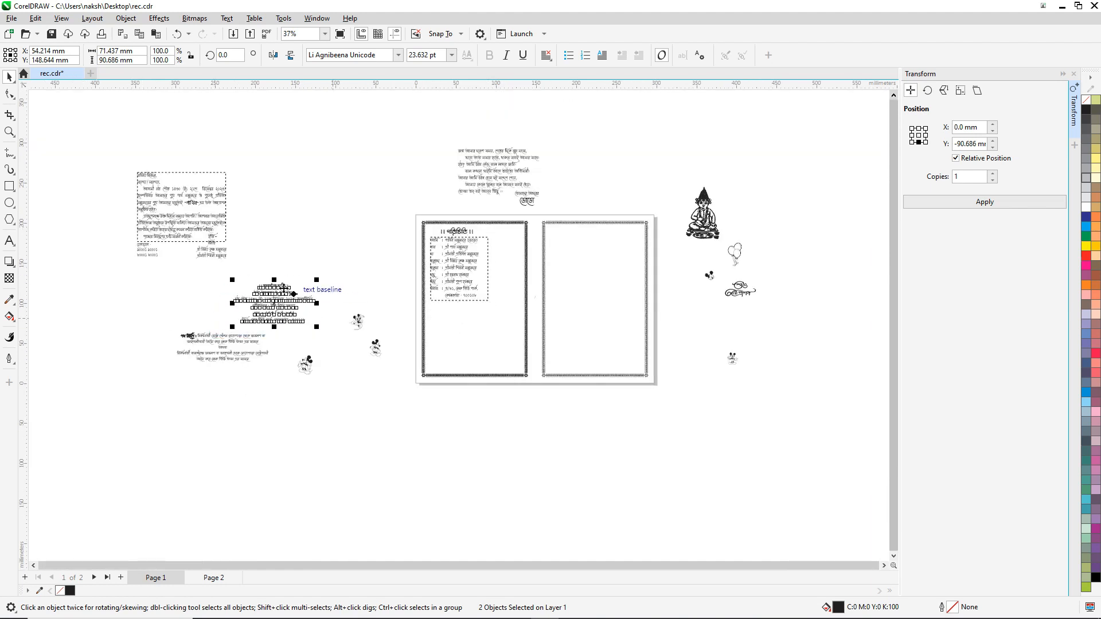
Step: Place the অনুষ্ঠান সূচী programme block under the family list, centred on the border
click(269, 293)
drag(268, 293, 480, 310)
scroll(479, 309, up, 5)
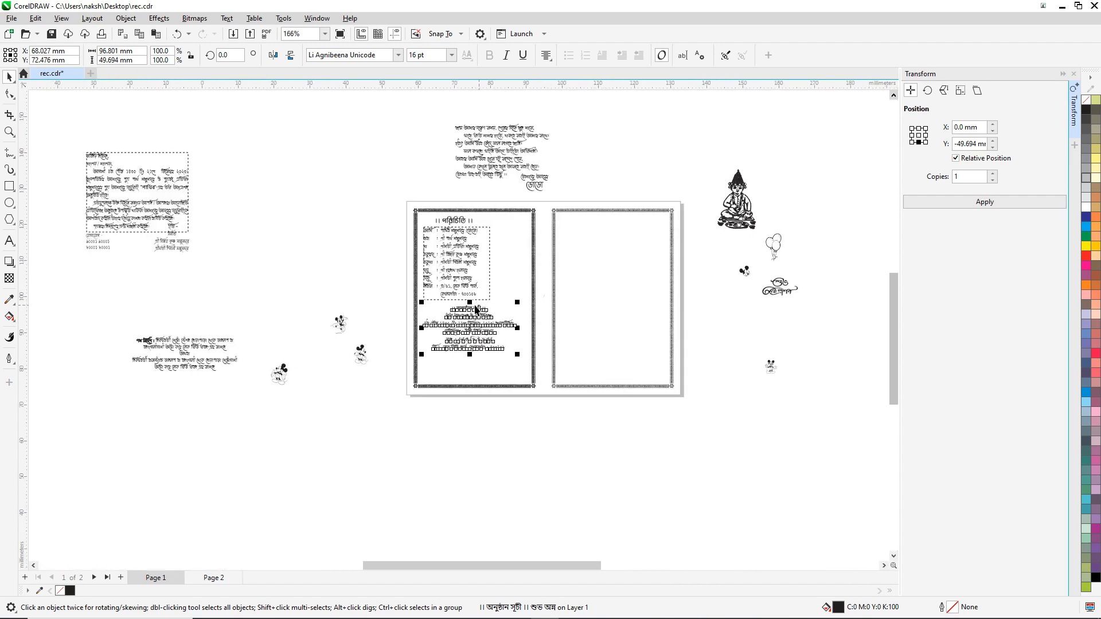
scroll(417, 320, up, 1)
drag(437, 314, 443, 296)
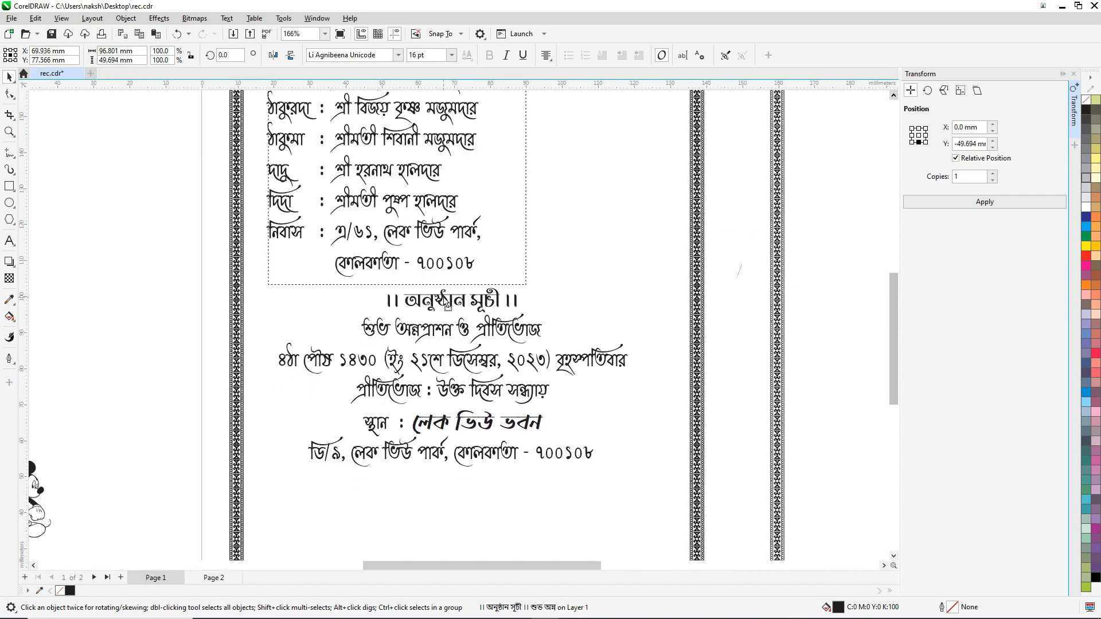
shift+click(700, 248)
key(c)
click(261, 256)
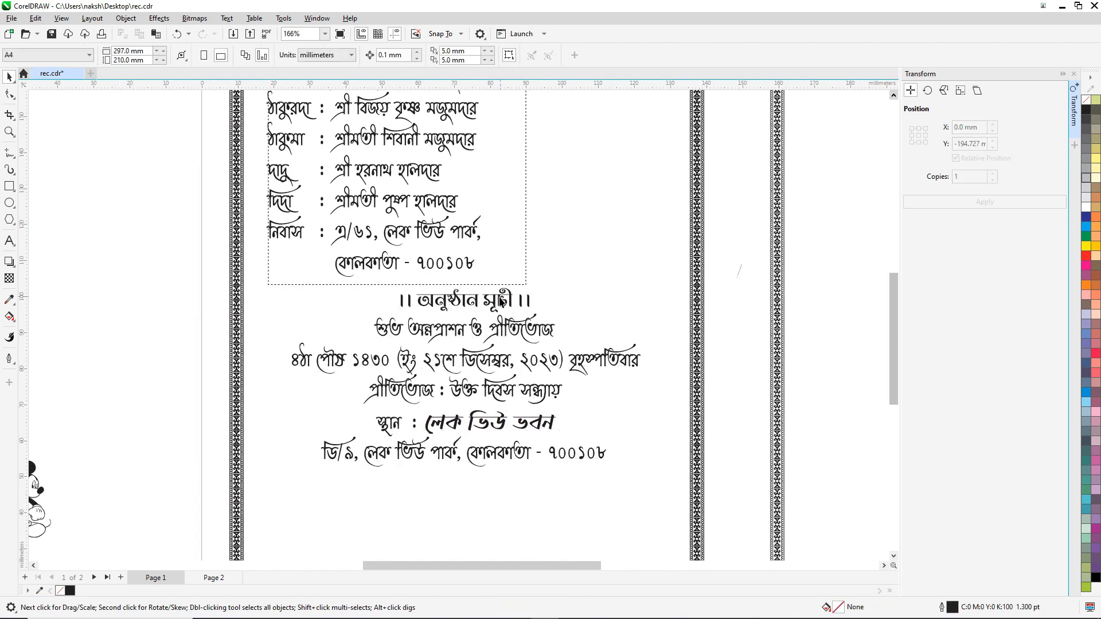
Step: Reselect the programme block, toggling its handles, and close the Transform docker
click(474, 302)
scroll(469, 302, up, 2)
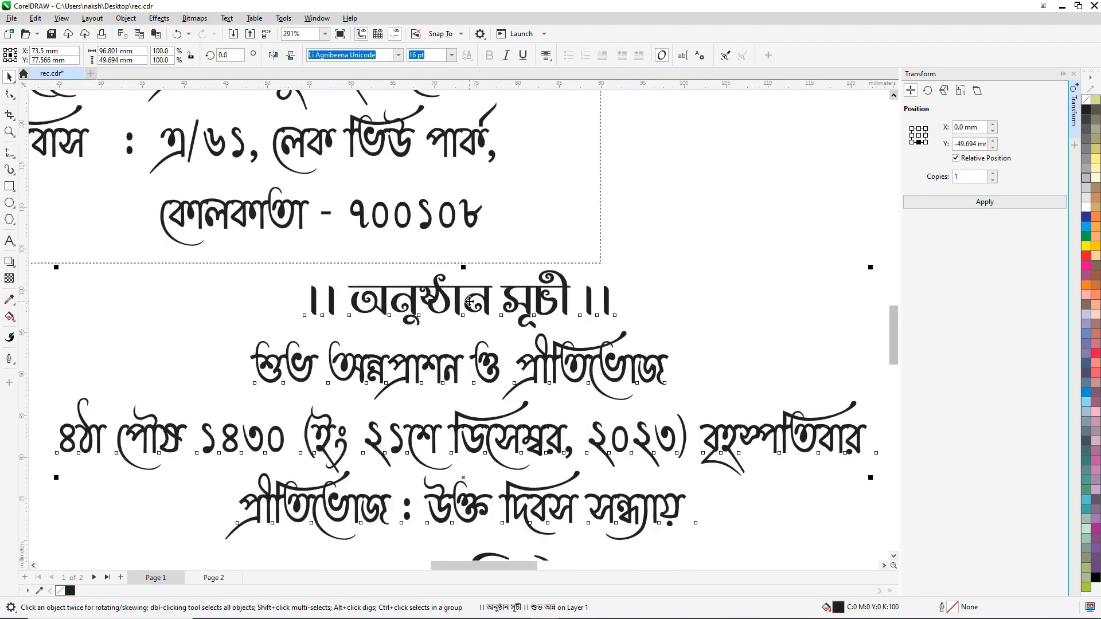
click(469, 295)
click(486, 291)
click(487, 289)
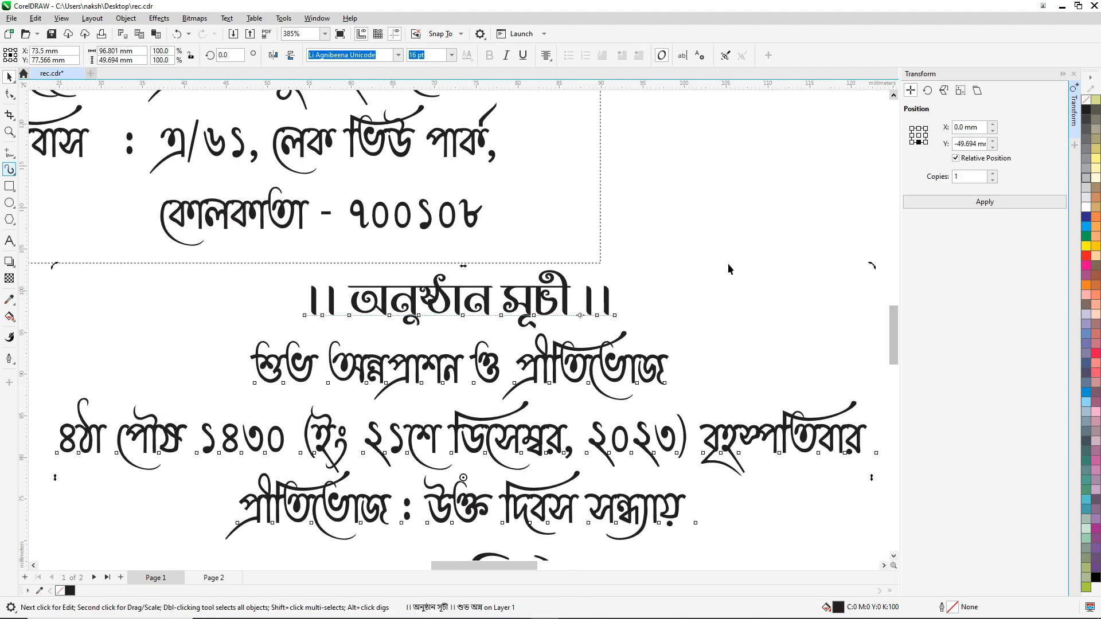
click(708, 277)
click(608, 296)
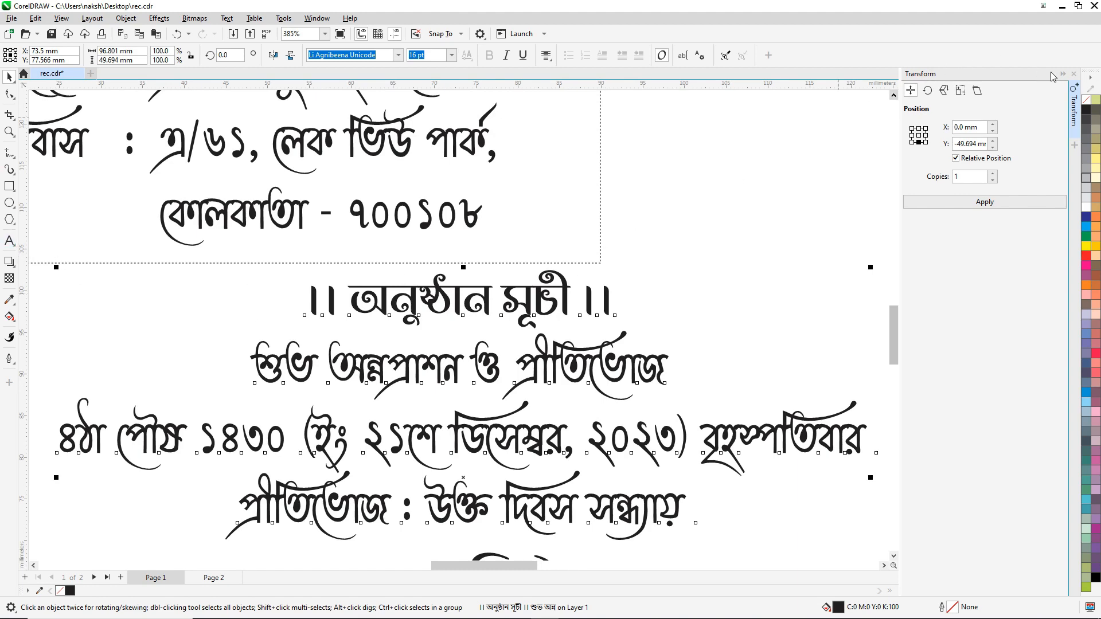
click(1073, 74)
scroll(447, 304, down, 5)
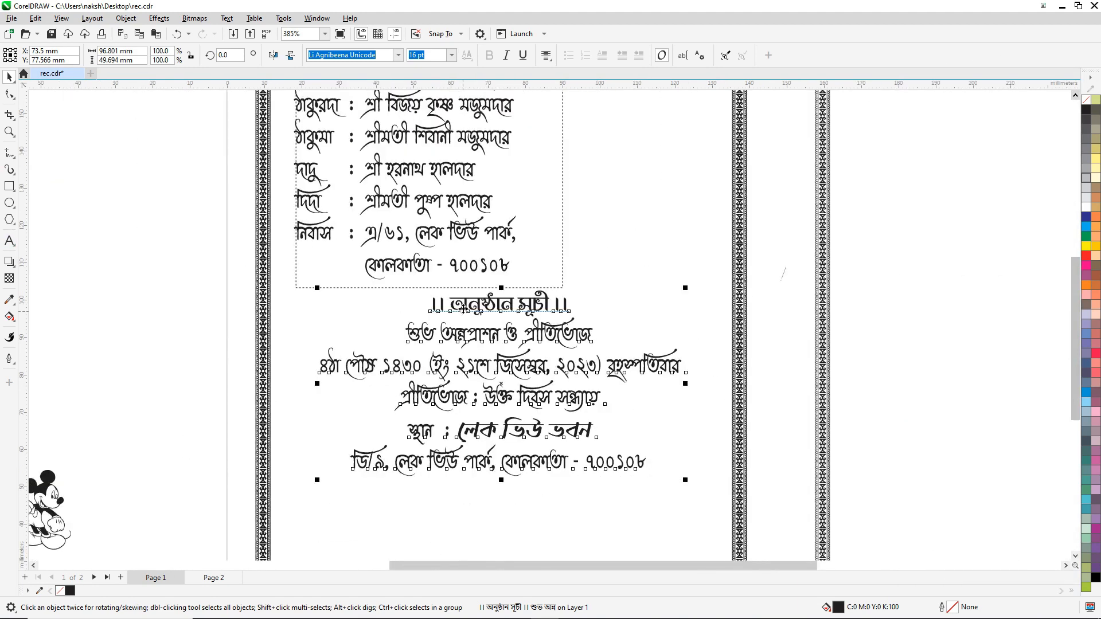
scroll(464, 308, down, 3)
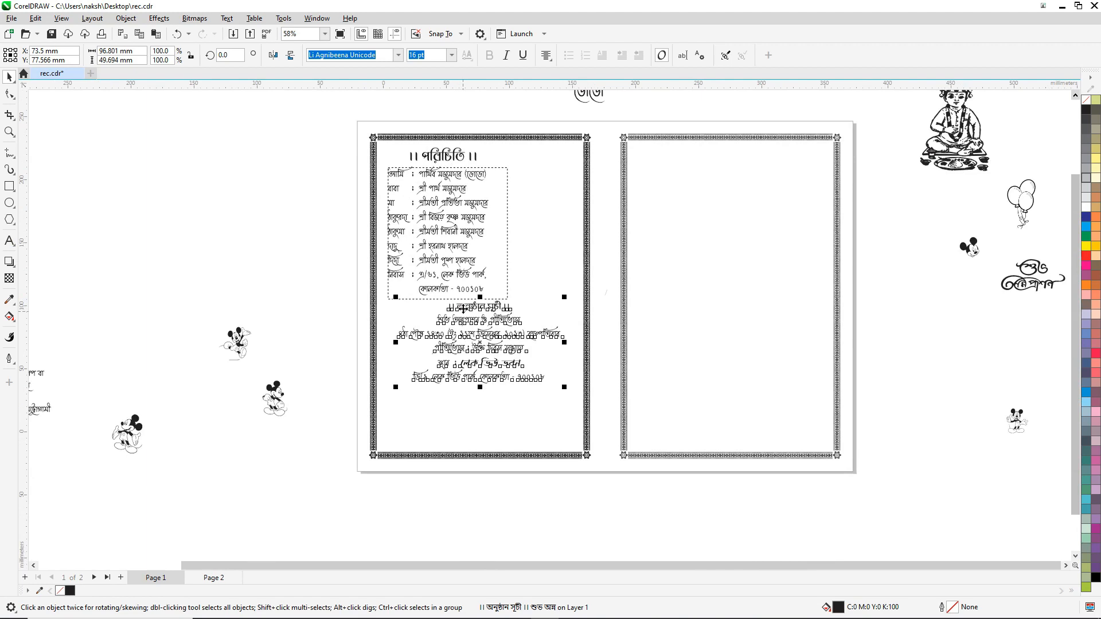
scroll(463, 308, down, 1)
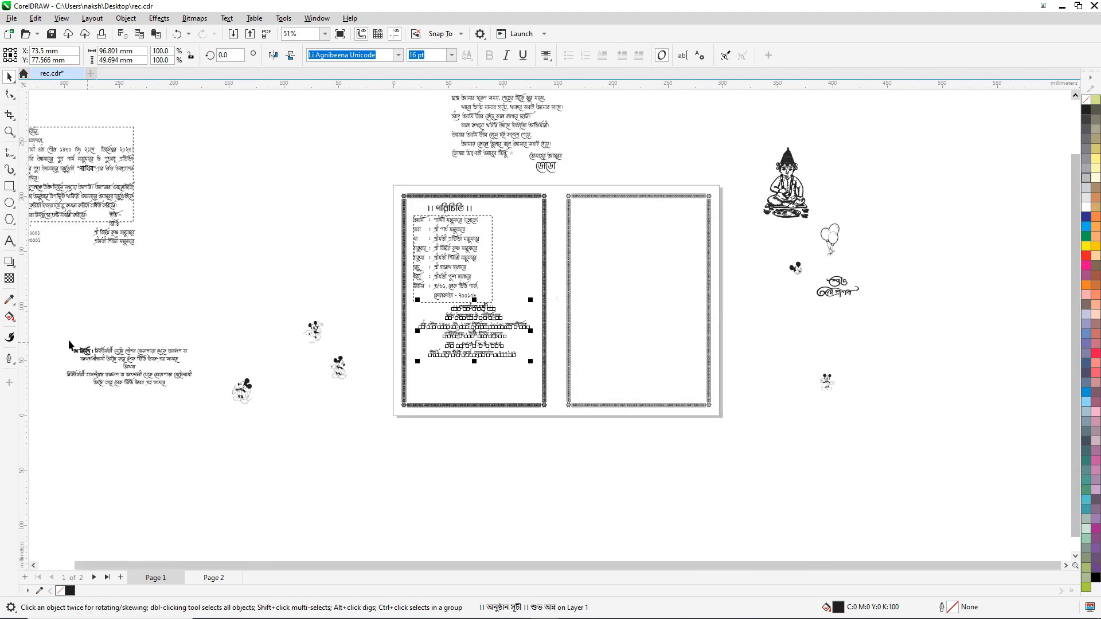
Step: Place the পথ নির্দেশ directions text at the left panel's bottom, centred on the border frame
drag(212, 423, 212, 423)
drag(152, 353, 505, 374)
scroll(486, 383, up, 4)
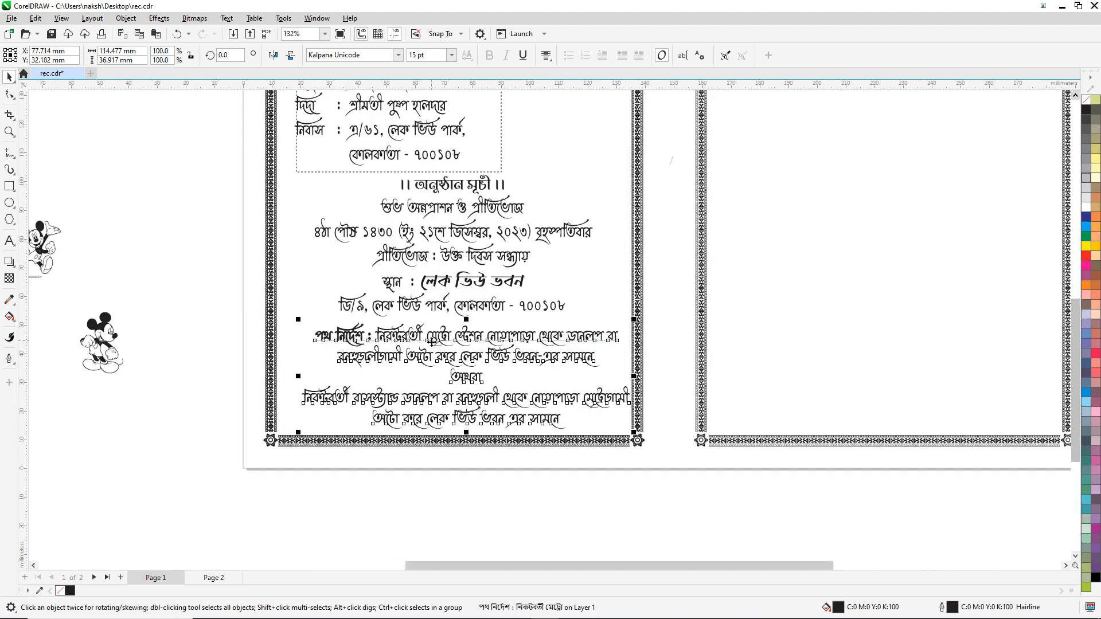
scroll(471, 325, up, 1)
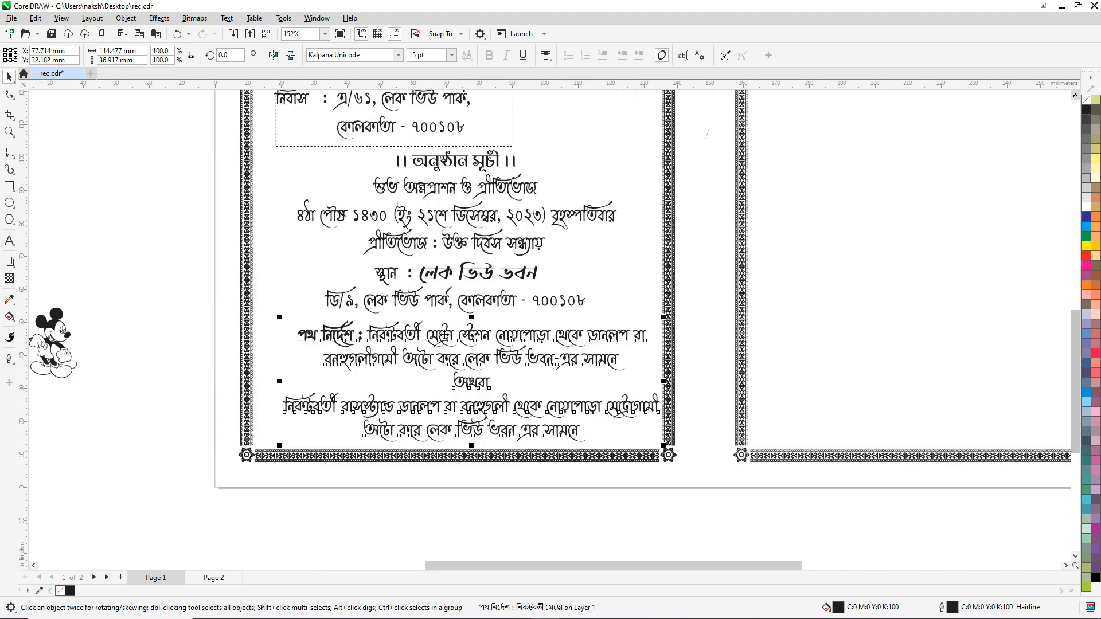
drag(445, 331, 442, 331)
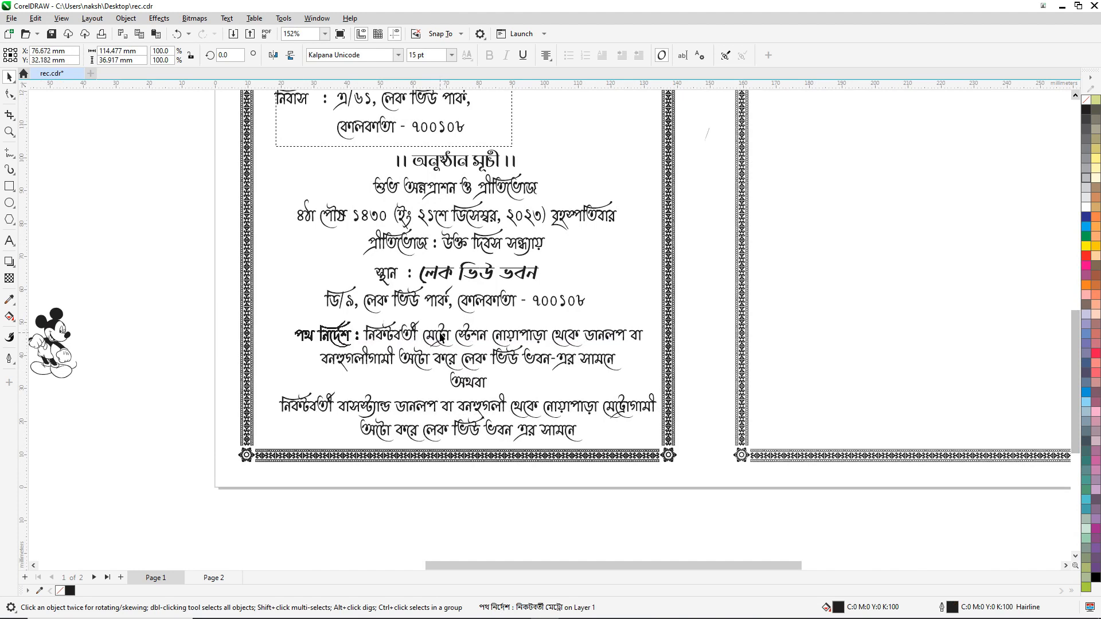
shift+click(670, 223)
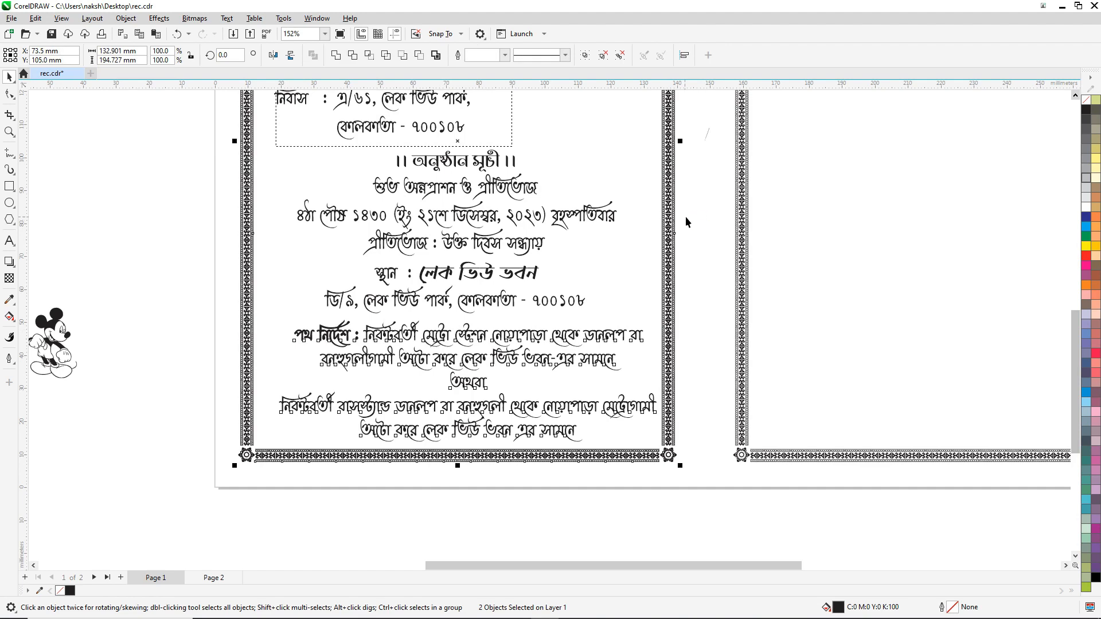
click(693, 222)
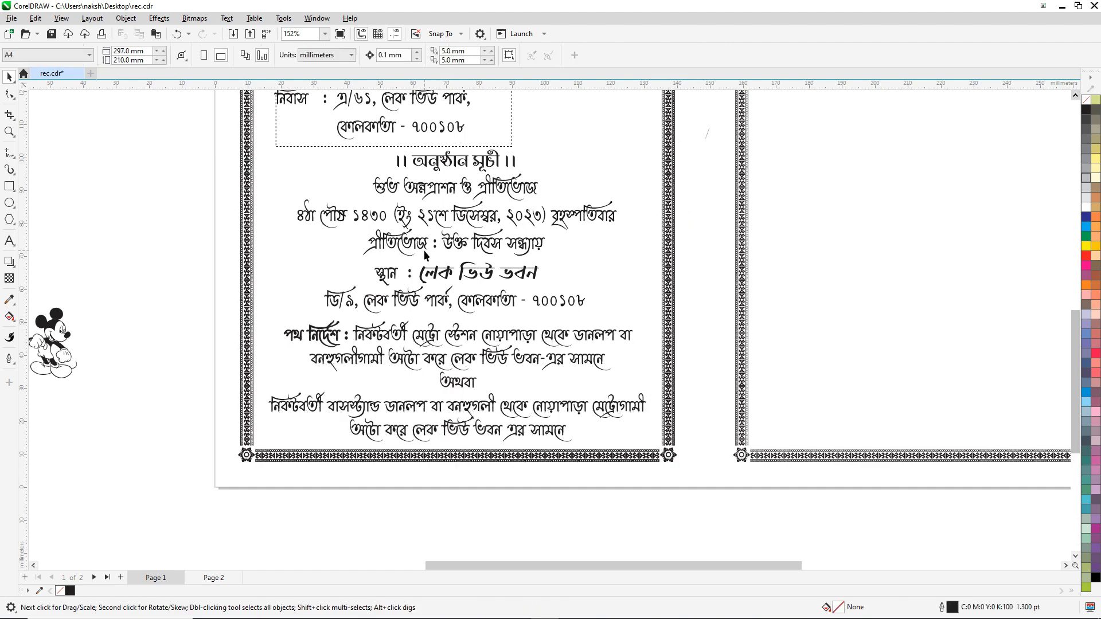
scroll(443, 313, down, 2)
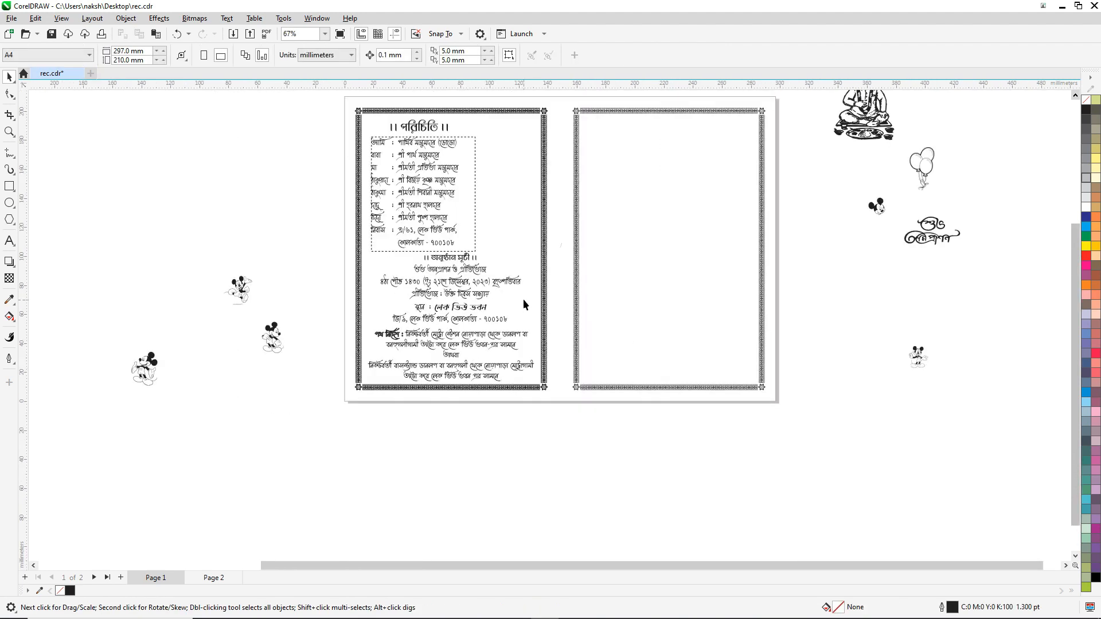
Step: Place the seated deity beside the family list, shrink it slightly, nudge it left, and drop a Mickey below the address
drag(865, 141, 506, 228)
scroll(502, 139, up, 2)
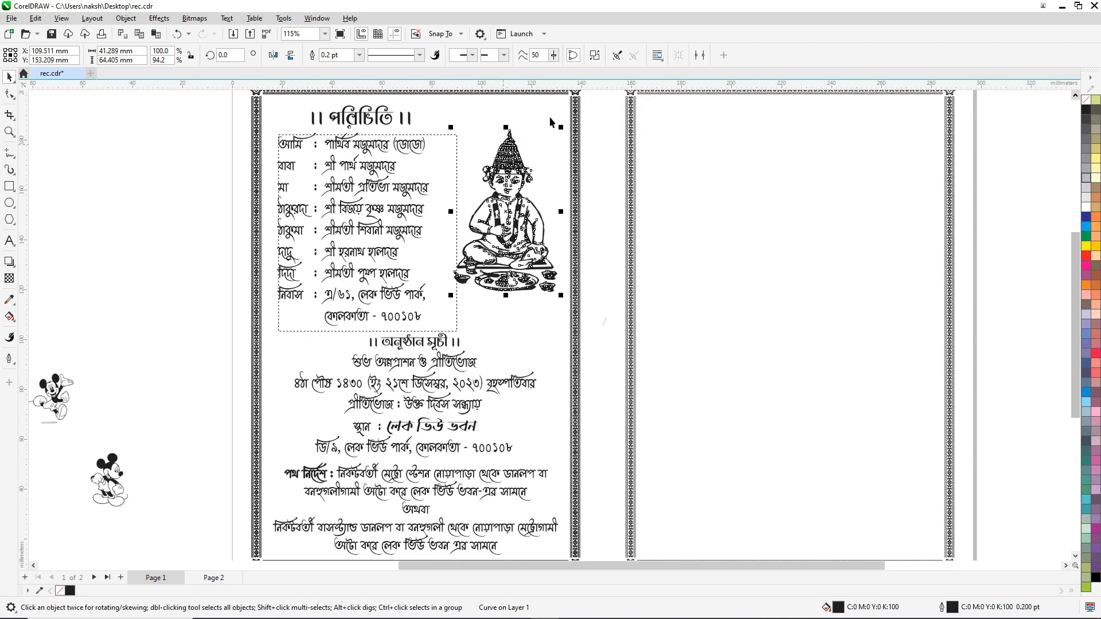
drag(563, 126, 563, 135)
key(Left)
key(Left)
key(Left)
key(Left)
key(Left)
key(Left)
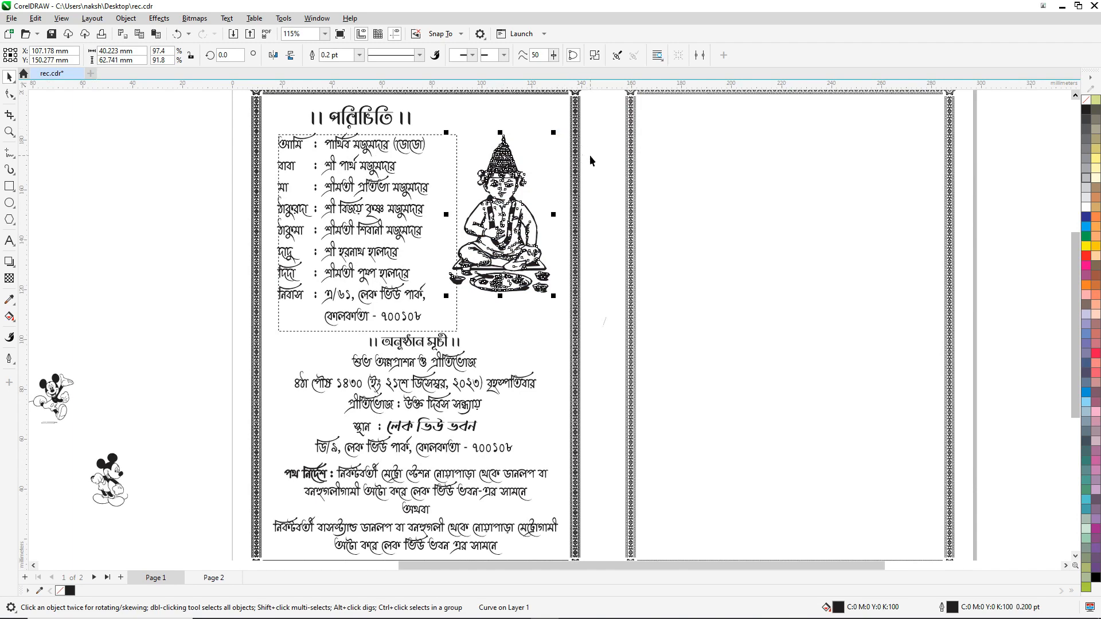
scroll(589, 155, down, 2)
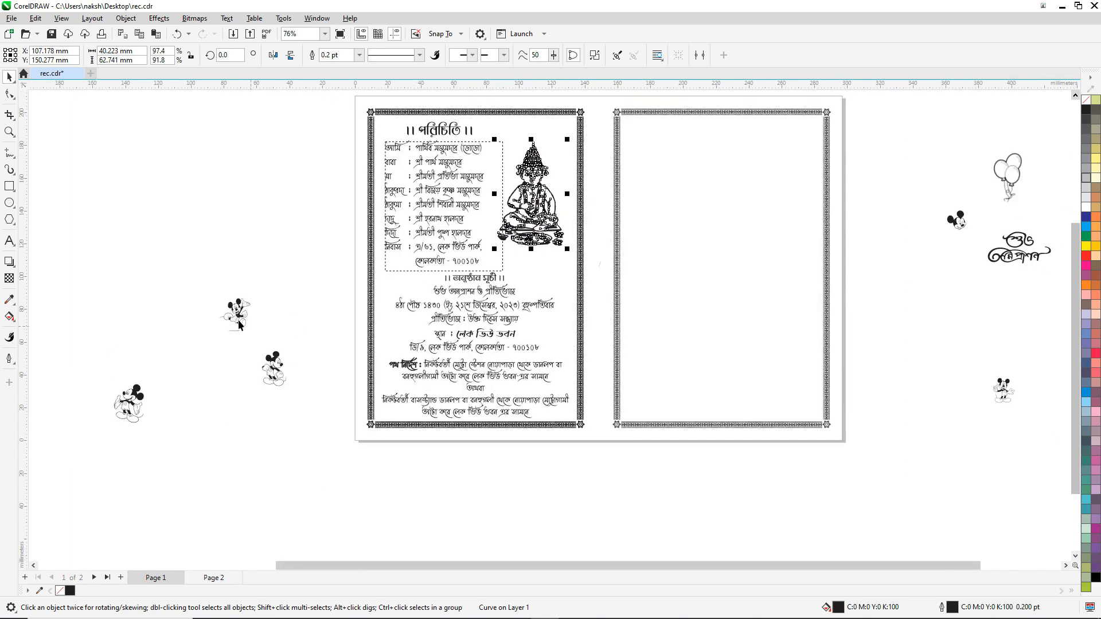
drag(240, 324, 405, 280)
Step: Fine-tune the first Mickey's position and place a second Mickey left of the venue lines
scroll(405, 280, up, 1)
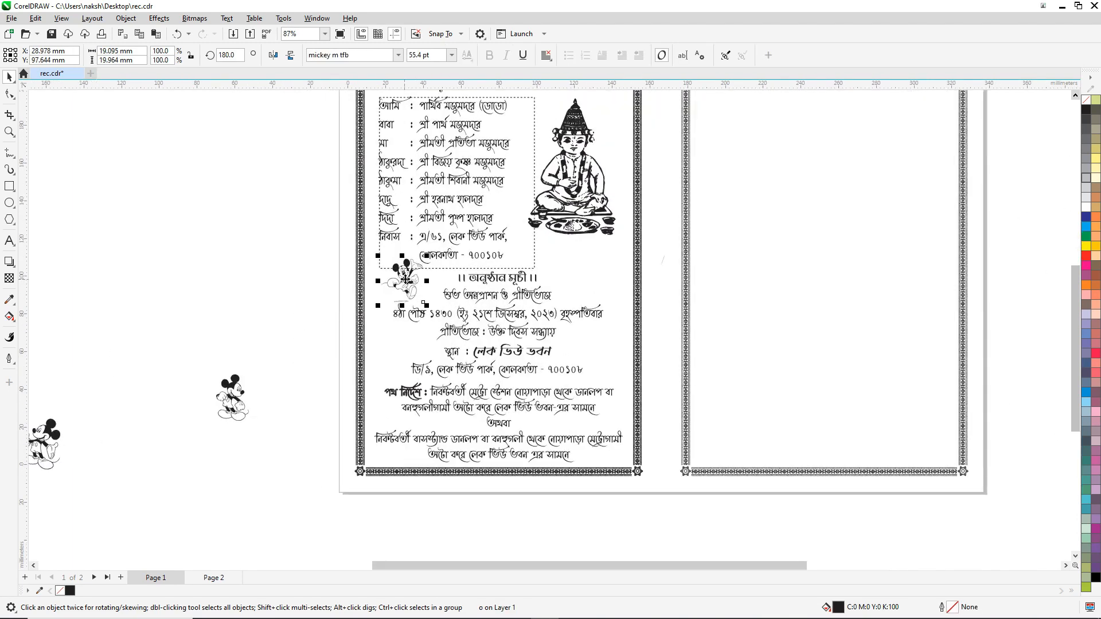
scroll(405, 280, up, 5)
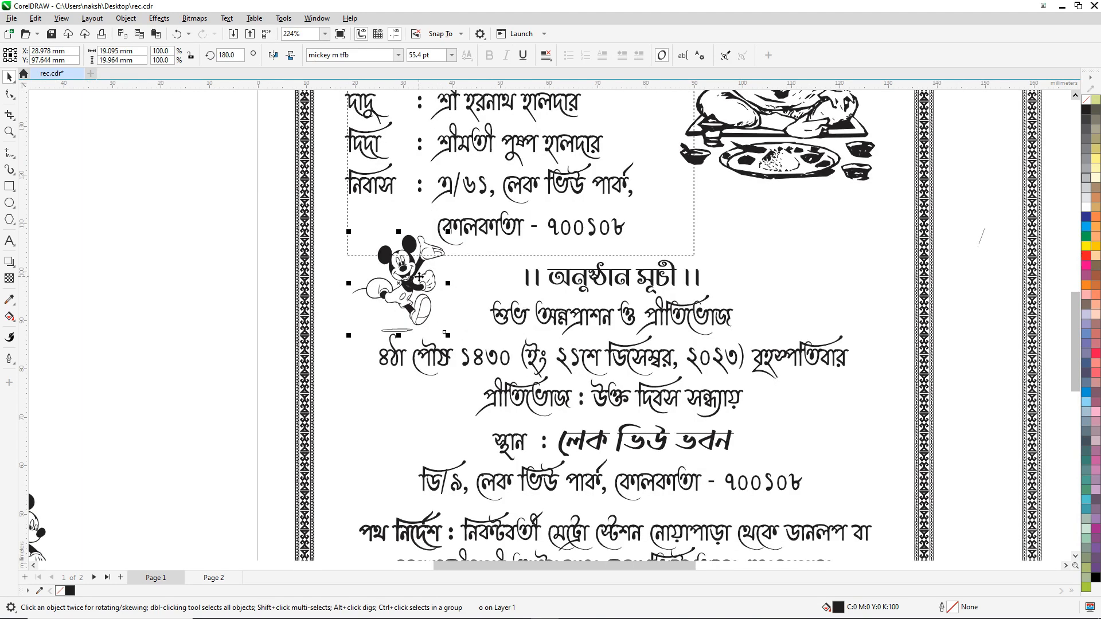
drag(412, 277, 394, 271)
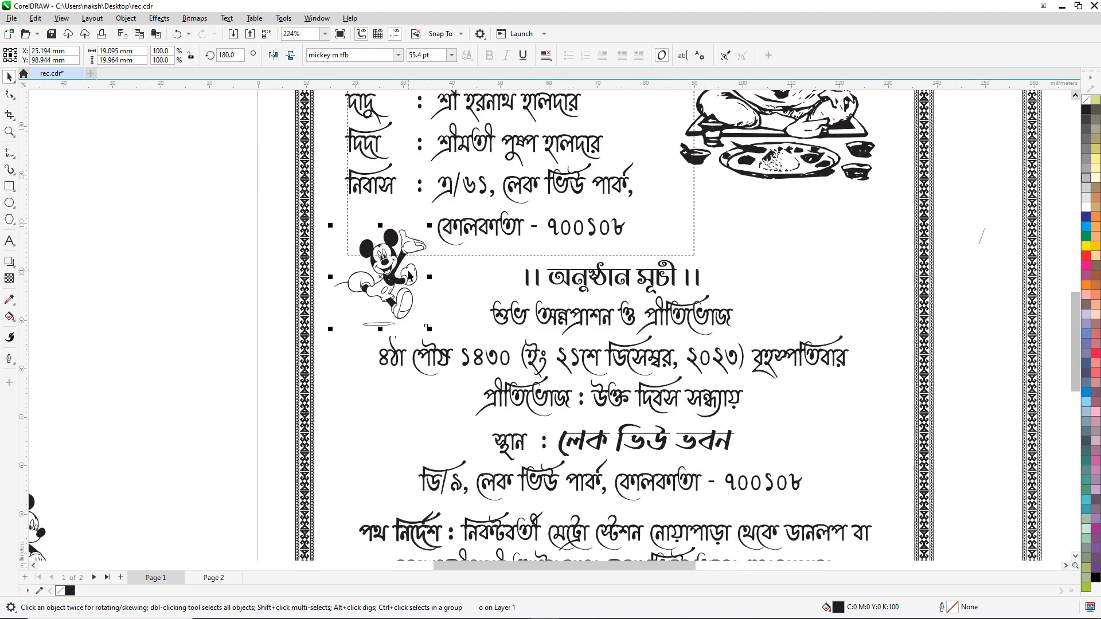
scroll(413, 274, down, 3)
scroll(425, 272, down, 2)
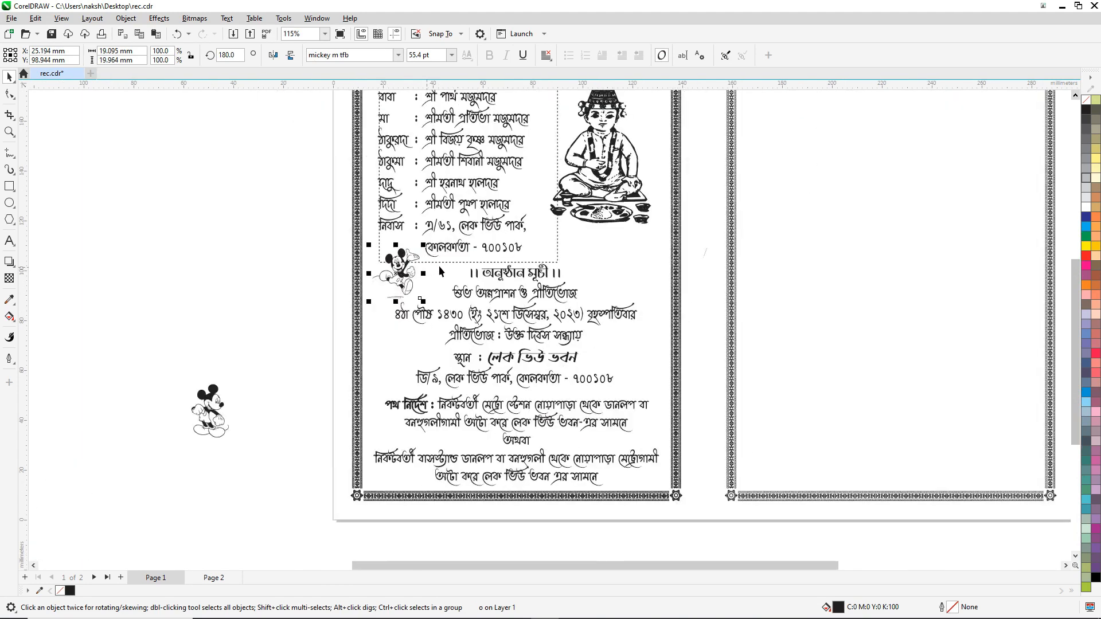
click(204, 314)
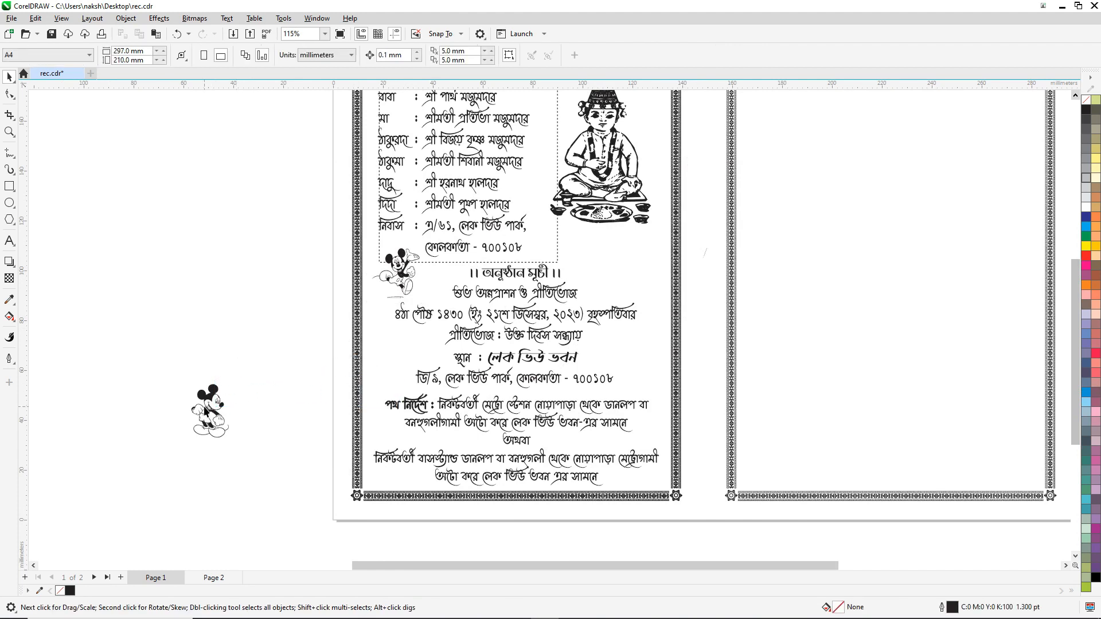
drag(211, 396, 393, 345)
click(275, 293)
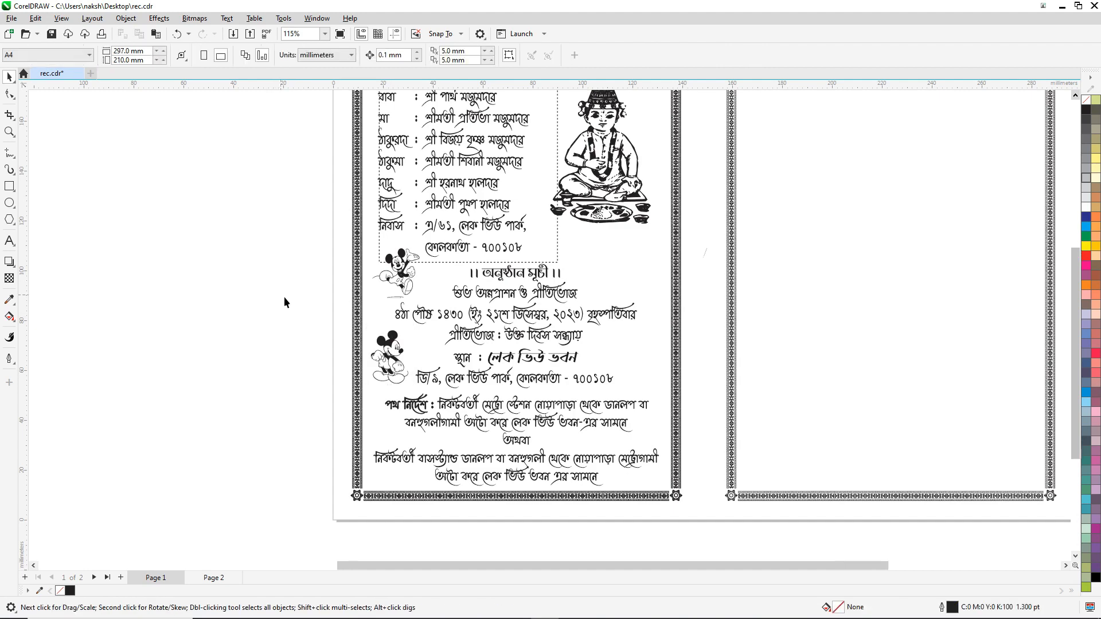
Step: Place a third Mickey right of the venue lines and shrink it slightly
scroll(284, 297, down, 3)
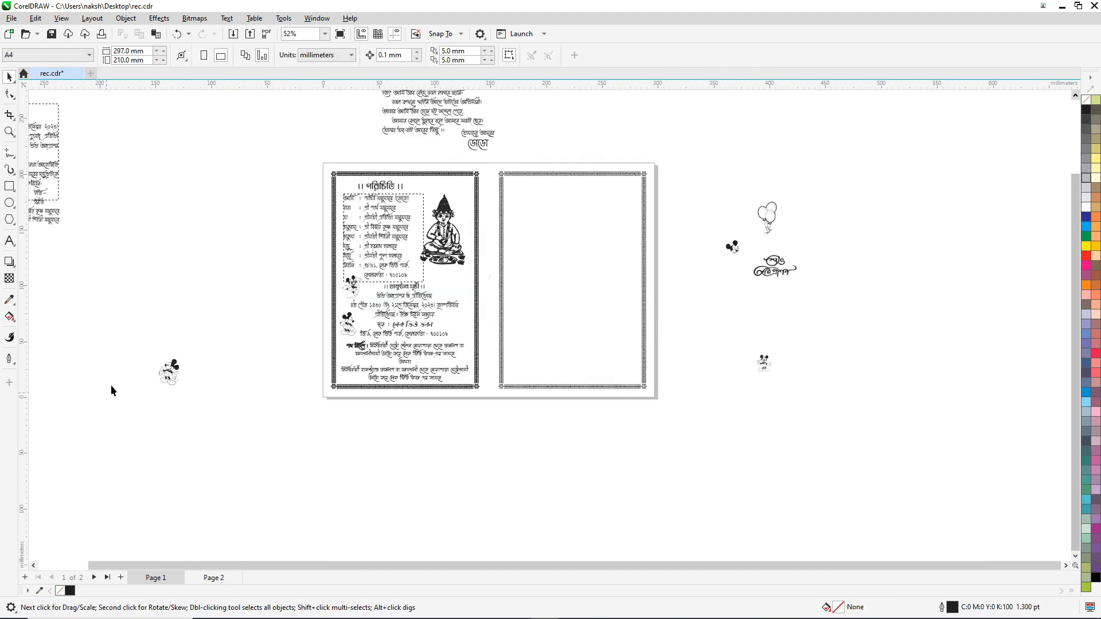
drag(172, 368, 457, 318)
scroll(456, 318, up, 1)
scroll(456, 319, up, 4)
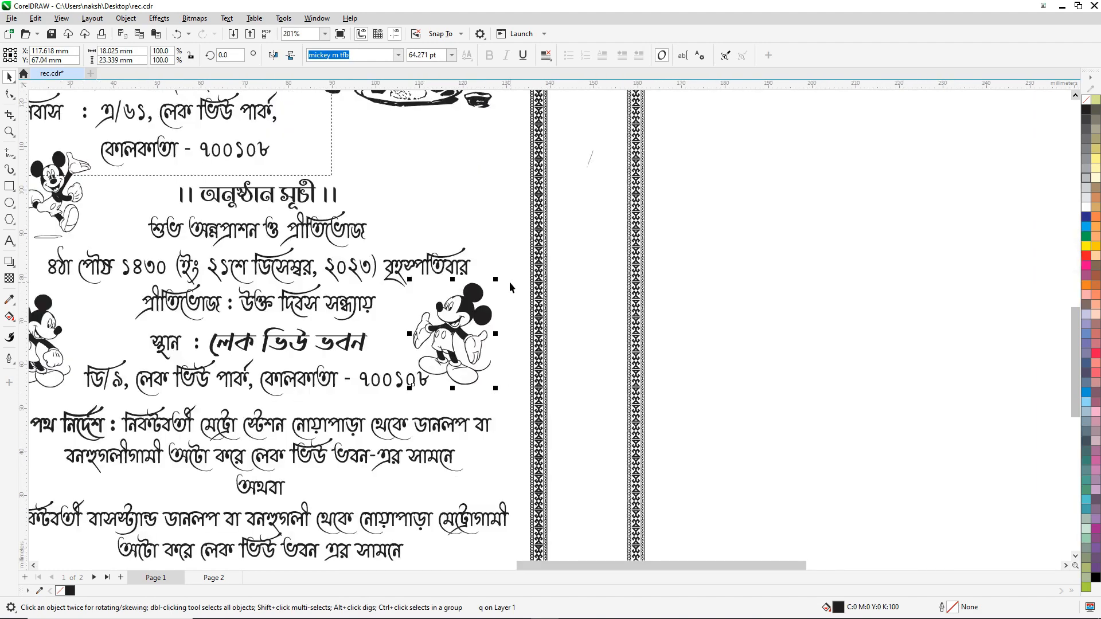
drag(498, 280, 474, 305)
scroll(487, 327, down, 2)
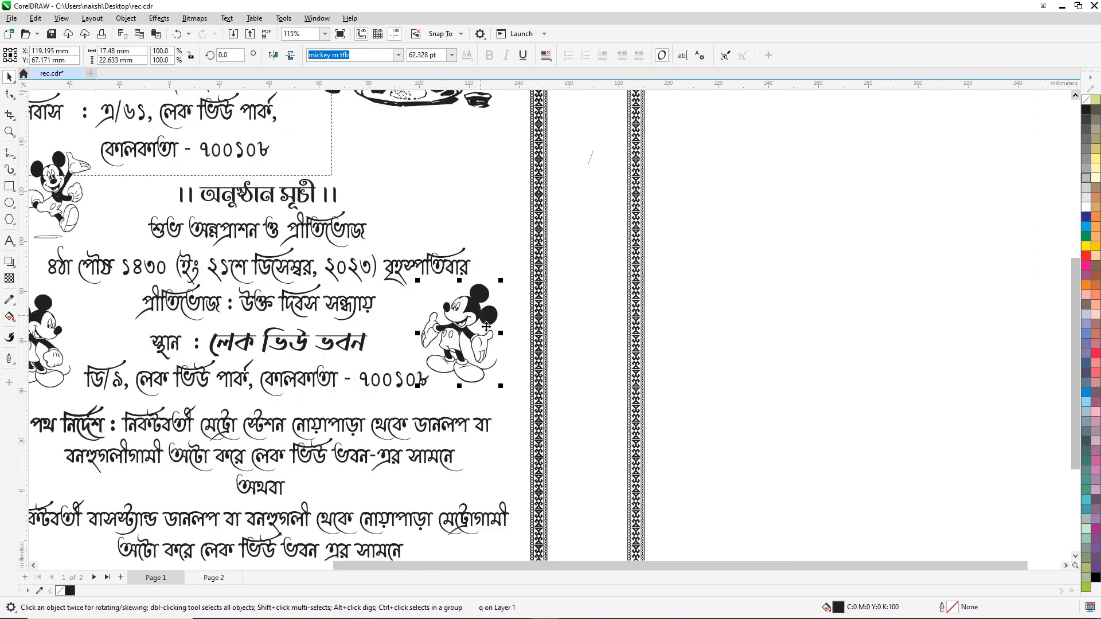
scroll(518, 346, down, 2)
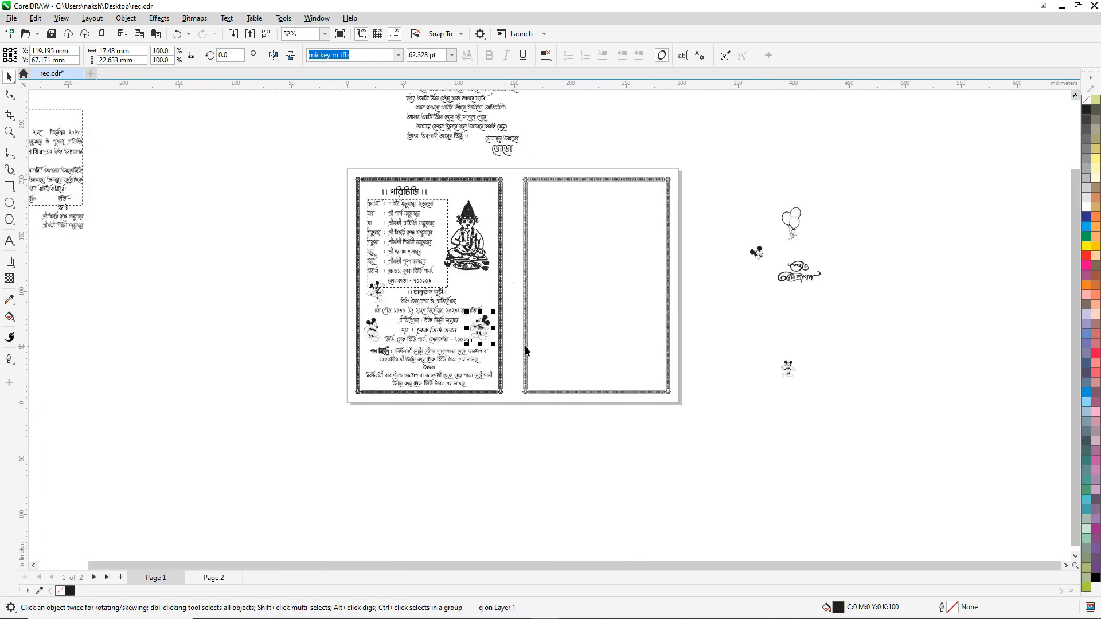
click(259, 185)
Step: Inspect the seated-boy illustration, family list and ।। পরিচিতি ।। title by selecting each in turn
scroll(492, 276, up, 1)
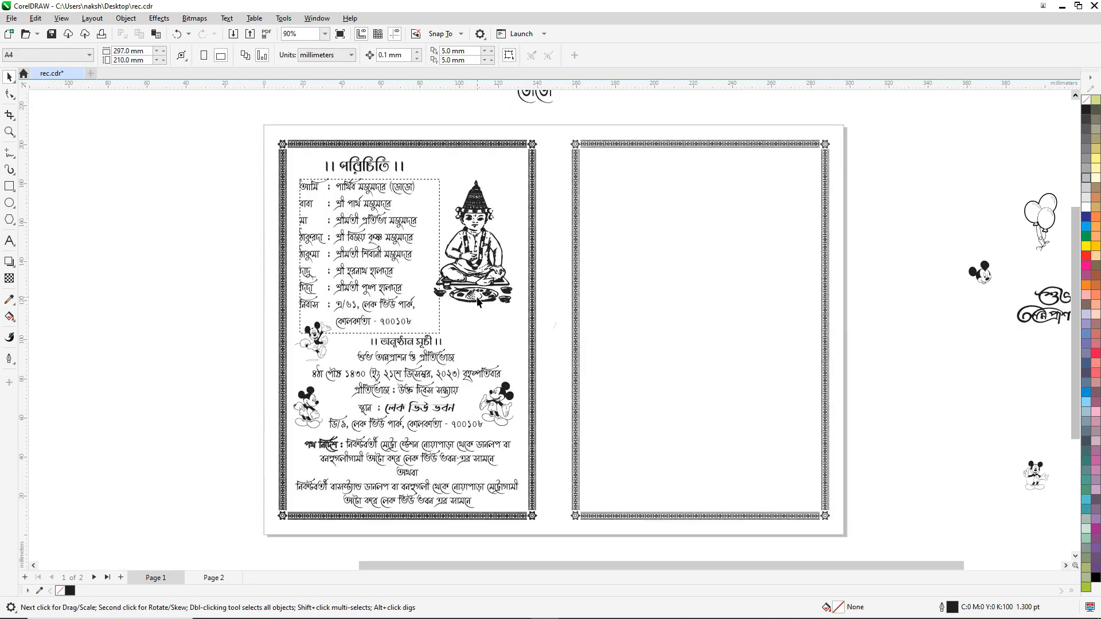
click(481, 204)
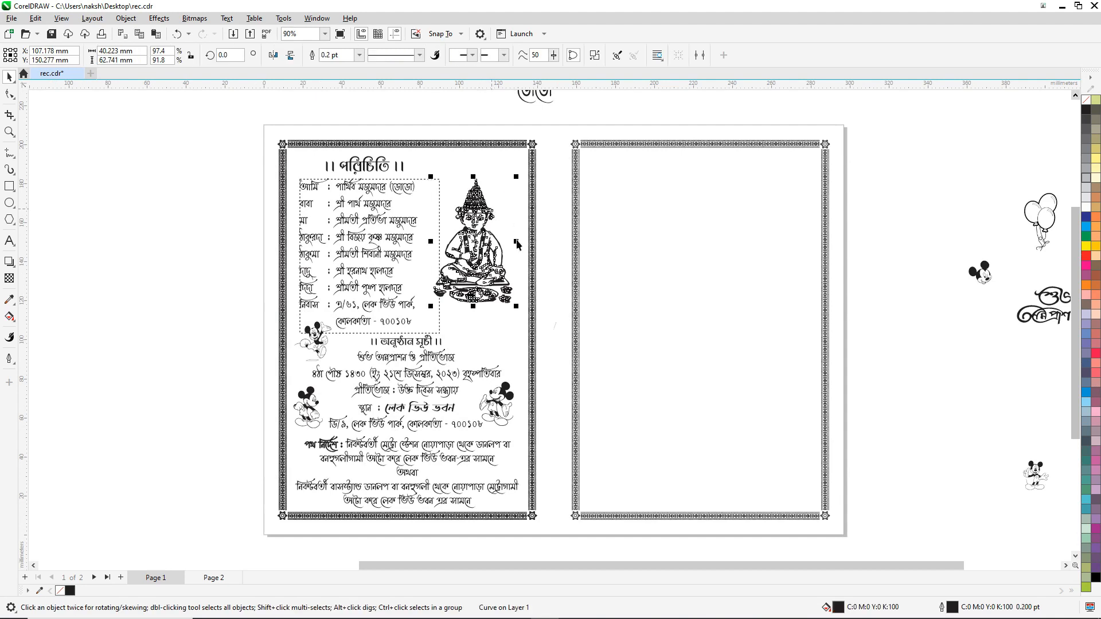
scroll(518, 247, up, 1)
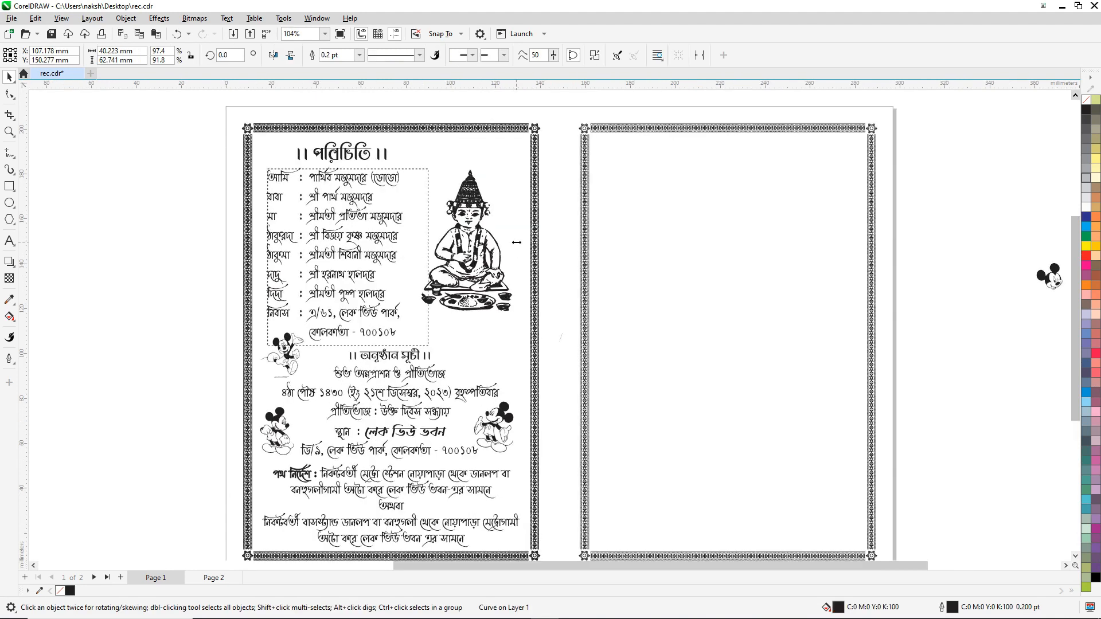
click(302, 200)
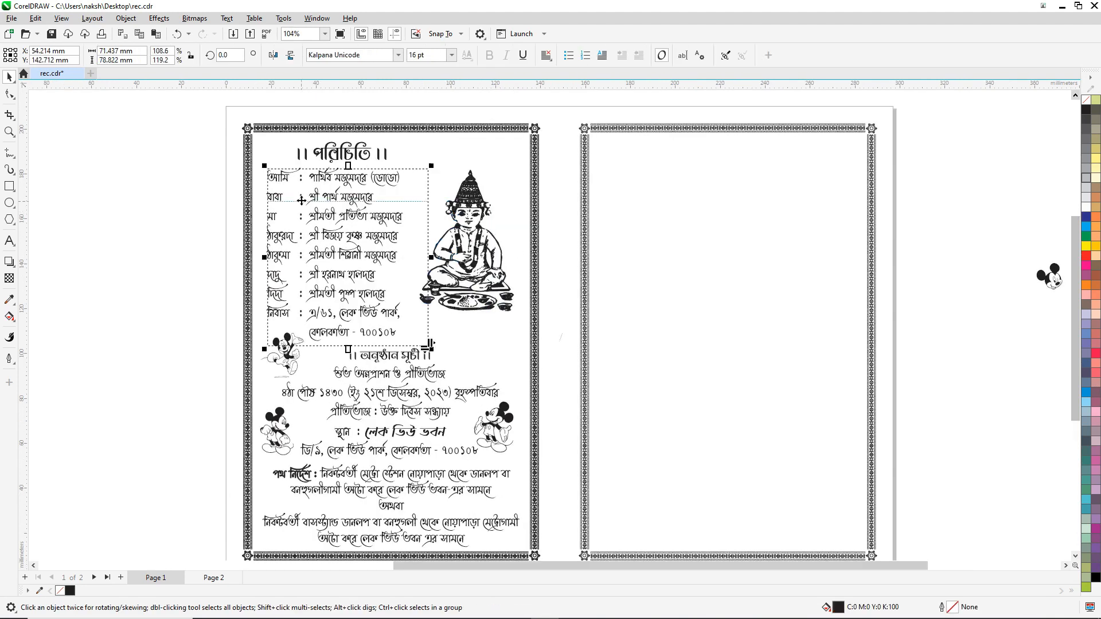
click(201, 234)
click(343, 155)
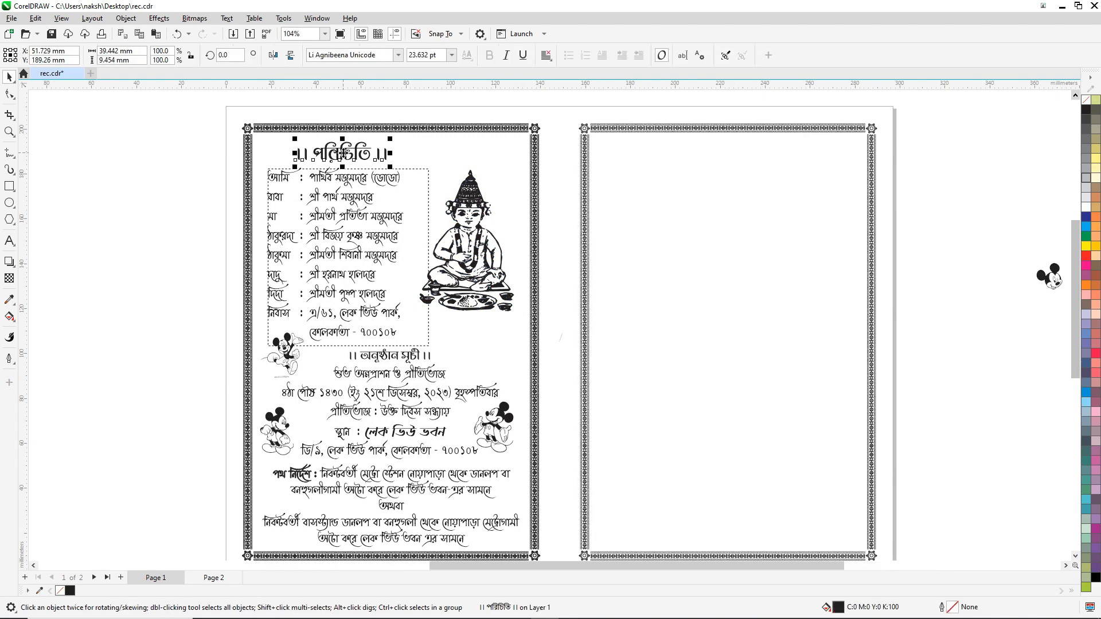
scroll(344, 153, up, 2)
scroll(385, 165, down, 3)
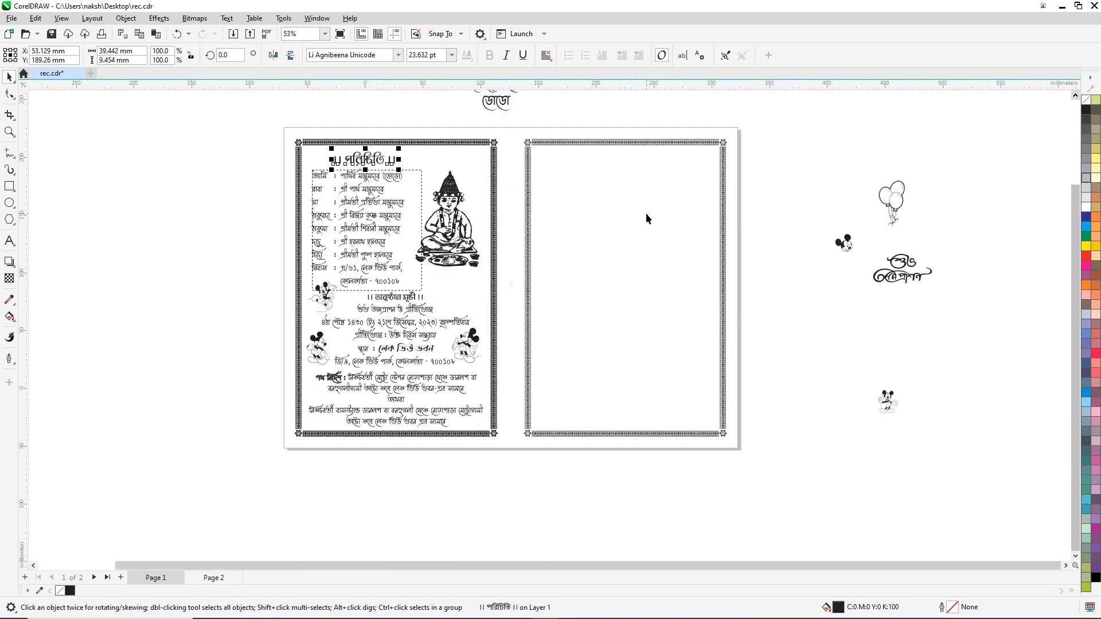
scroll(636, 209, down, 1)
scroll(422, 229, up, 4)
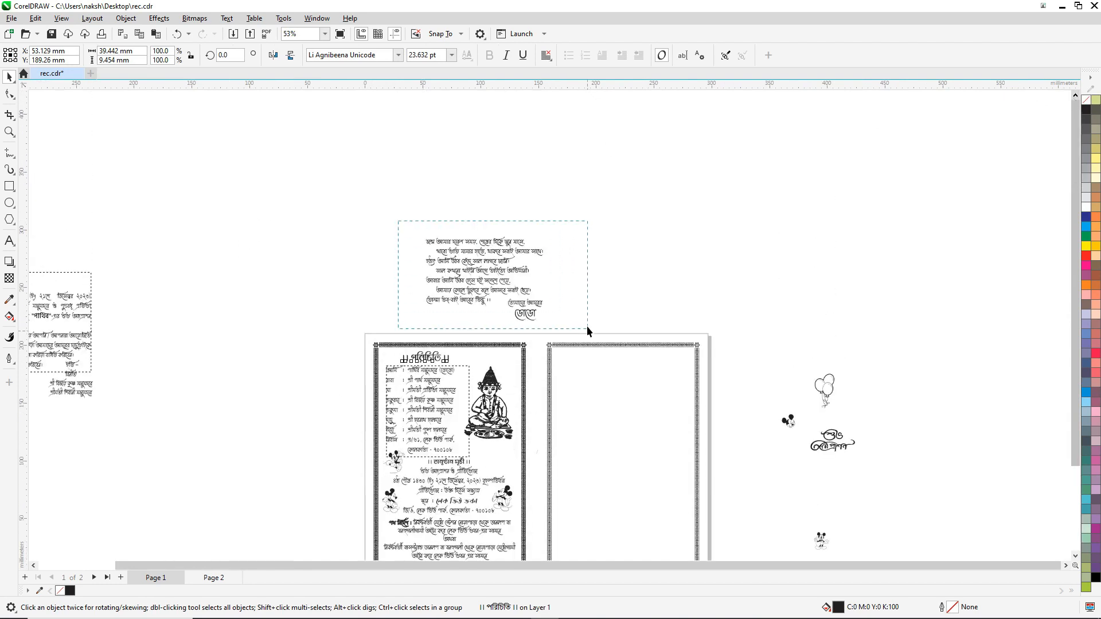
Step: Move both parts of the poem onto the right card, lining them up with its border frame
drag(587, 330, 394, 218)
drag(473, 246, 613, 367)
scroll(611, 366, up, 2)
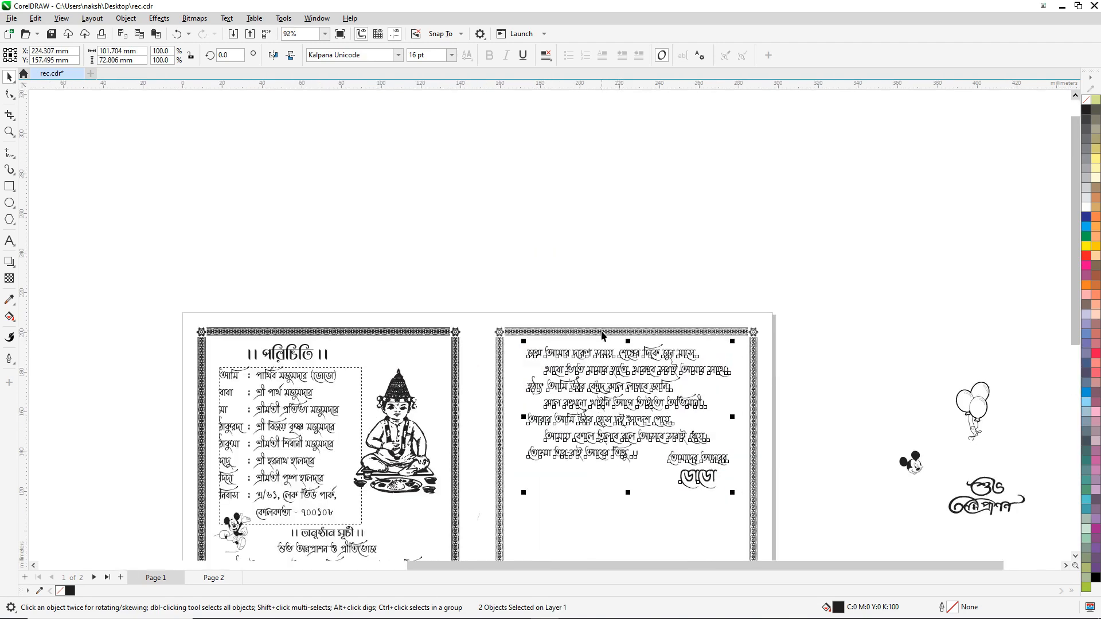
shift+click(561, 333)
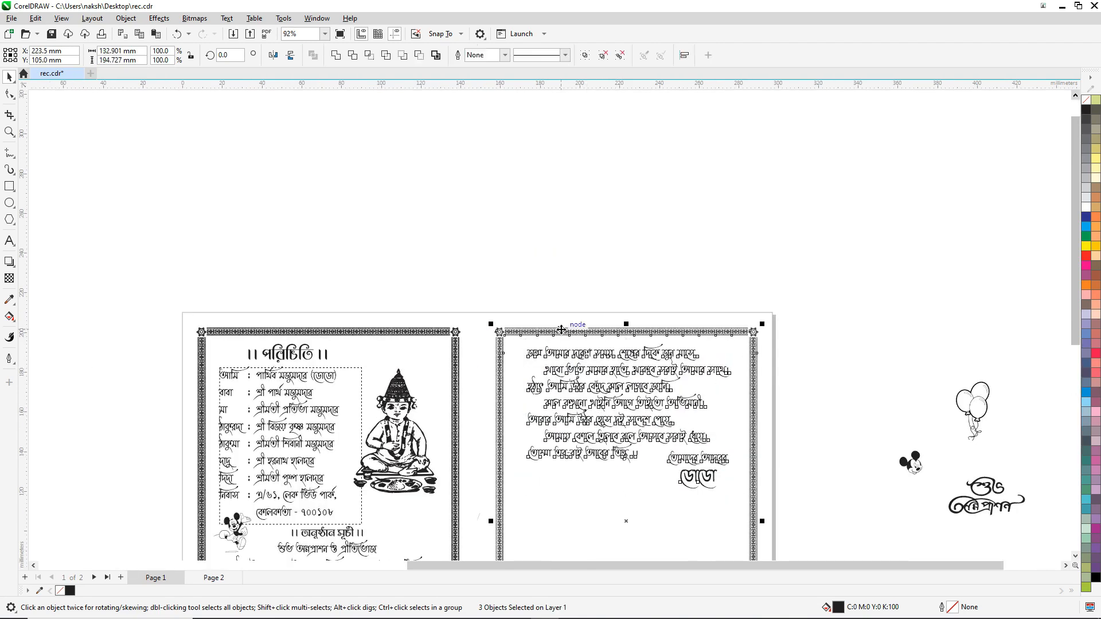
click(591, 254)
Step: Undo the last poem layout change, then group the two poem text objects
key(ctrl+z)
click(819, 283)
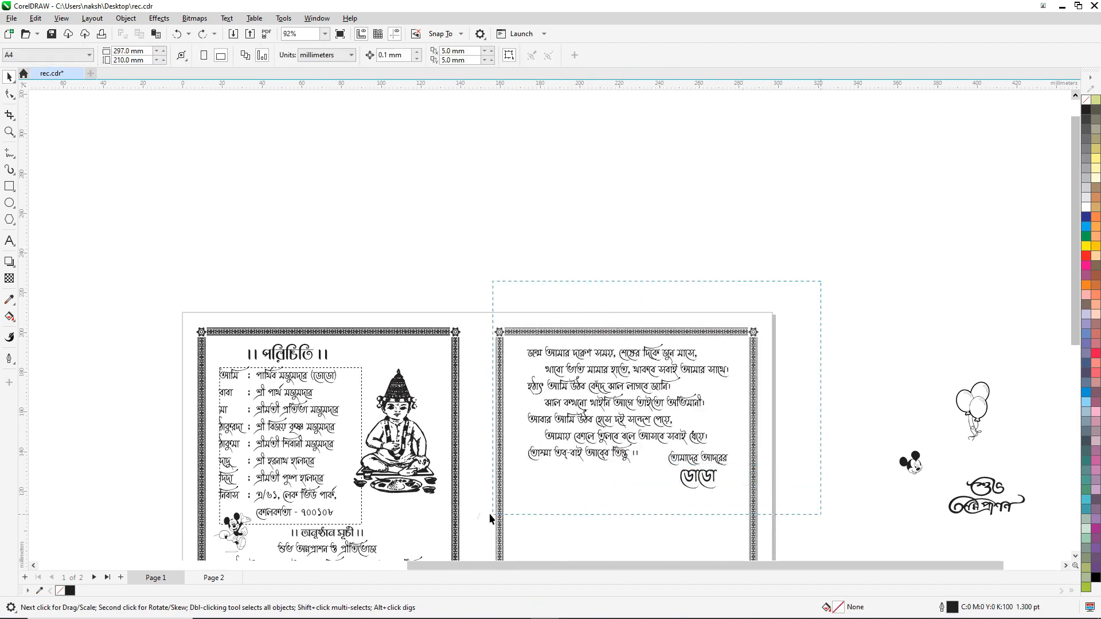
drag(491, 518, 491, 510)
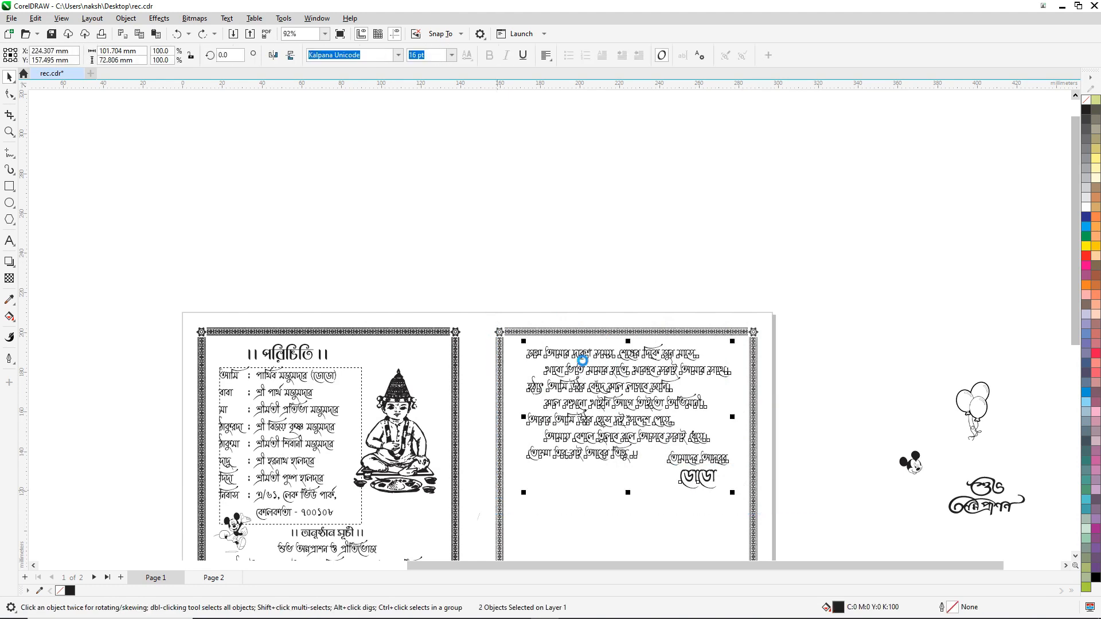
key(ctrl+g)
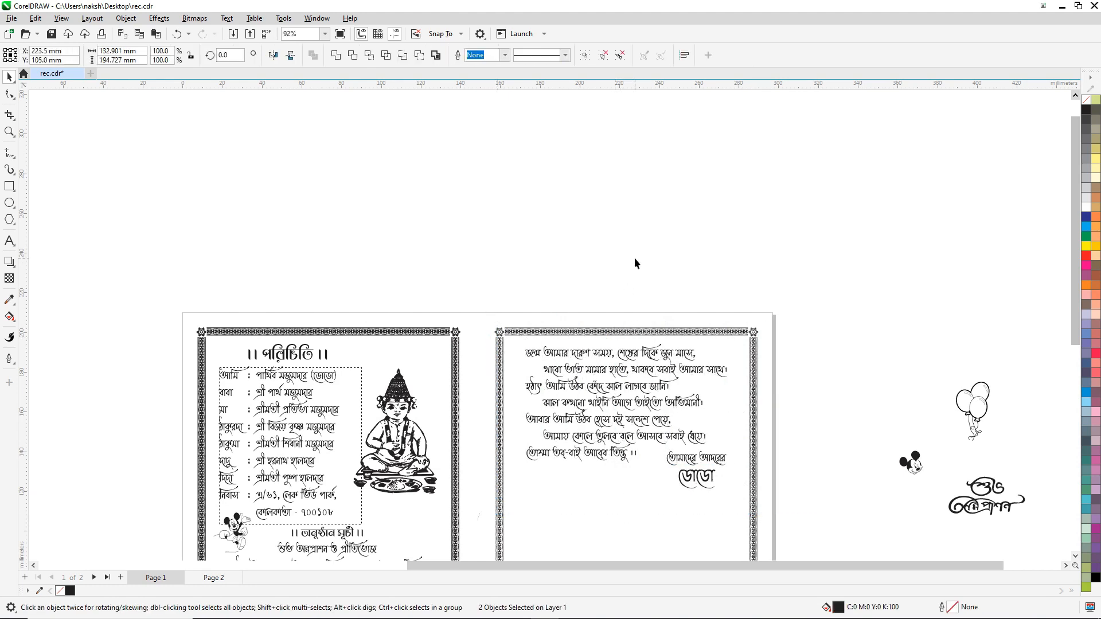
click(685, 309)
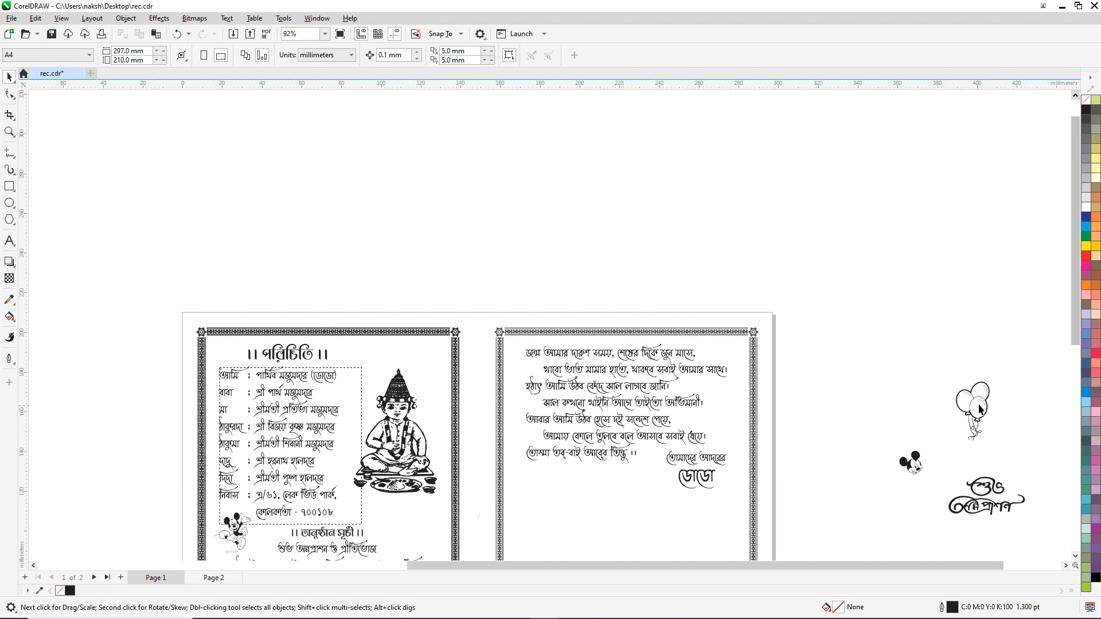
Step: Move the balloons picture beside the poem and the title calligraphy below it
drag(985, 405, 739, 407)
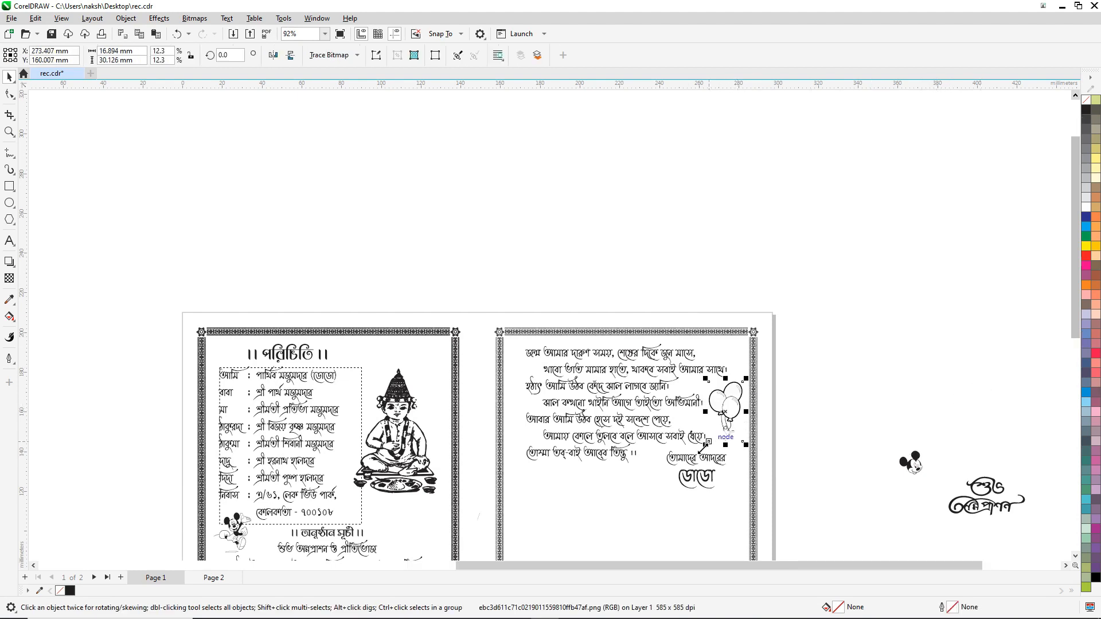
scroll(704, 454, up, 1)
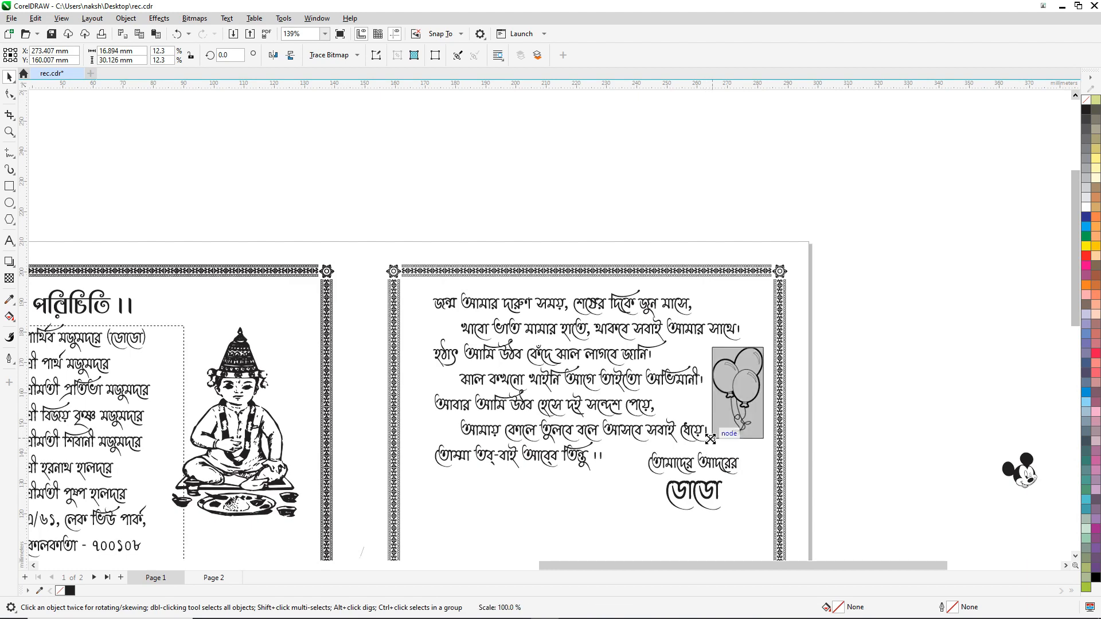
scroll(545, 314, down, 2)
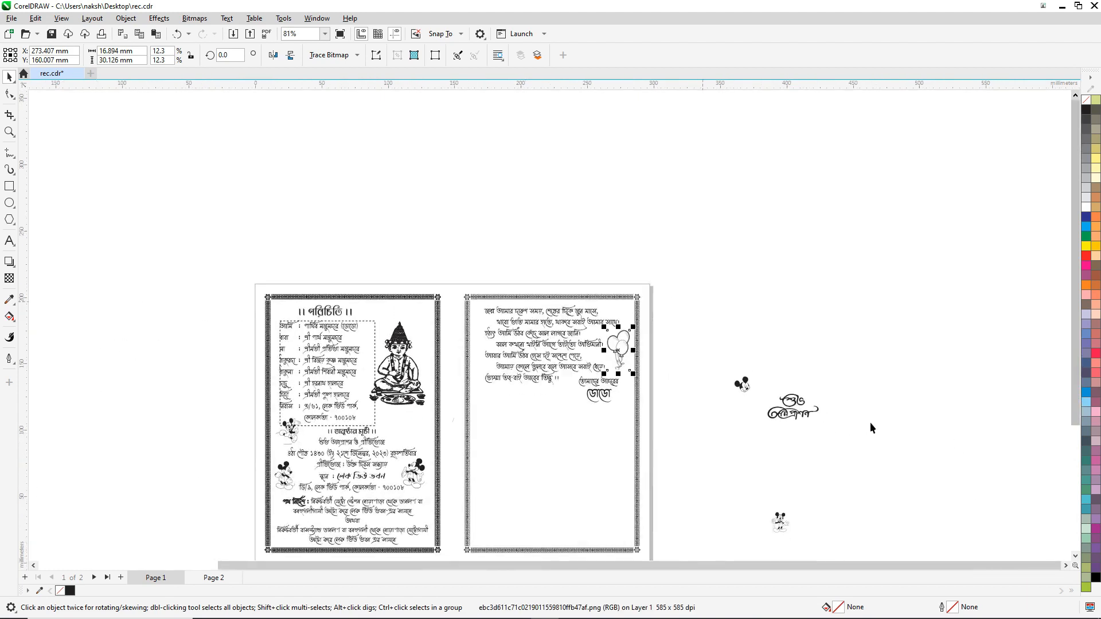
drag(792, 414, 564, 417)
scroll(551, 411, up, 4)
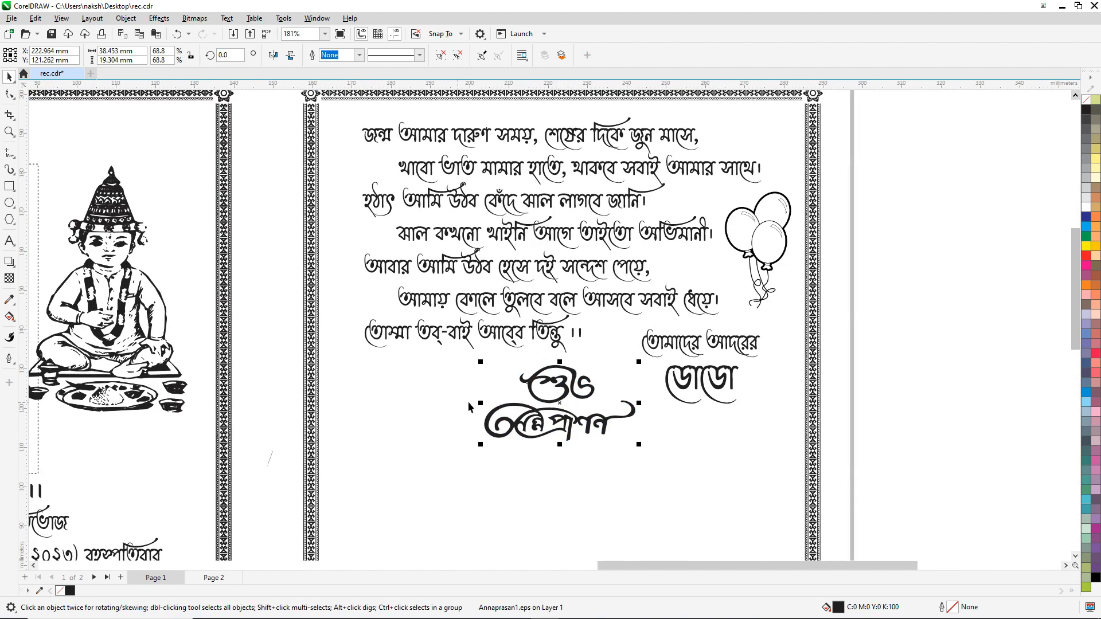
scroll(517, 406, down, 3)
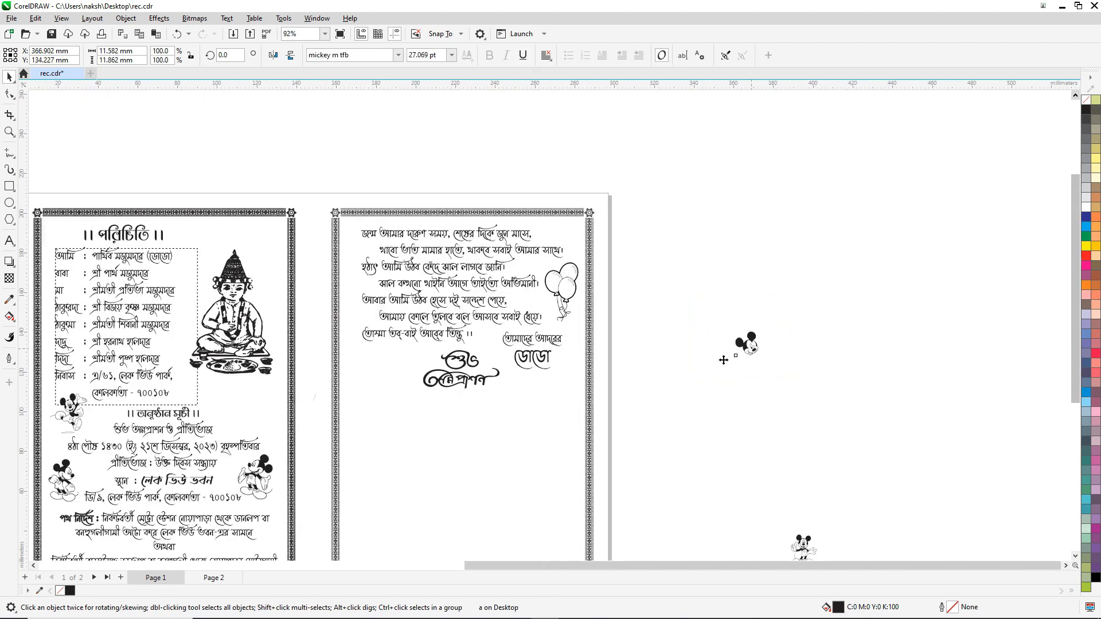
Step: Place the small Mickey beside the title art and nudge it into position
drag(726, 359, 429, 359)
scroll(431, 358, up, 1)
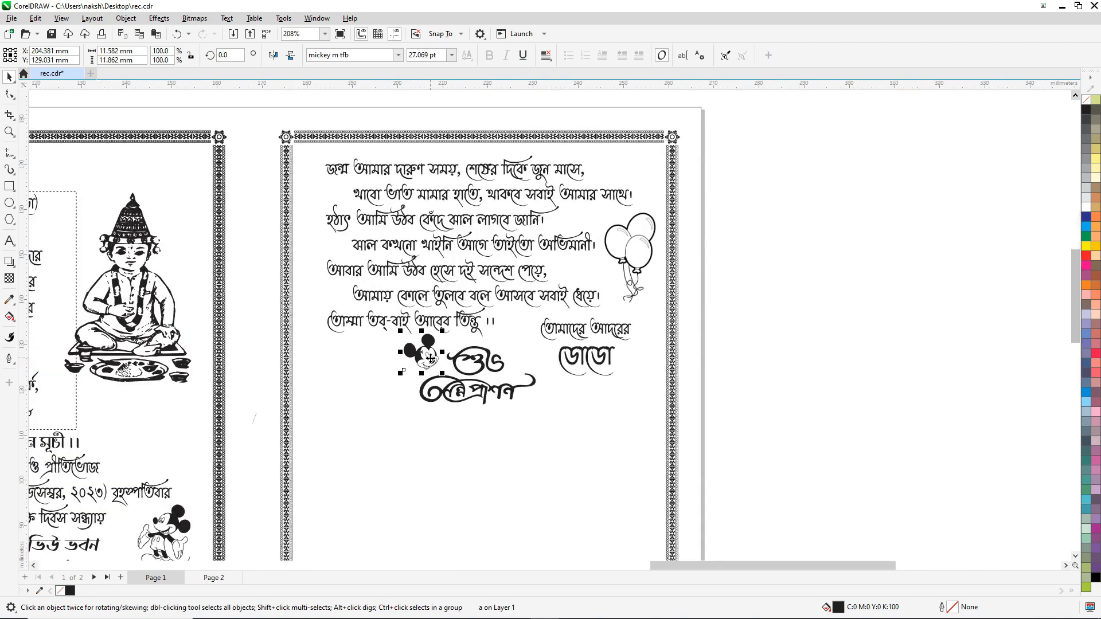
scroll(430, 358, up, 2)
drag(425, 323, 429, 328)
scroll(429, 328, down, 1)
scroll(367, 314, down, 2)
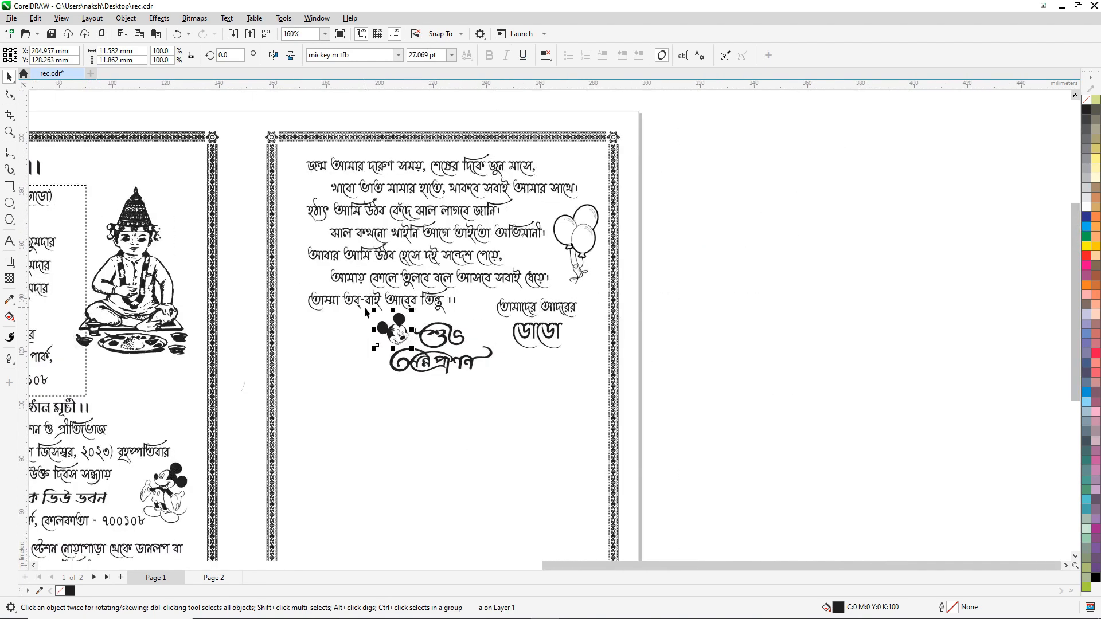
scroll(694, 281, down, 2)
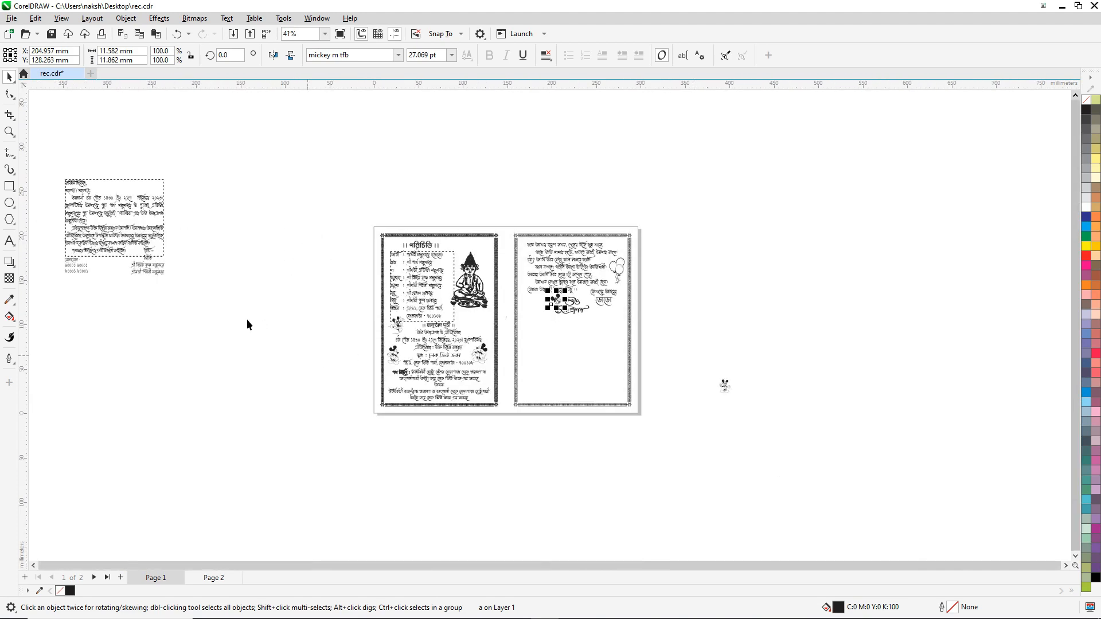
Step: Group the three invitation text blocks and move them onto the right panel under the title art
drag(91, 277, 53, 292)
key(ctrl+g)
drag(129, 205, 571, 354)
scroll(600, 354, up, 1)
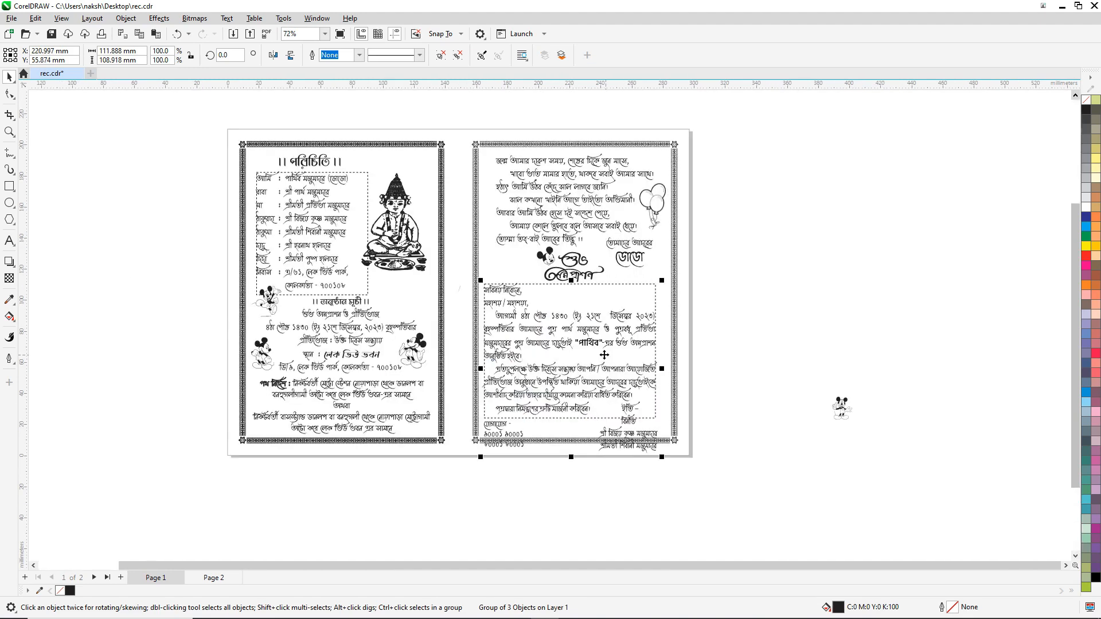
scroll(603, 355, up, 1)
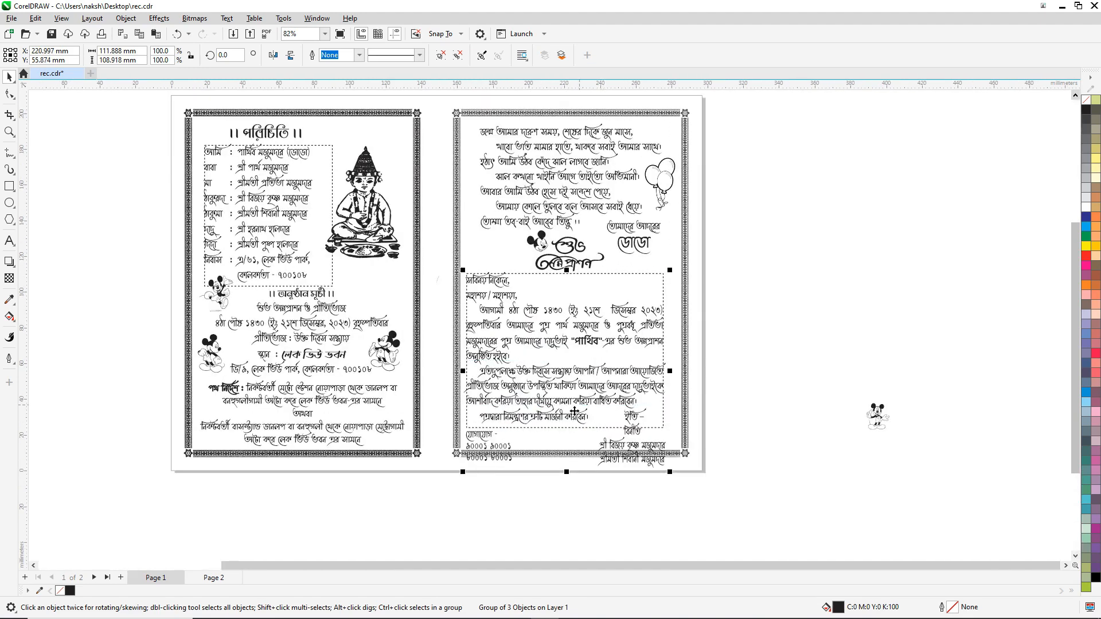
drag(574, 411, 579, 385)
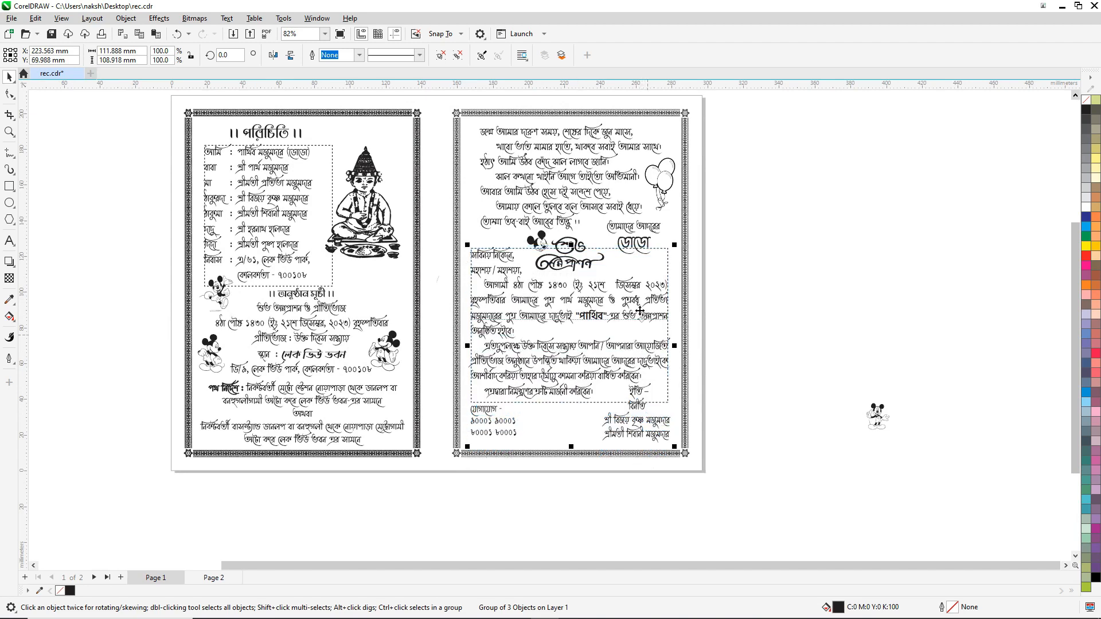
Step: Recheck the invitation group's placement, then select the Mickey figure beside the page
click(774, 280)
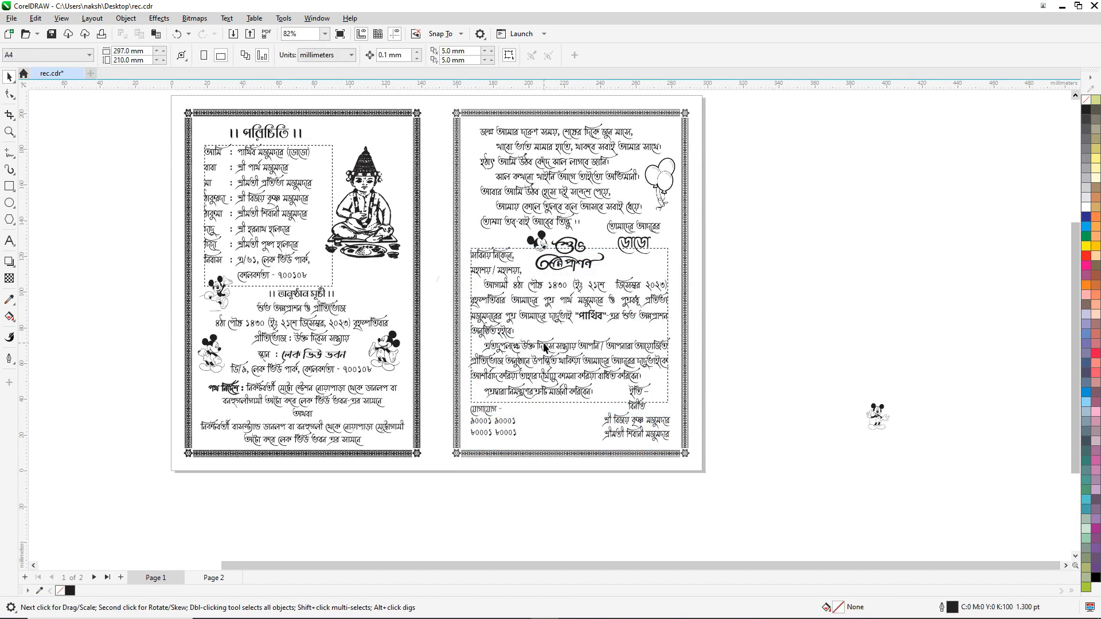
click(556, 353)
scroll(571, 480, up, 1)
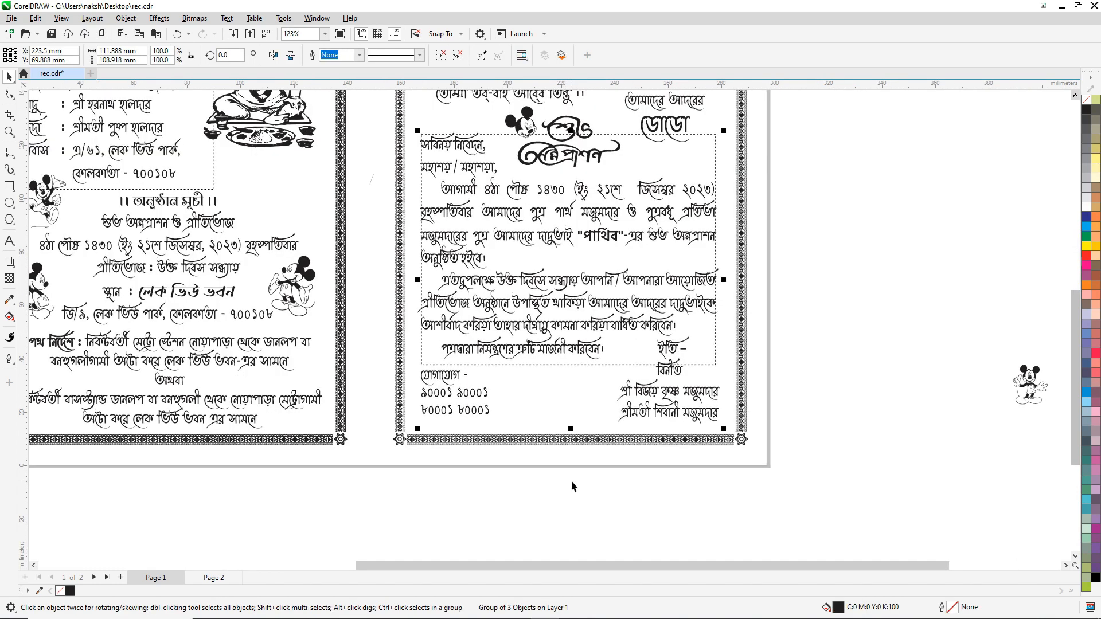
scroll(572, 480, down, 1)
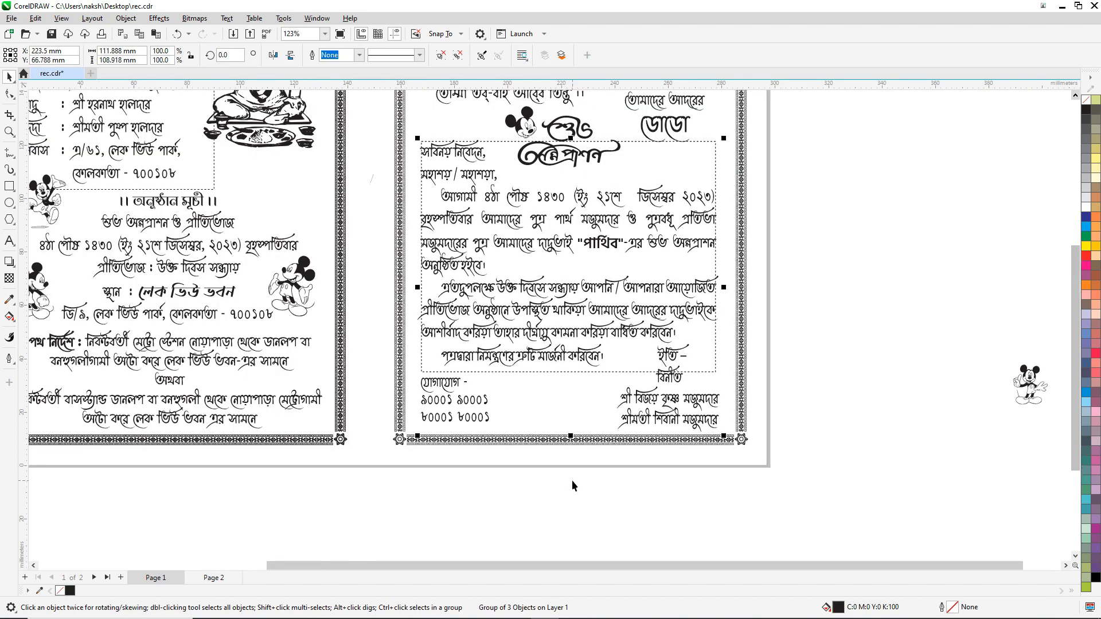
click(838, 241)
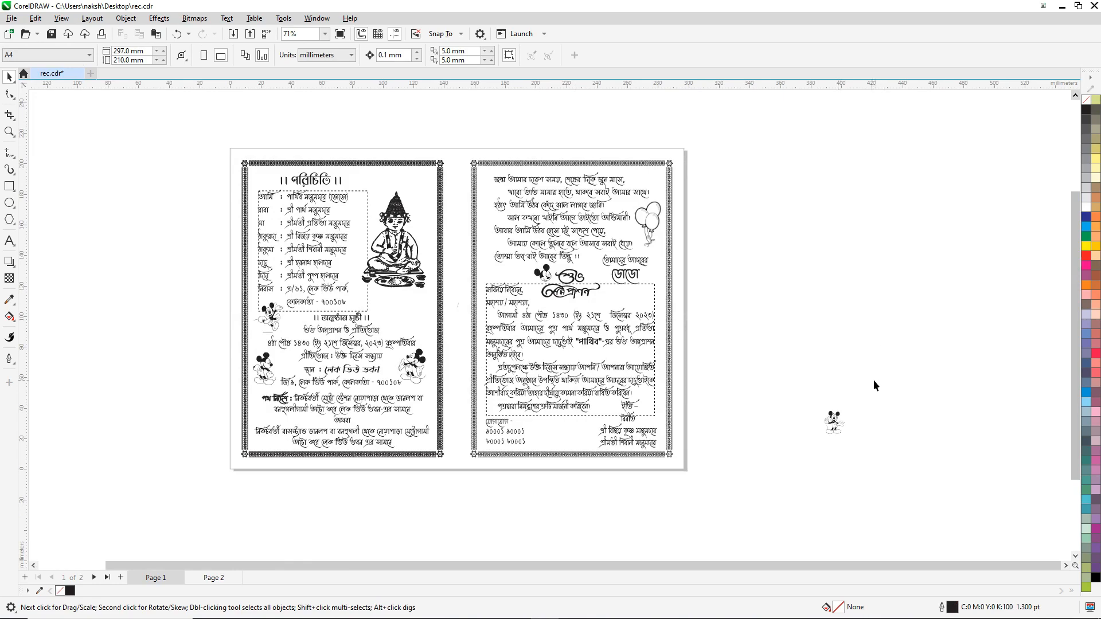
click(836, 424)
Step: Put the Mickey at the right panel's bottom, slightly right, between the contact numbers and hosts' names
drag(836, 424, 564, 436)
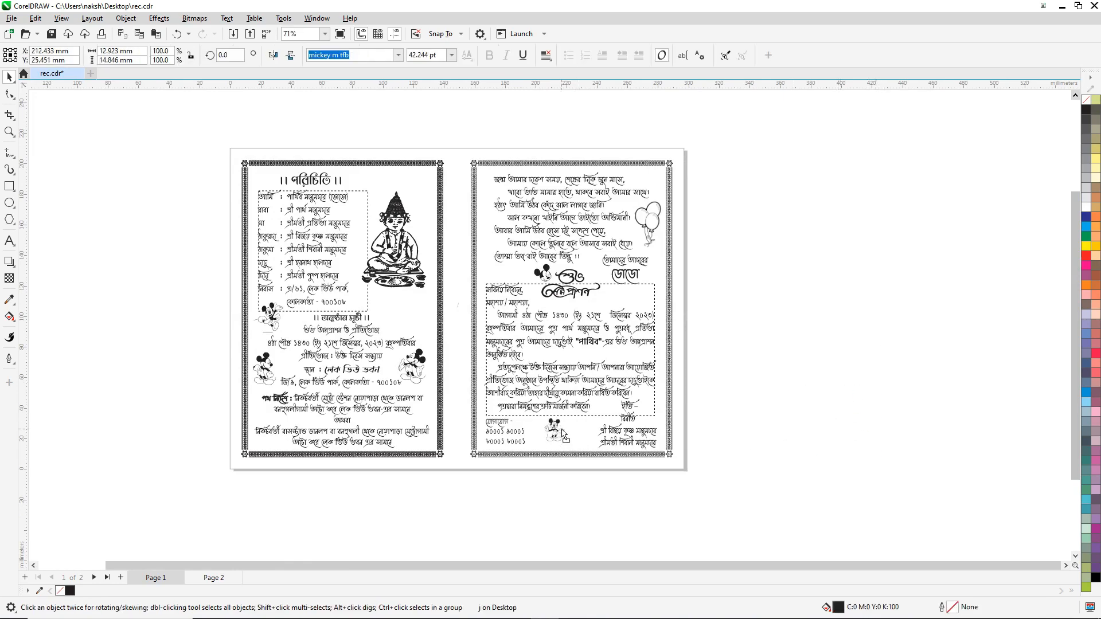
scroll(552, 439, up, 3)
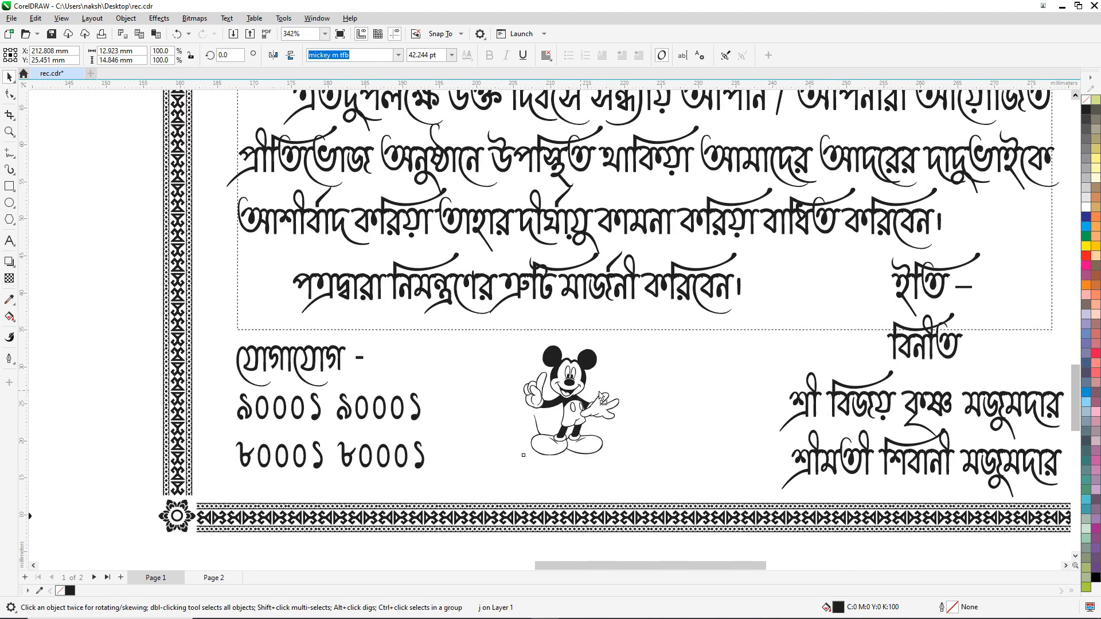
drag(599, 392, 606, 390)
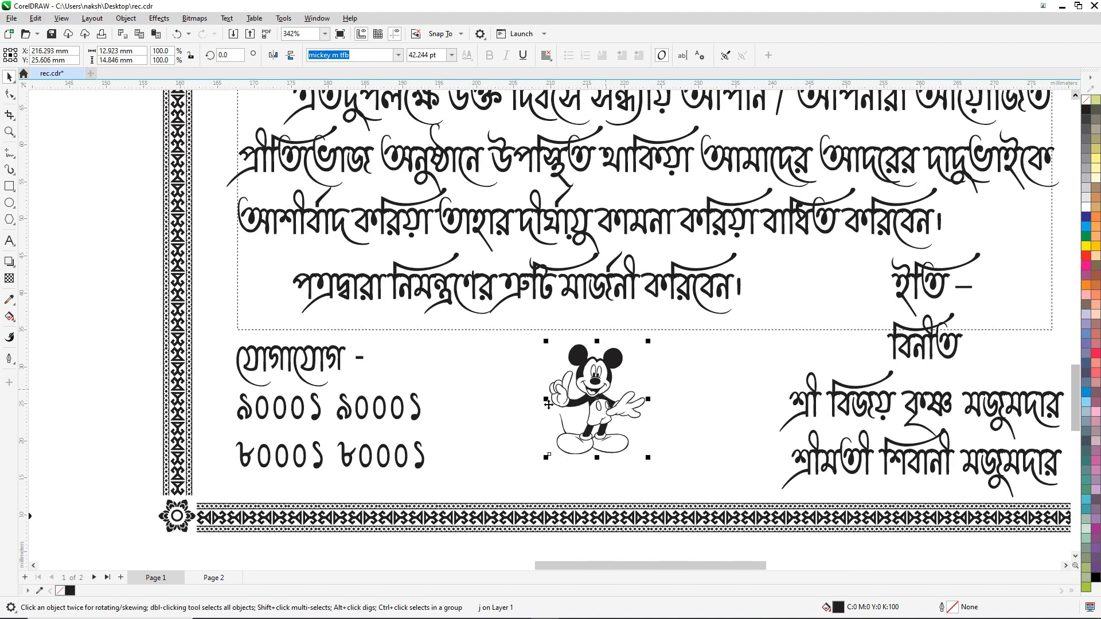
scroll(549, 405, down, 3)
key(Escape)
scroll(715, 446, up, 4)
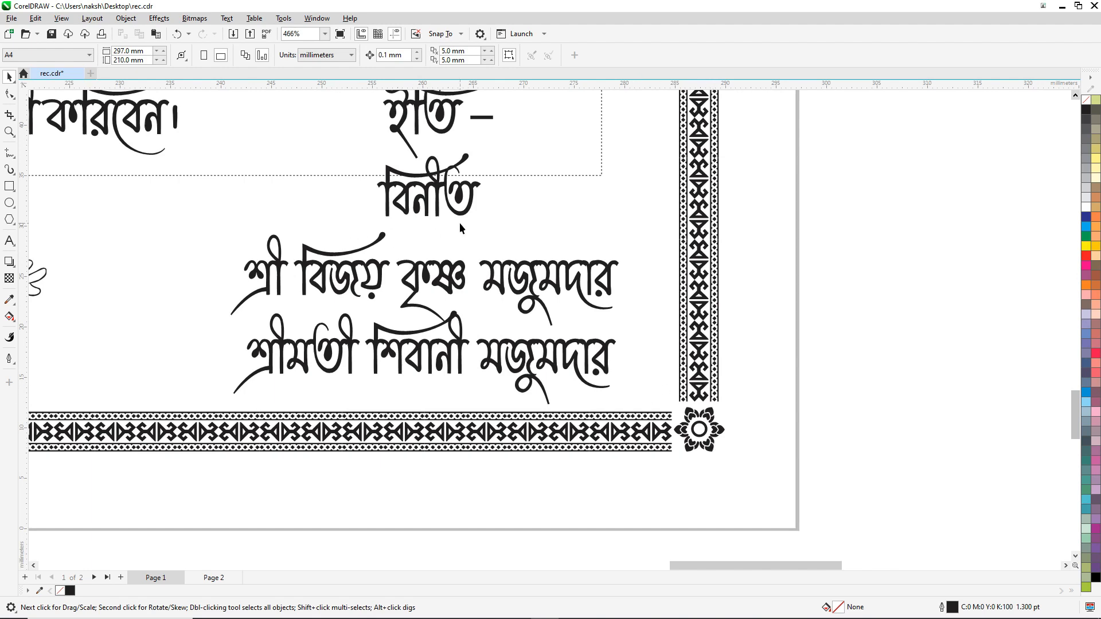
scroll(584, 284, down, 3)
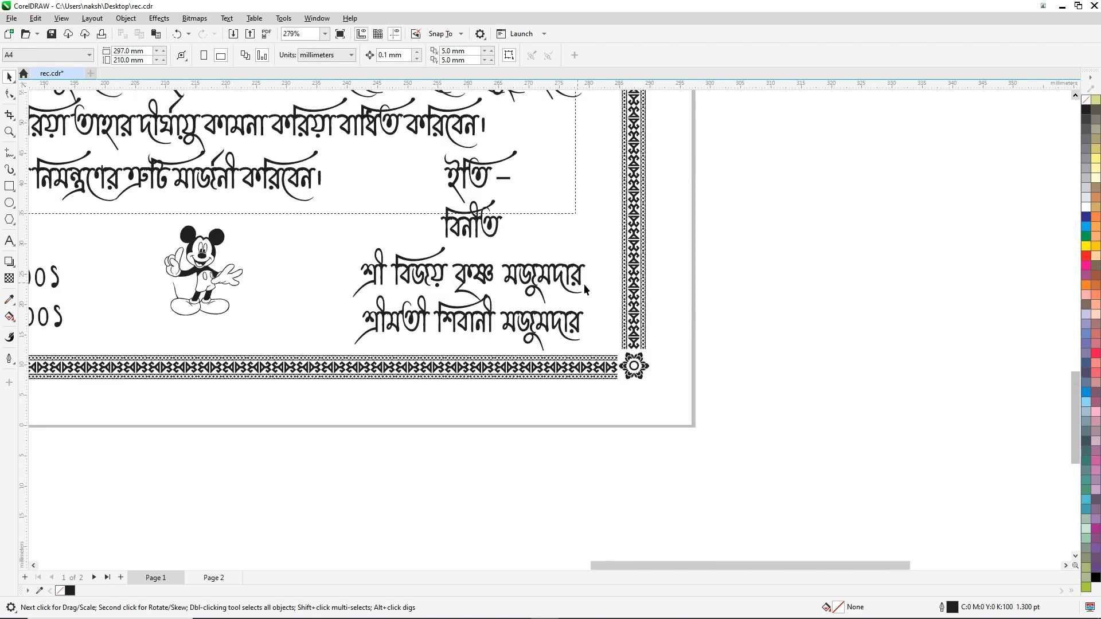
scroll(595, 285, down, 4)
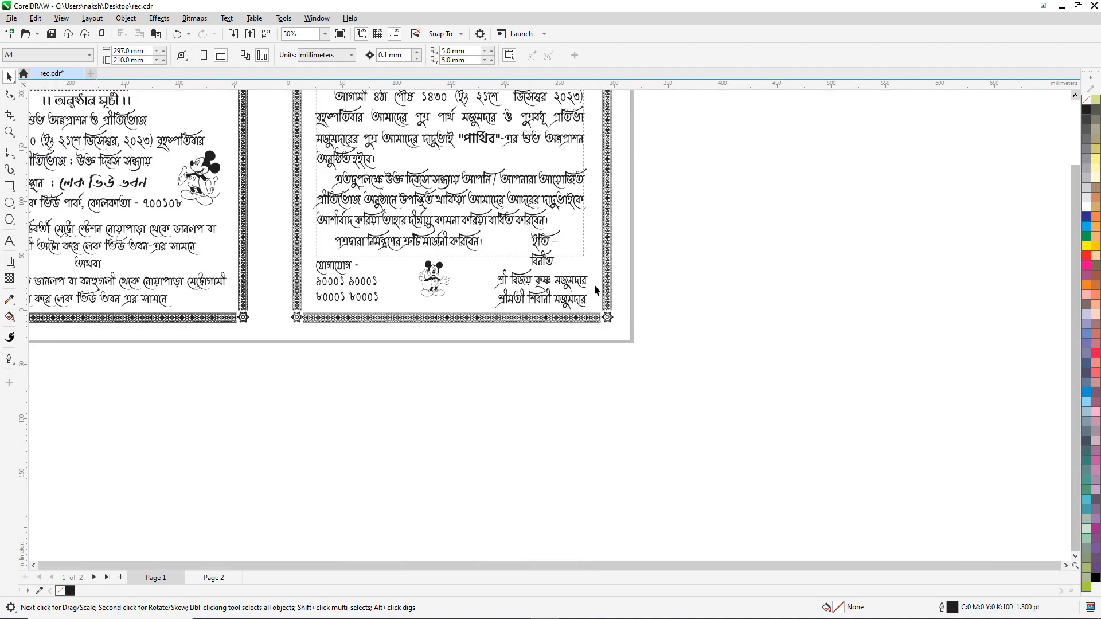